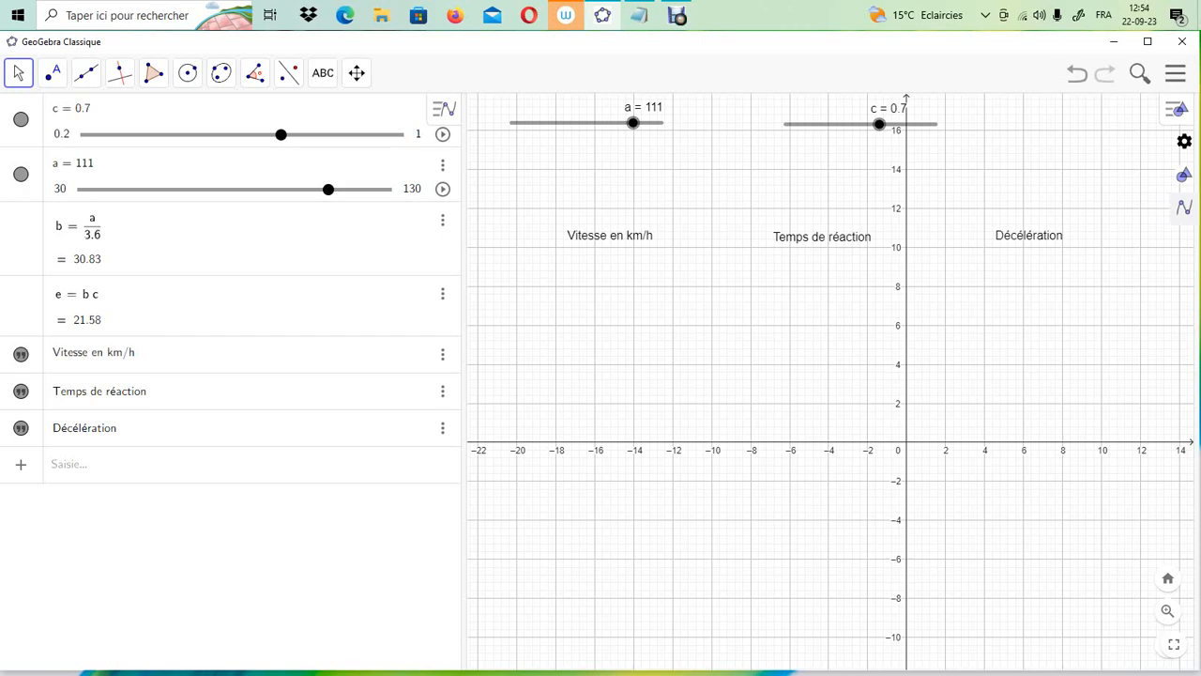
Place the "Vitesse en km/h" and "Temps de réaction" labels just beneath sliders a and c, with a set to 130.
left_click(18, 72)
left_click_drag(610, 235, 661, 122)
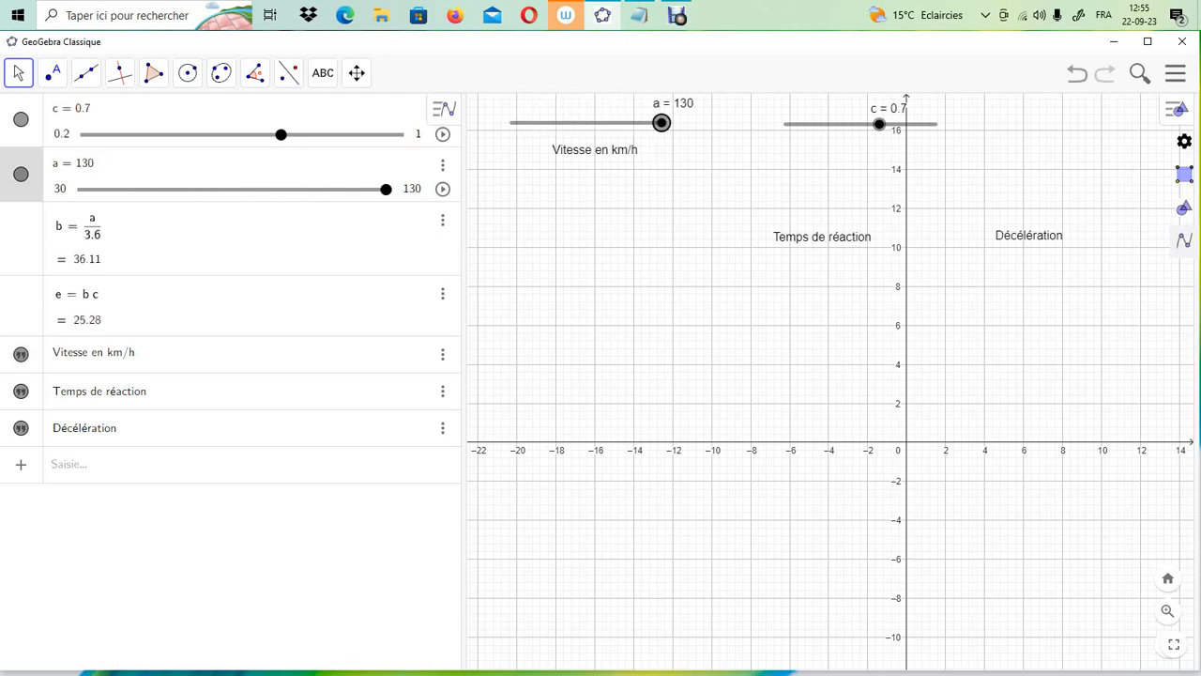
left_click_drag(822, 236, 825, 152)
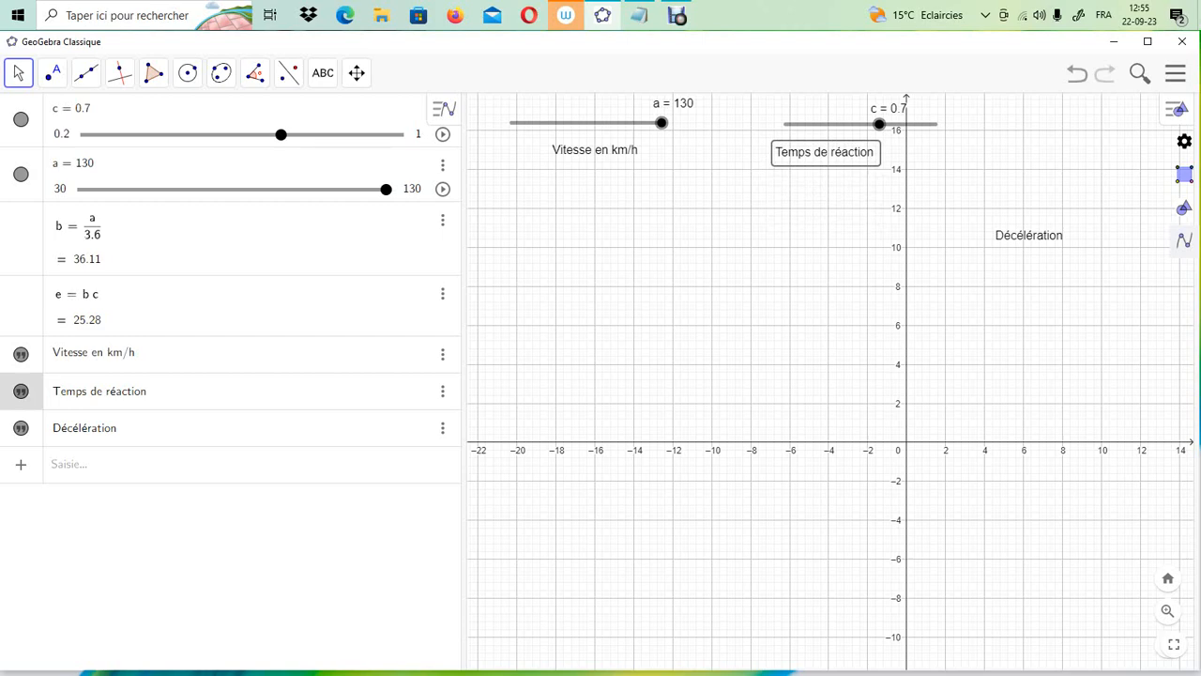
Delete the "Décélération" text and set slider a to 94.
left_click(443, 428)
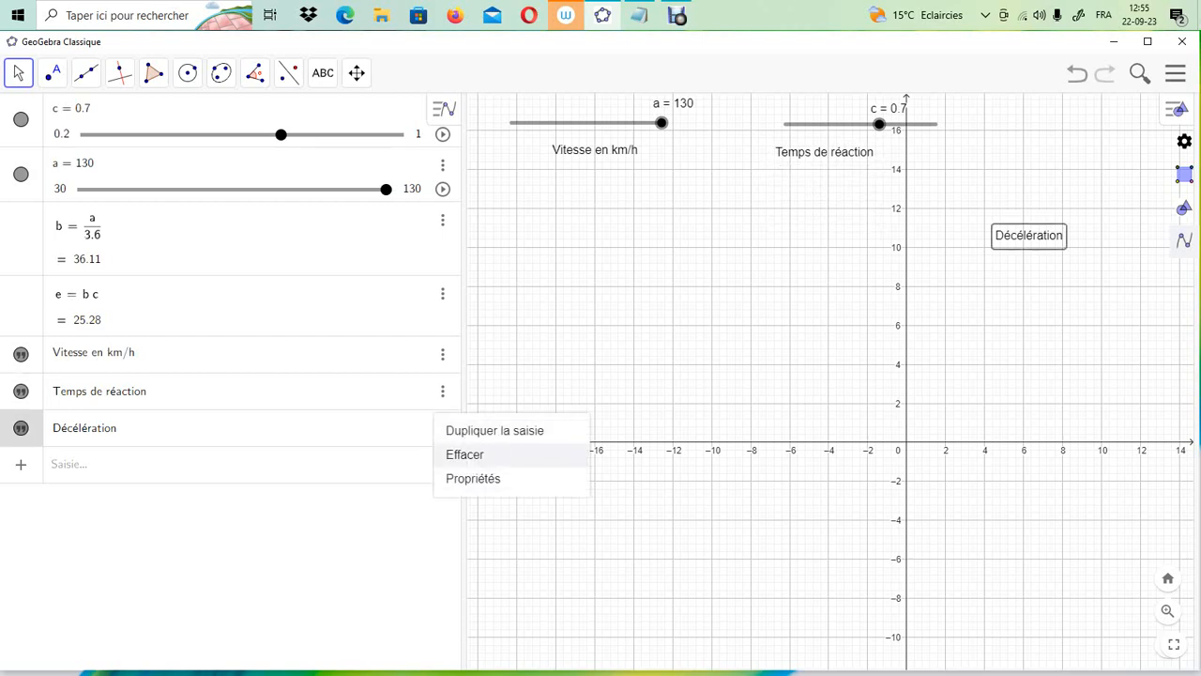
left_click(464, 454)
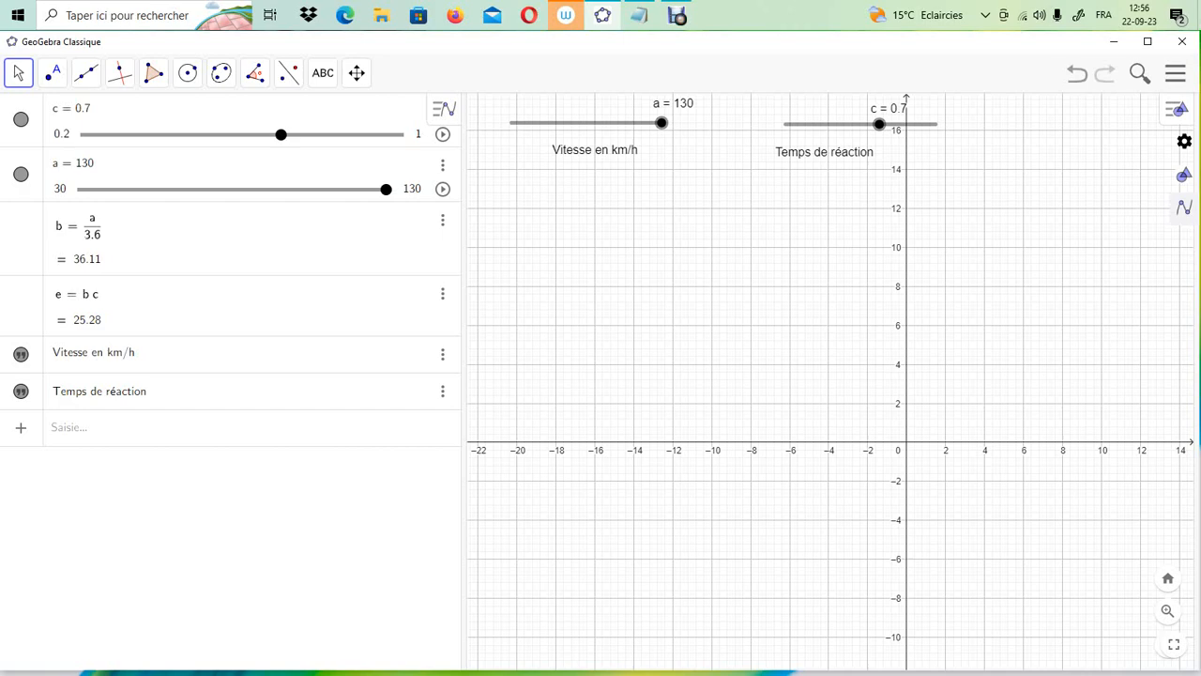
left_click_drag(662, 122, 609, 123)
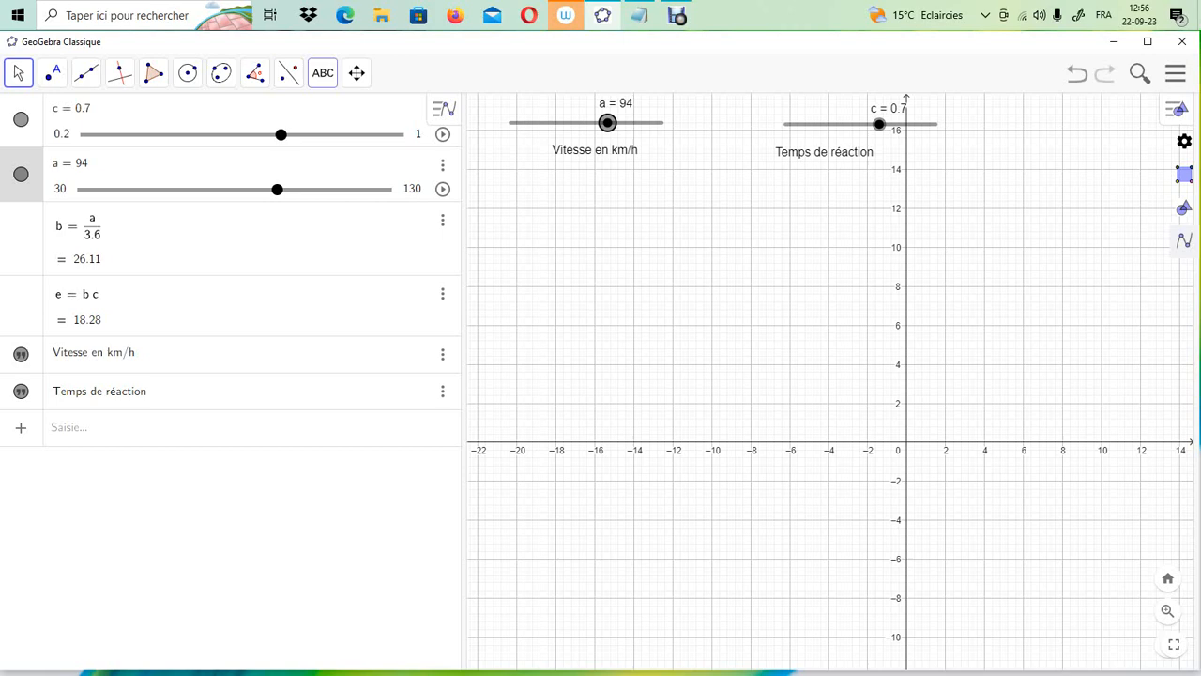
Add an input box below the labels with the caption "Espace parcouru en MRU", linked to object e.
left_click(323, 72)
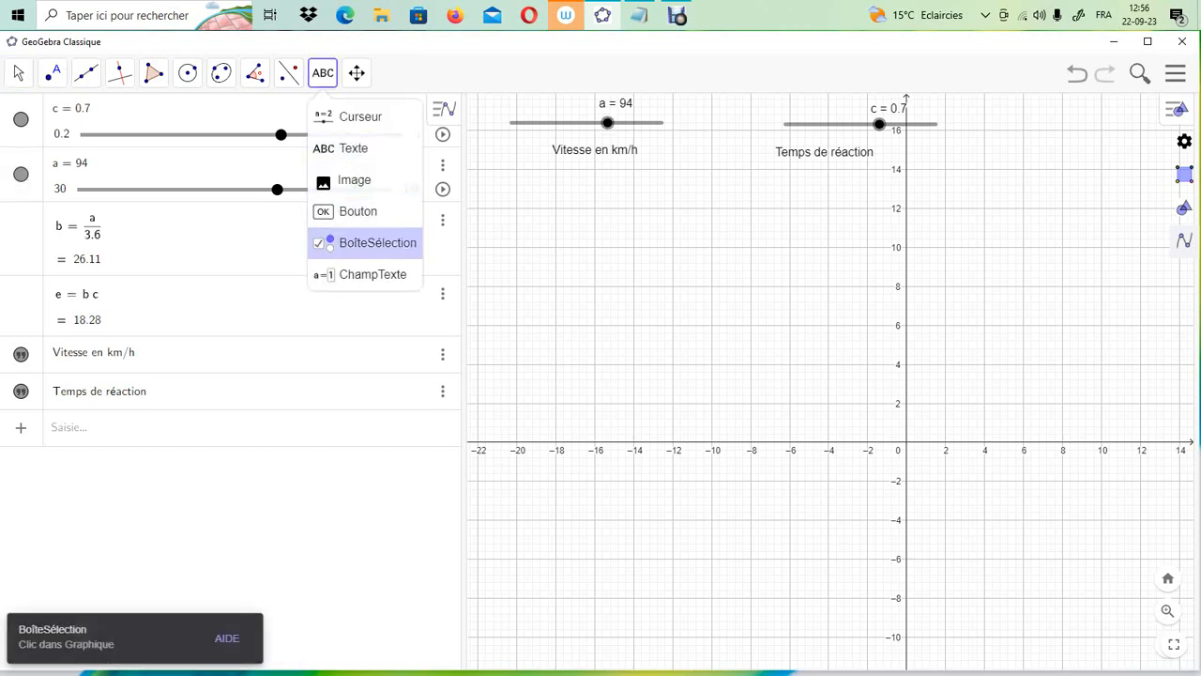
left_click(373, 274)
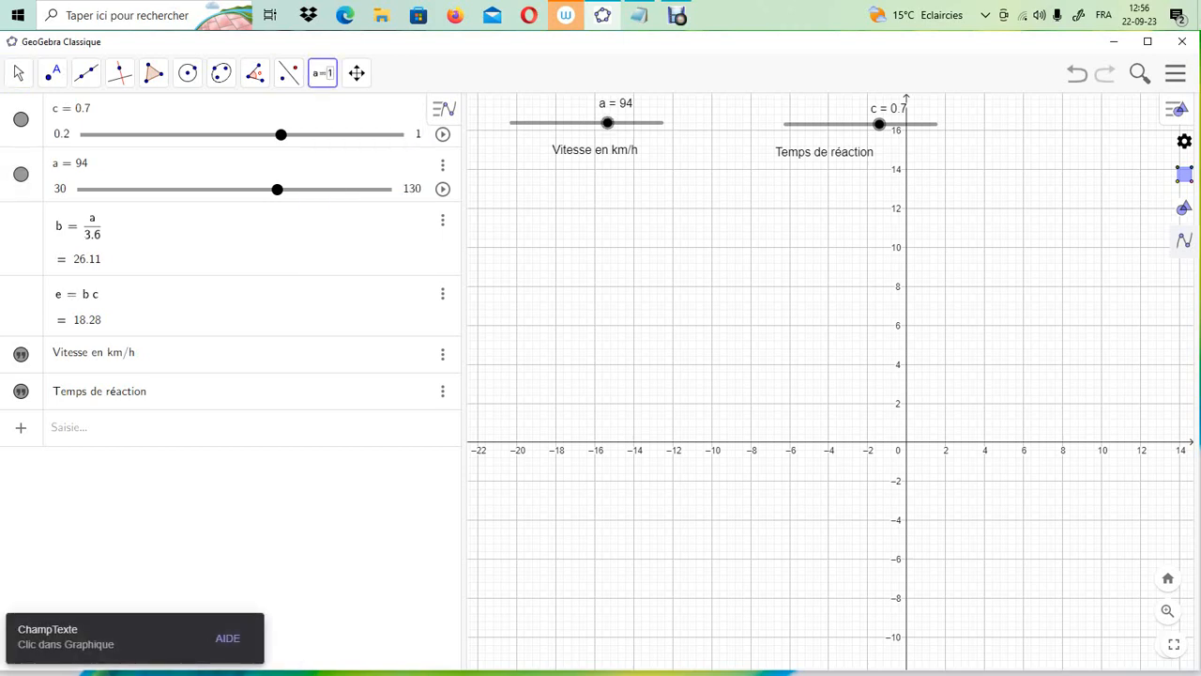
left_click(601, 263)
left_click(590, 345)
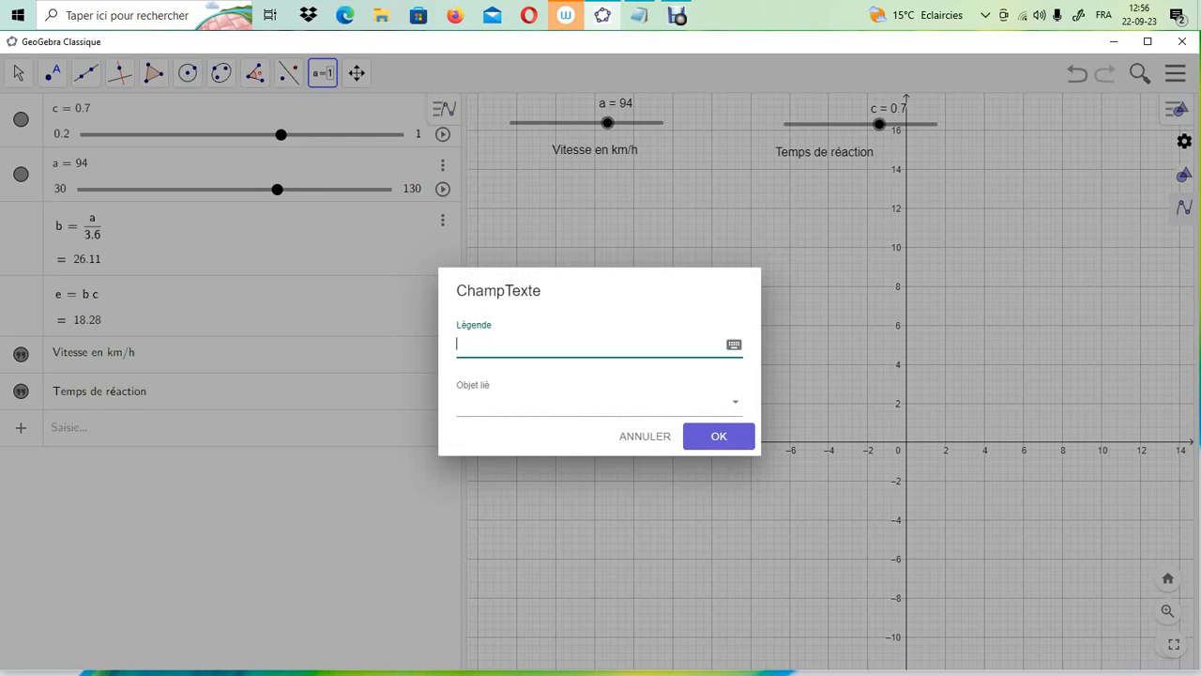
type("Espace parcouru en M")
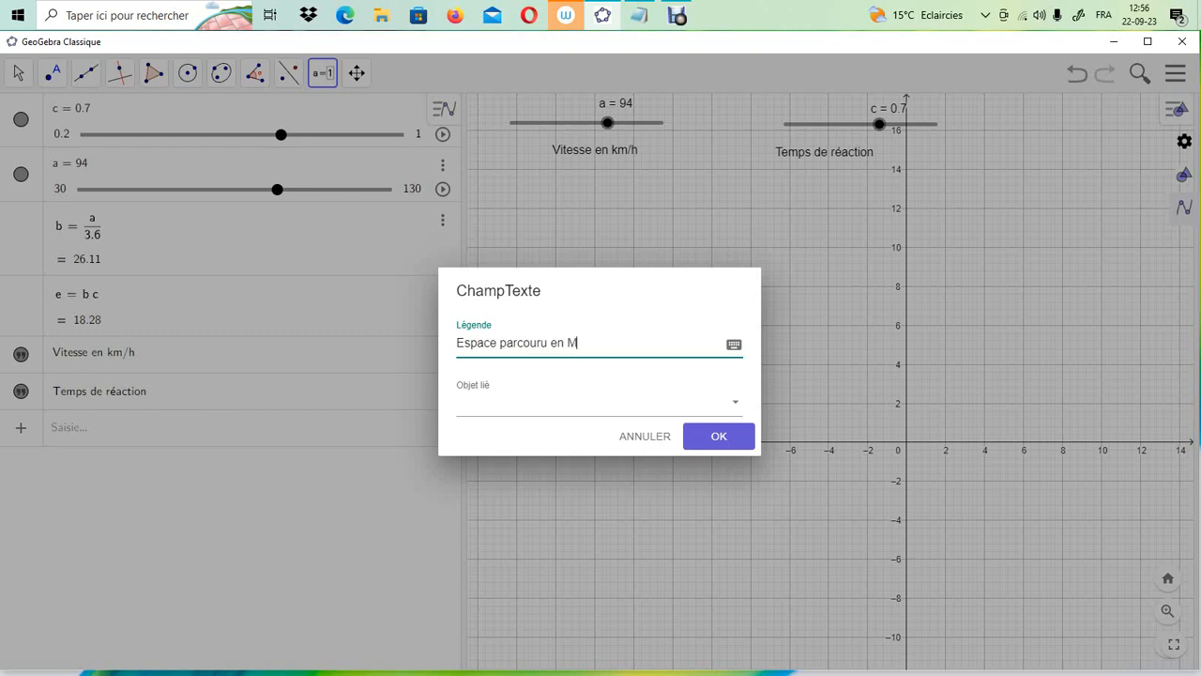
type("RU")
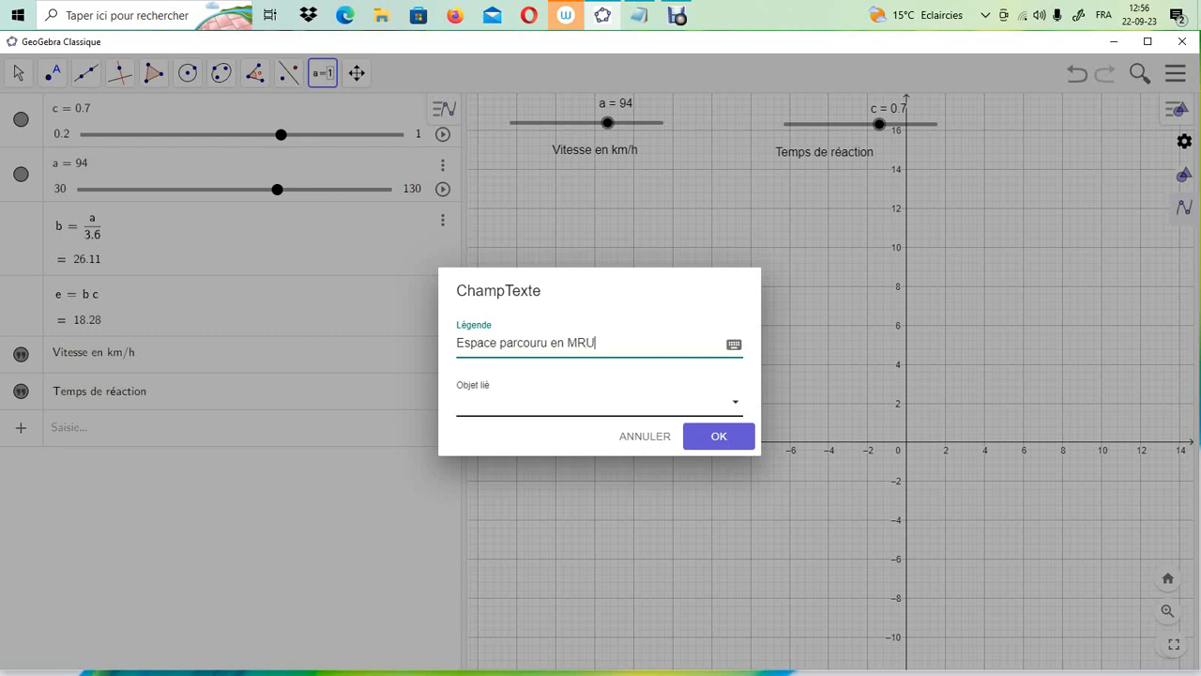
left_click(735, 402)
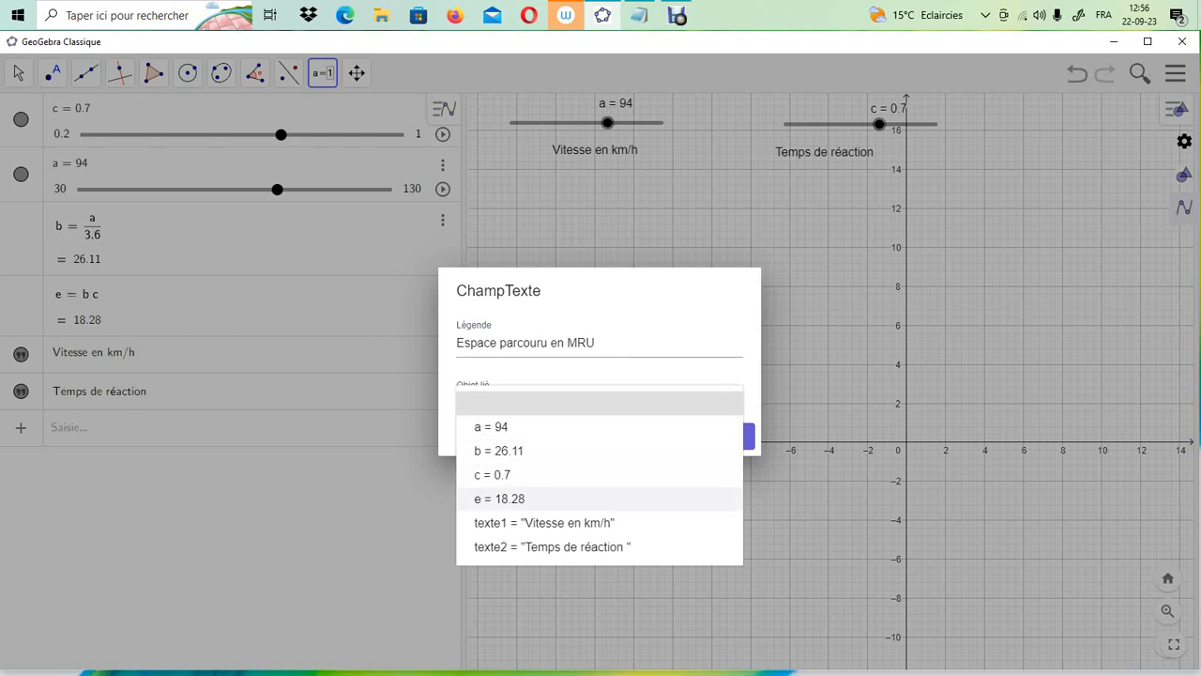
left_click(497, 499)
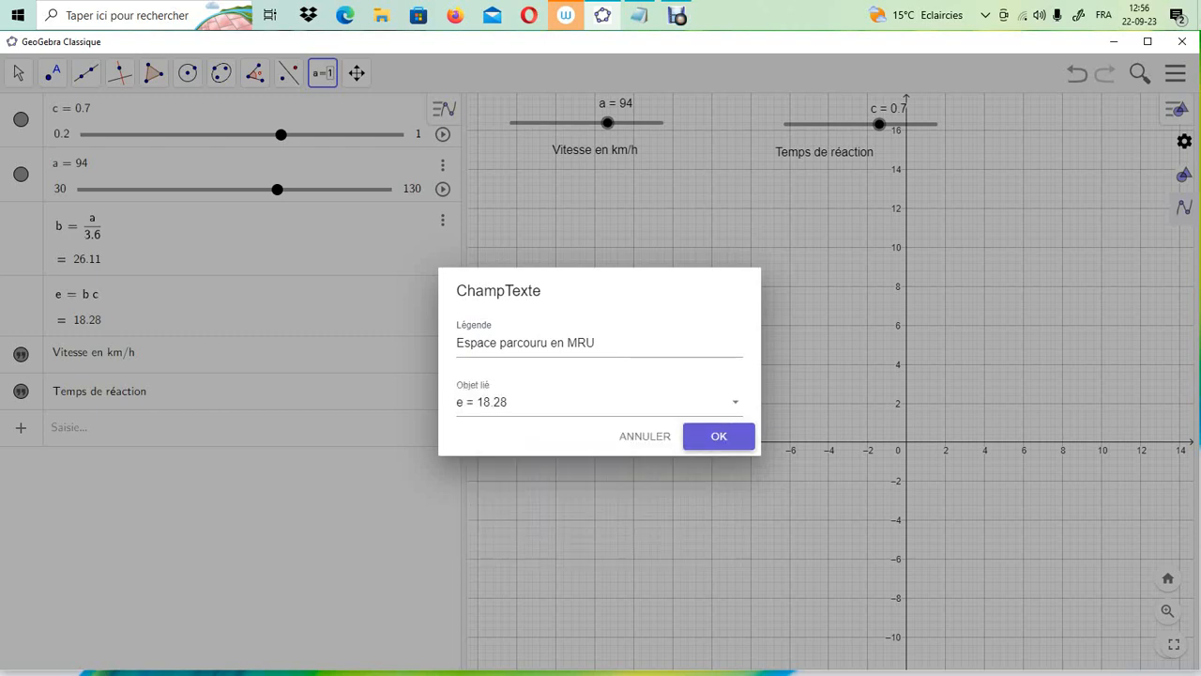
left_click(719, 437)
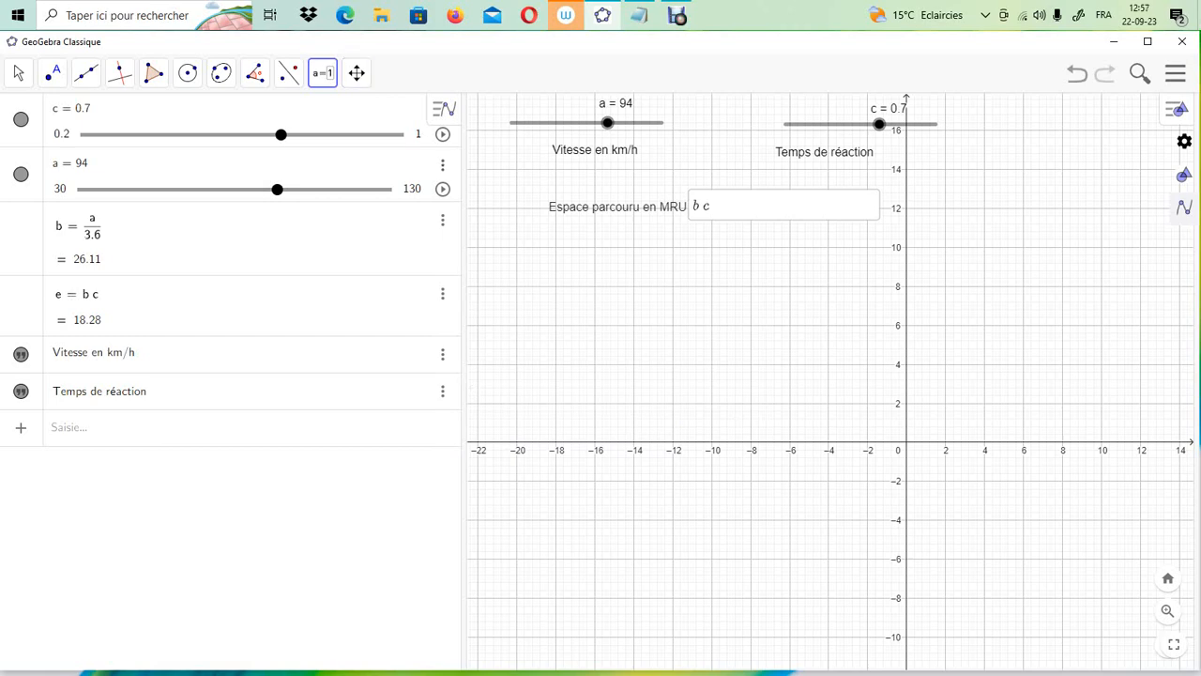
Add the text "Espace parcouru en MRU" just below the input box in the graphics view.
left_click(322, 73)
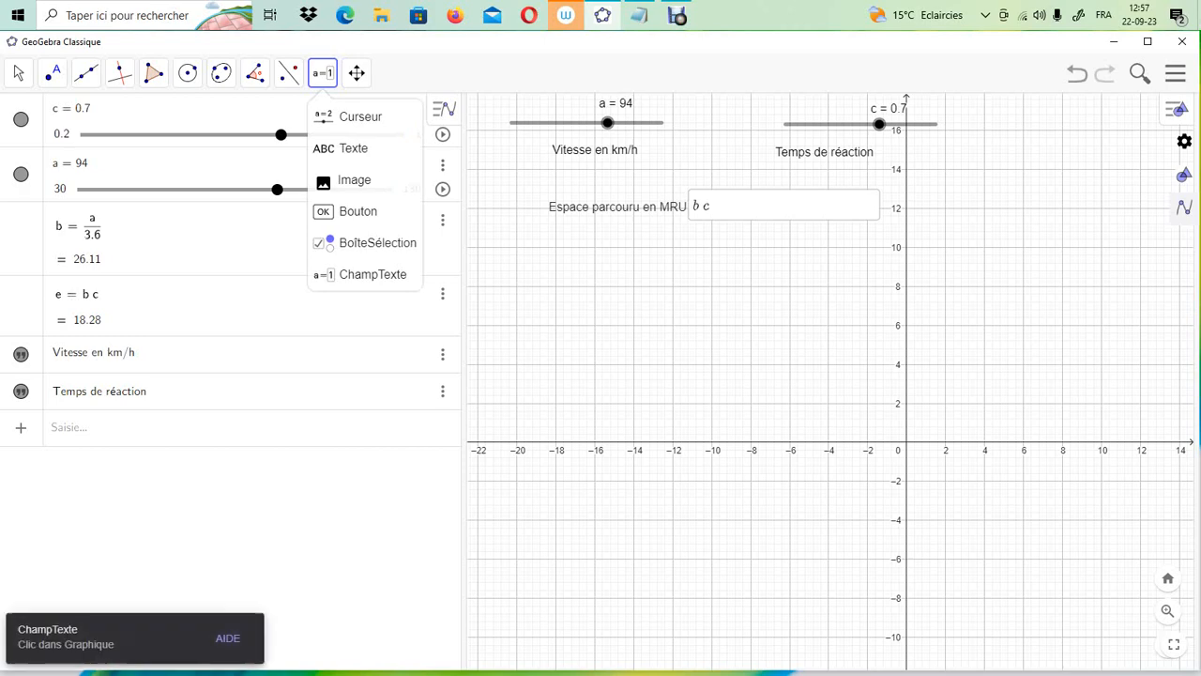
left_click(353, 148)
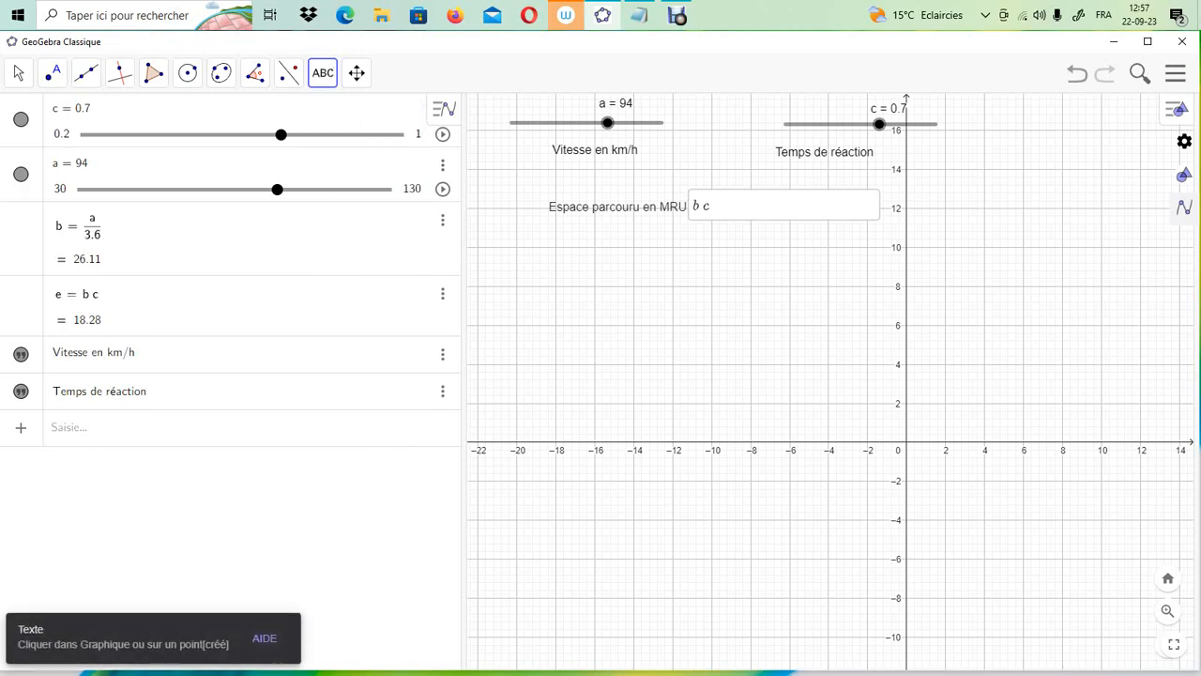
left_click(582, 255)
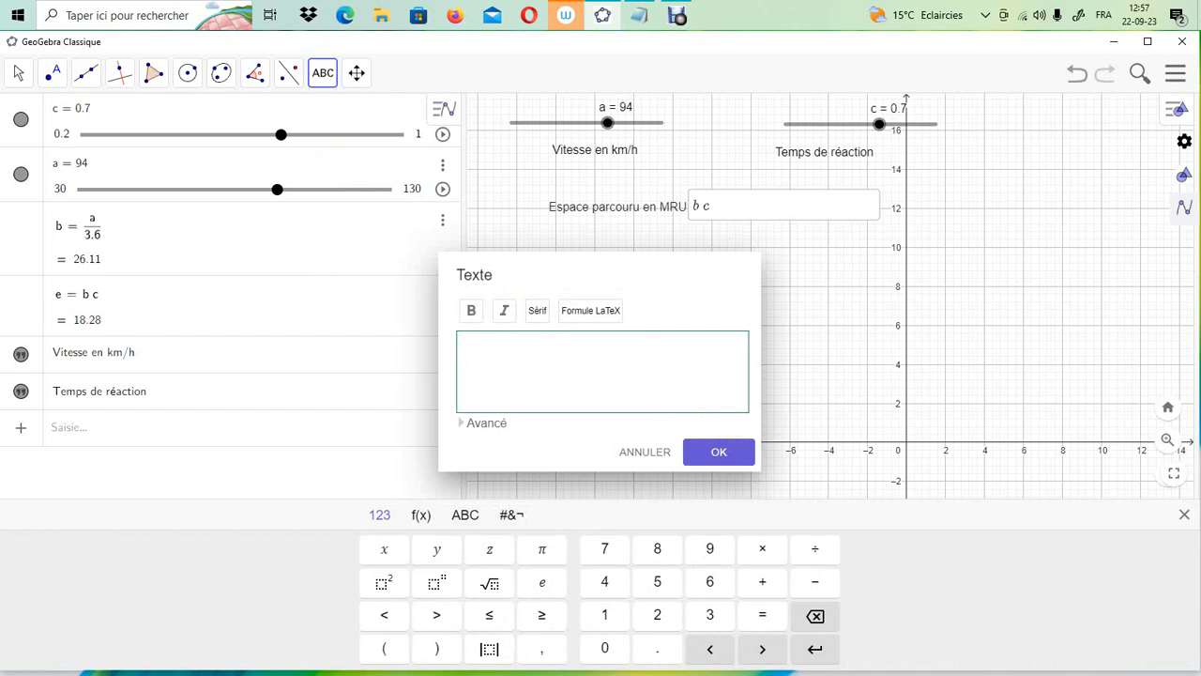
type("Espace parcouru en MRU")
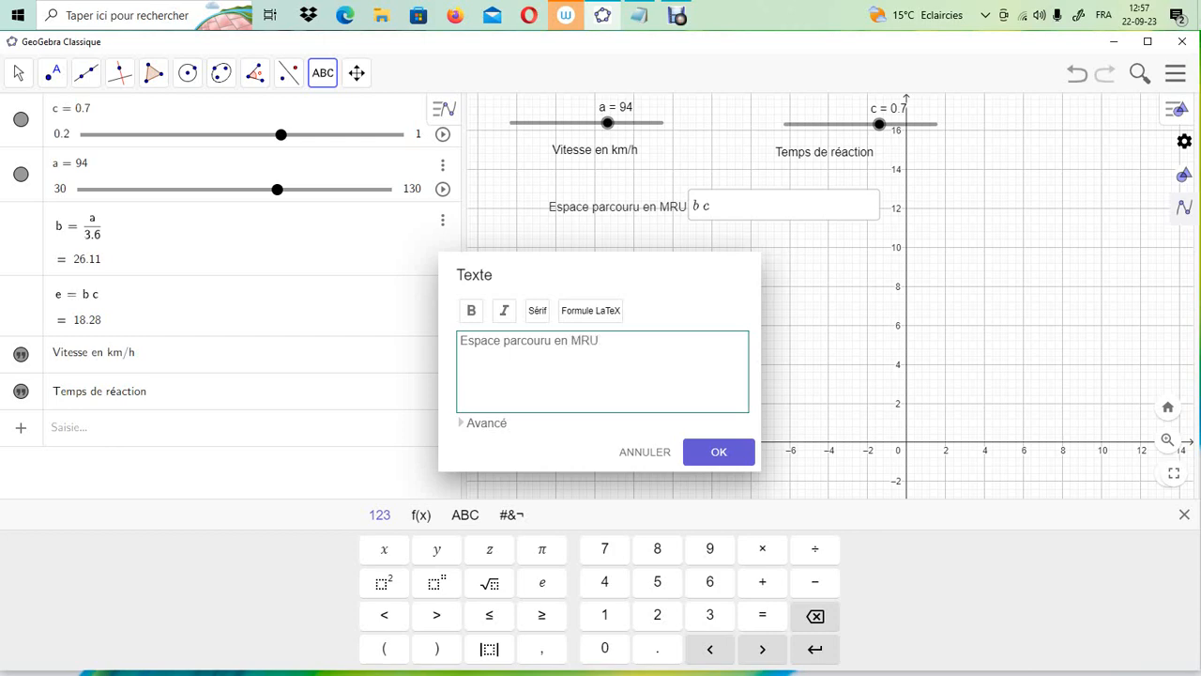
left_click(719, 452)
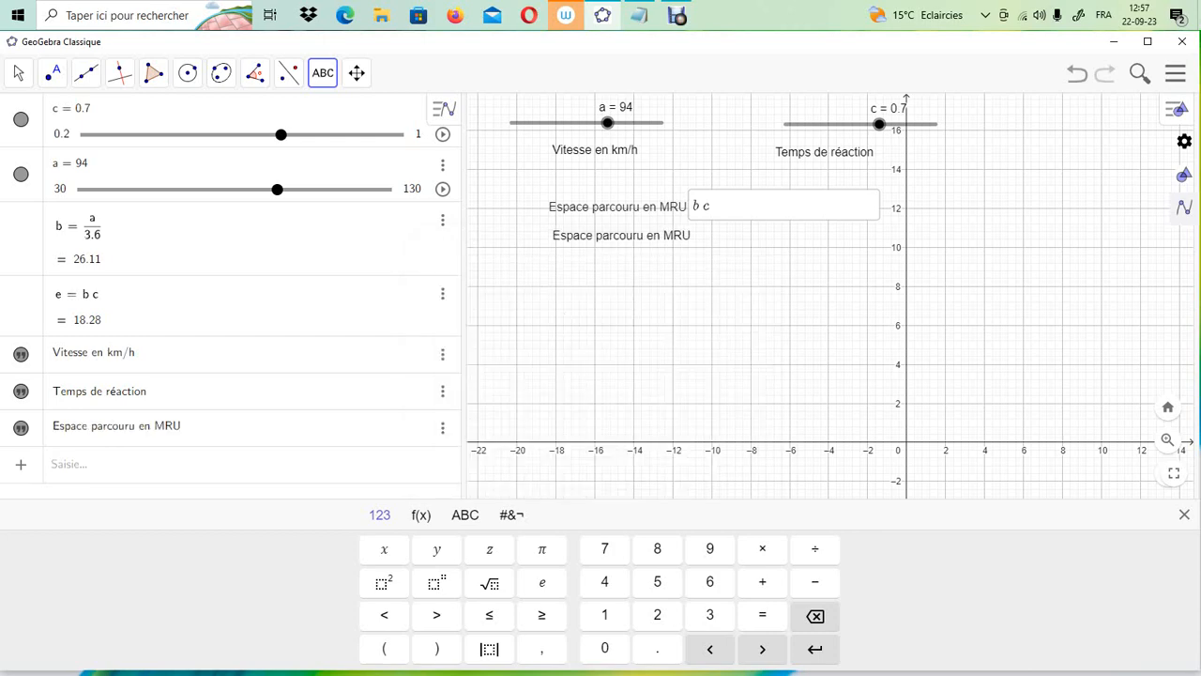
Insert a dynamic text containing object e beside the "Espace parcouru en MRU" text.
left_click(323, 73)
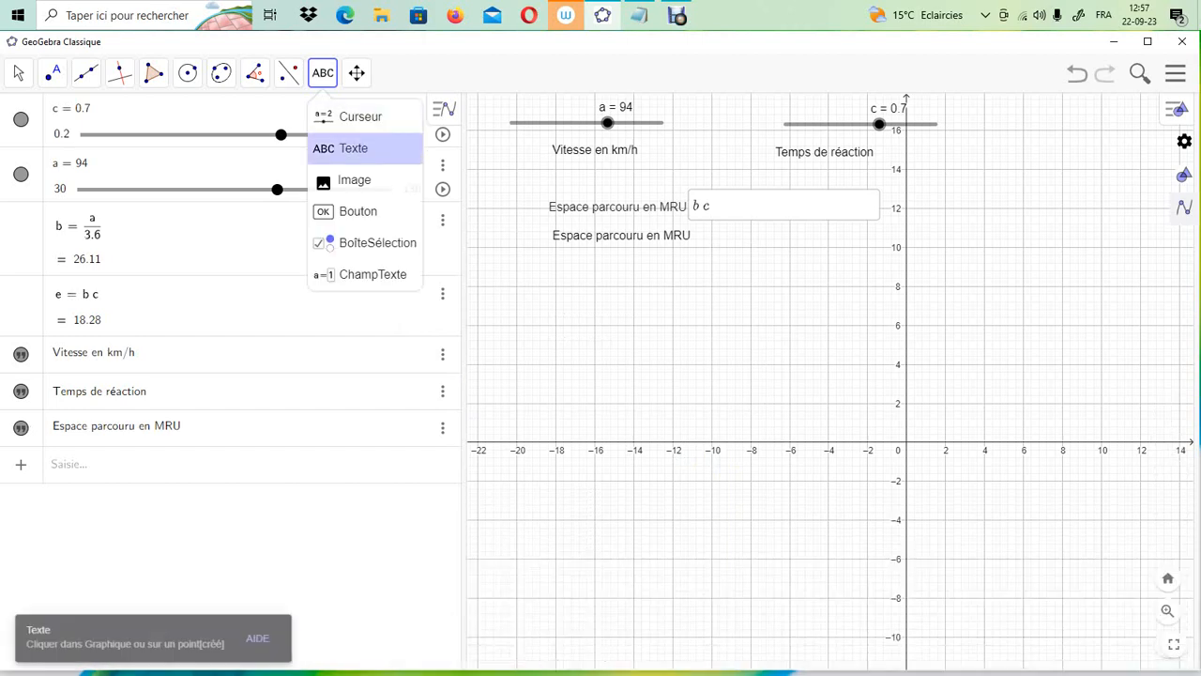
left_click(353, 148)
left_click(717, 237)
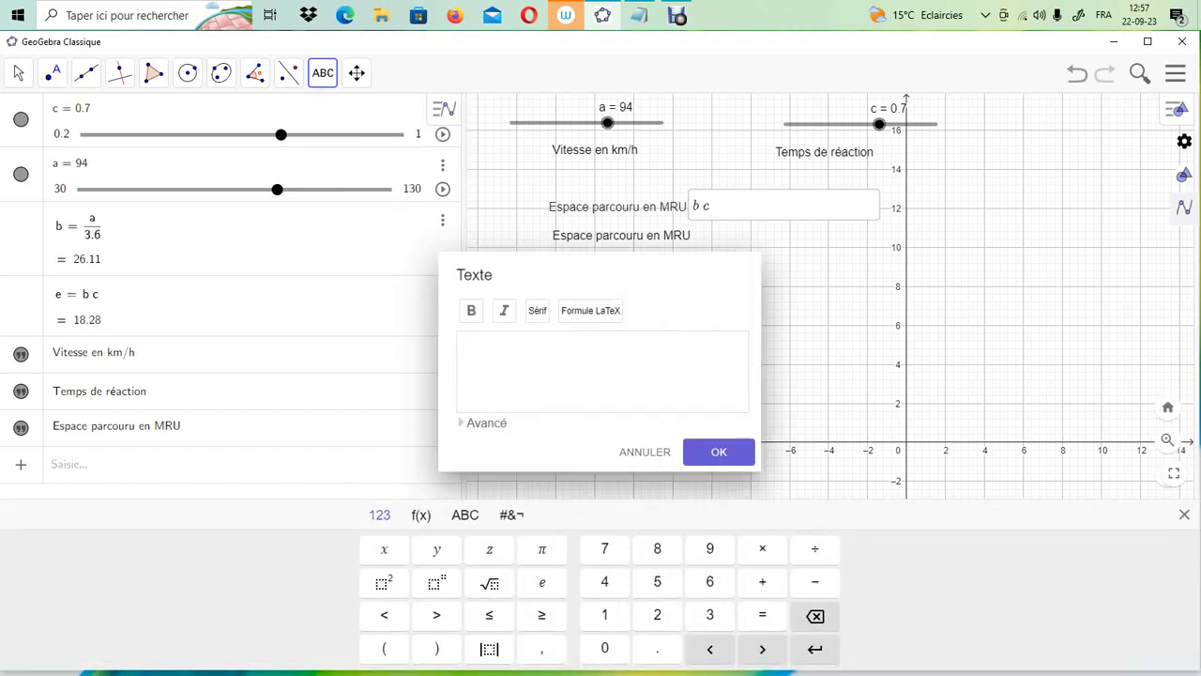
left_click(485, 423)
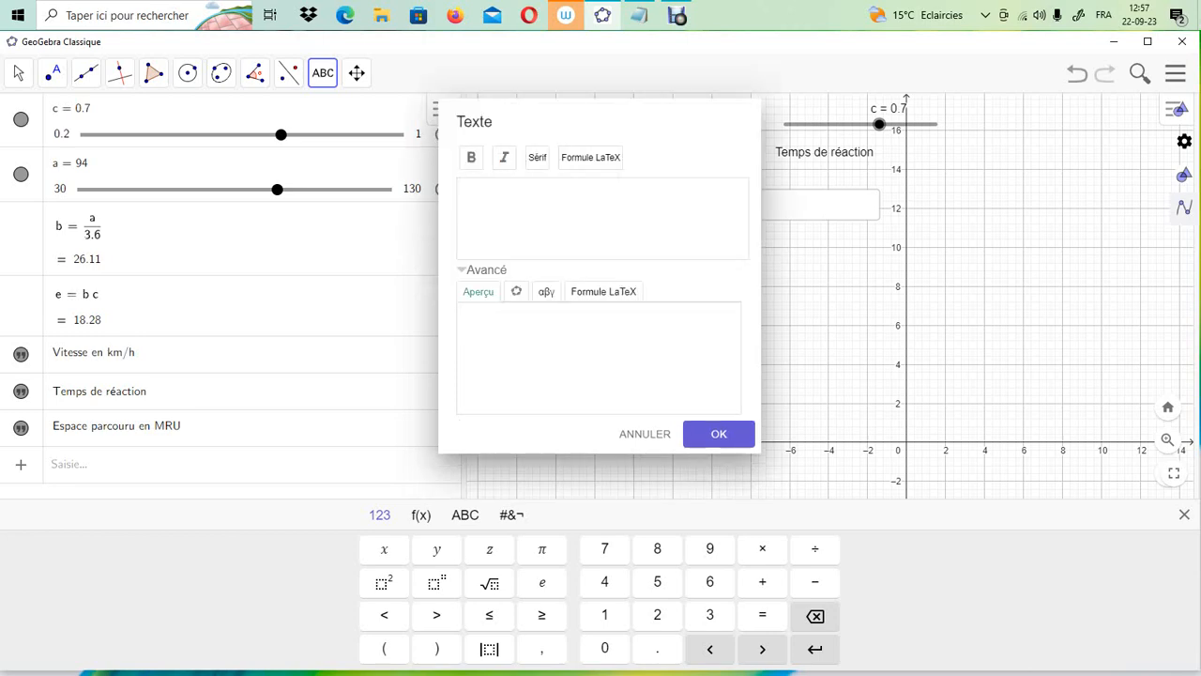
left_click(516, 292)
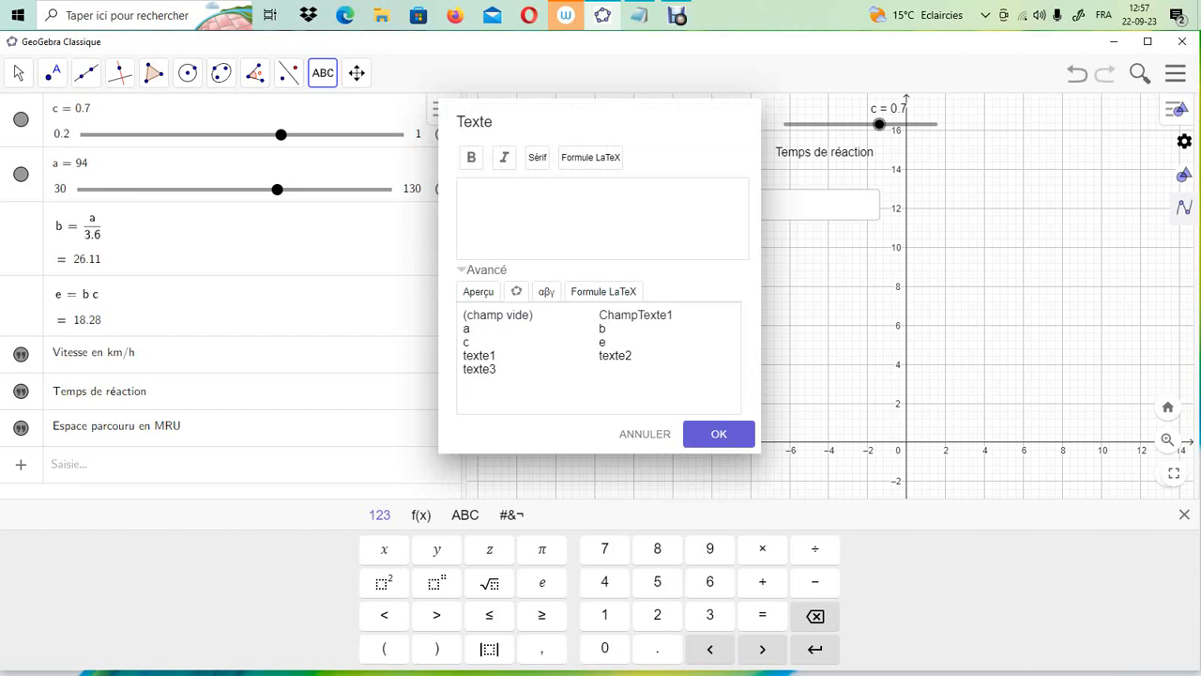
left_click(603, 343)
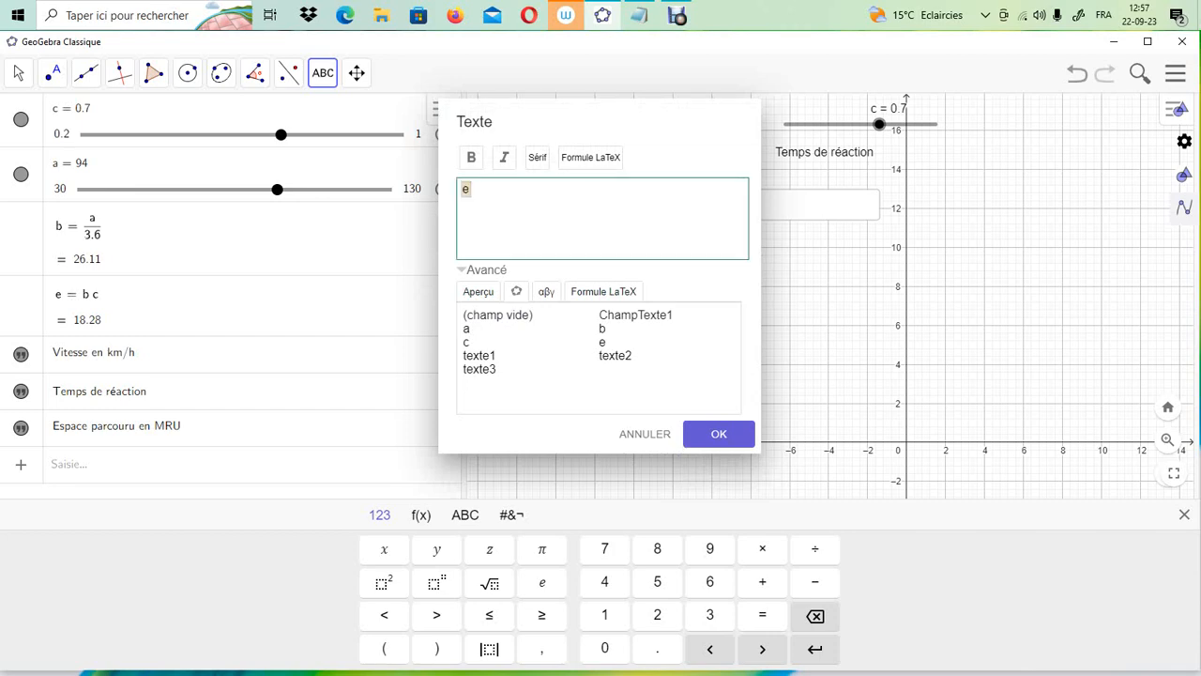
left_click(719, 433)
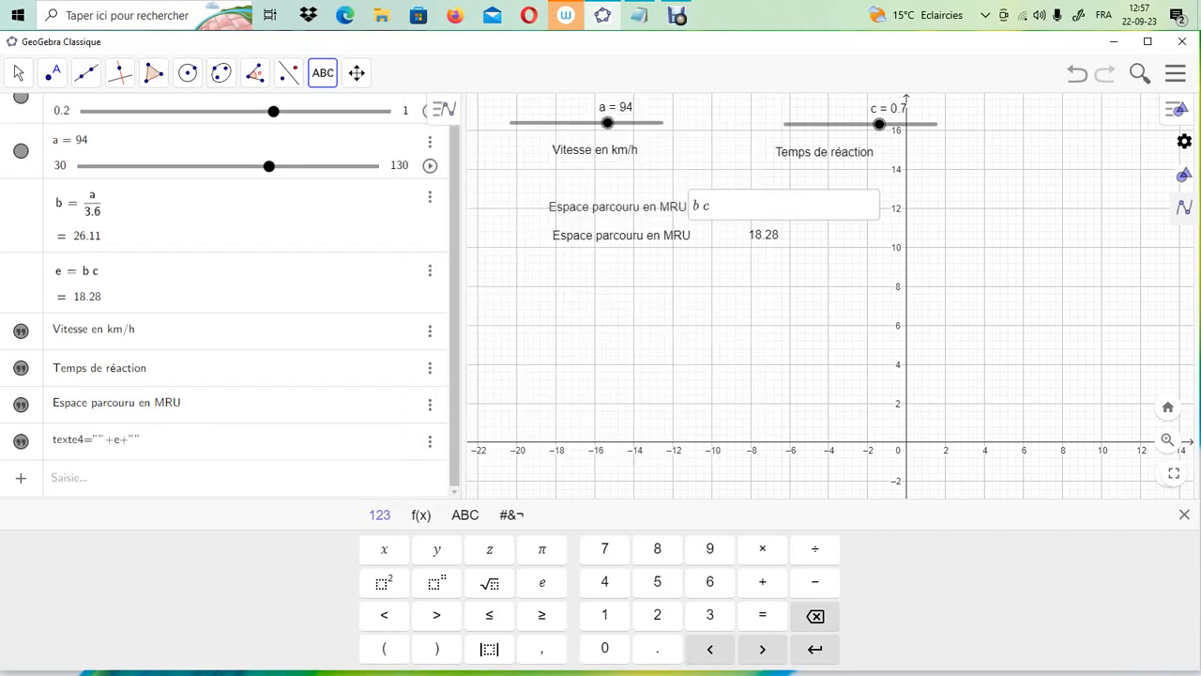
Add a second input box captioned "Espace parcouru en MRU" below the texts, linked to texte4.
left_click(323, 72)
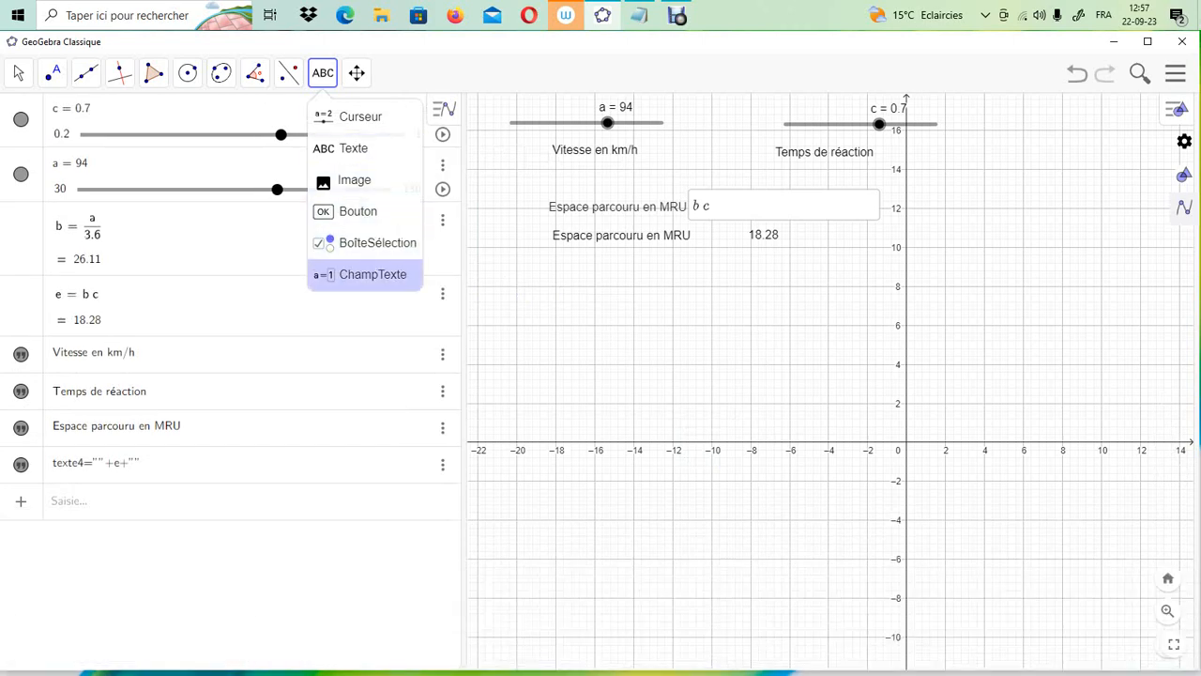
left_click(366, 274)
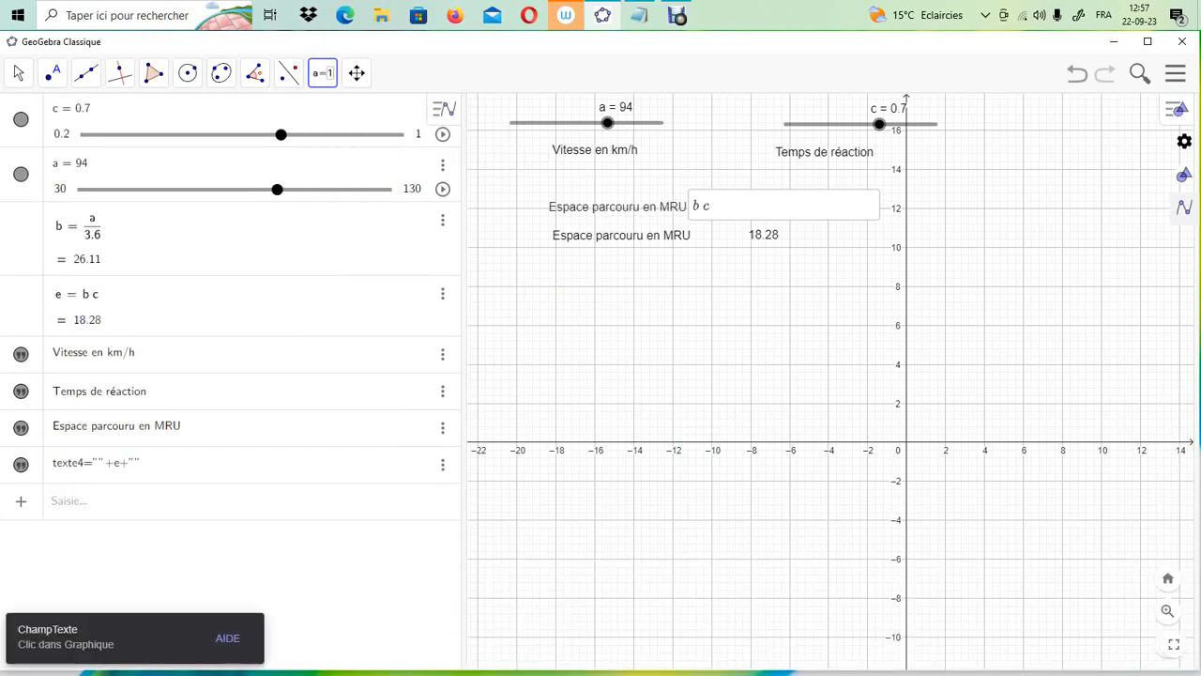
left_click(563, 282)
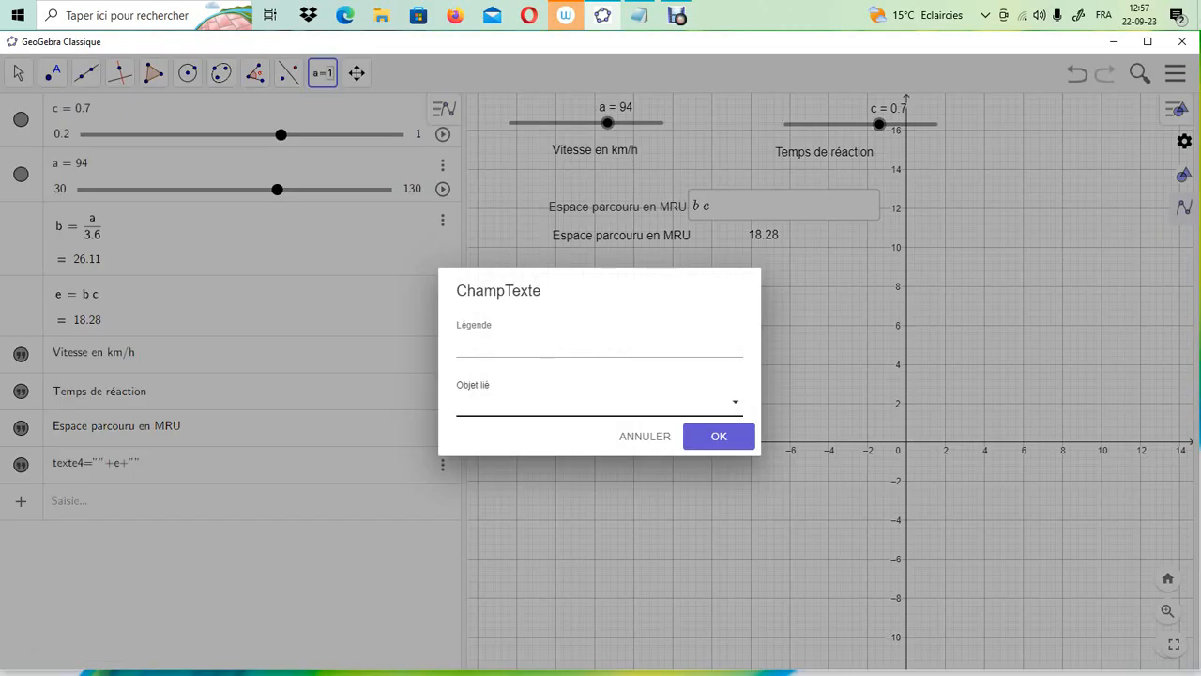
left_click(560, 345)
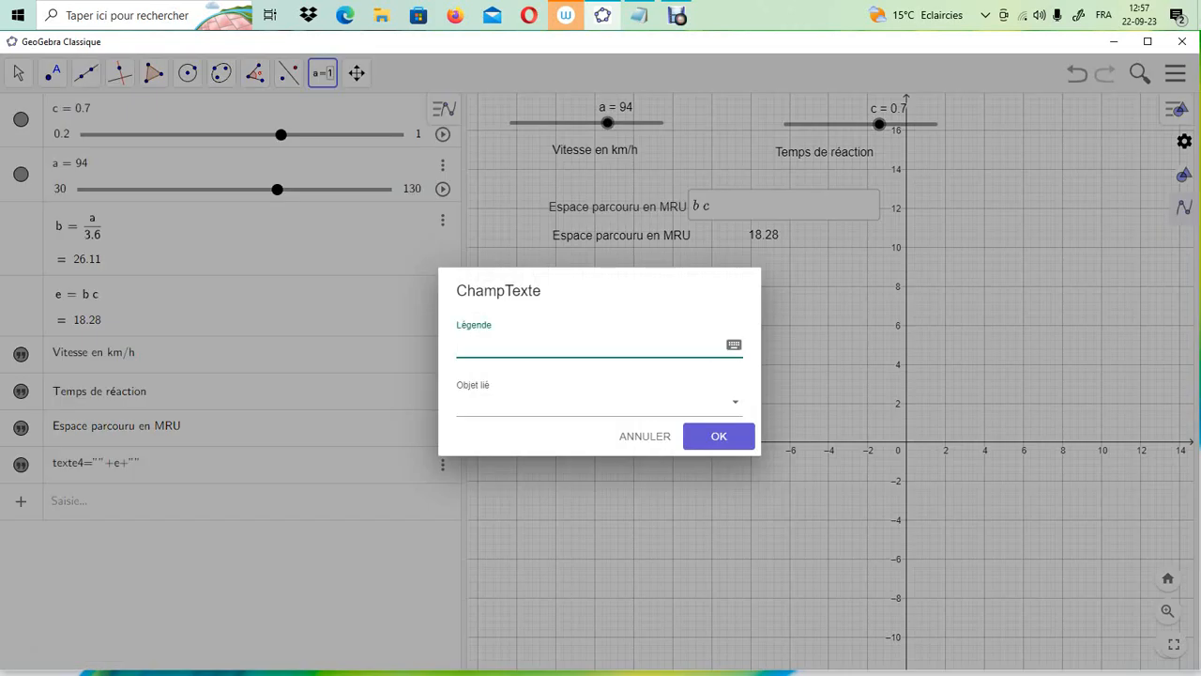
type("Espace")
type("parcouru en MRU")
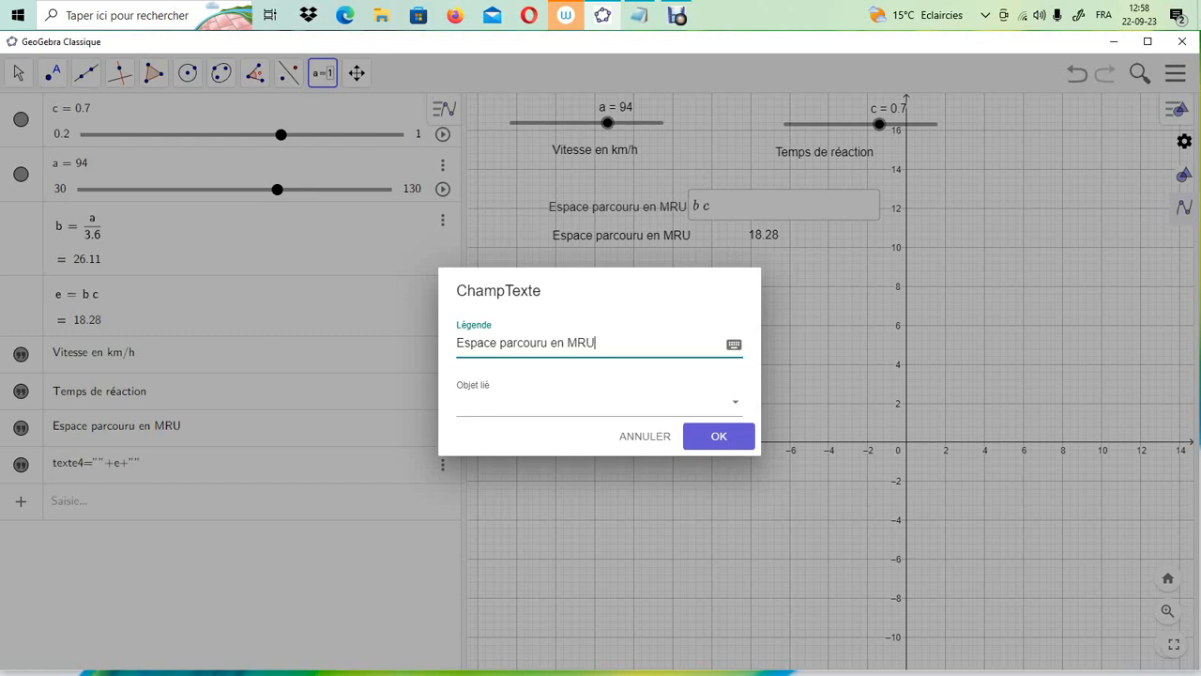
left_click(735, 402)
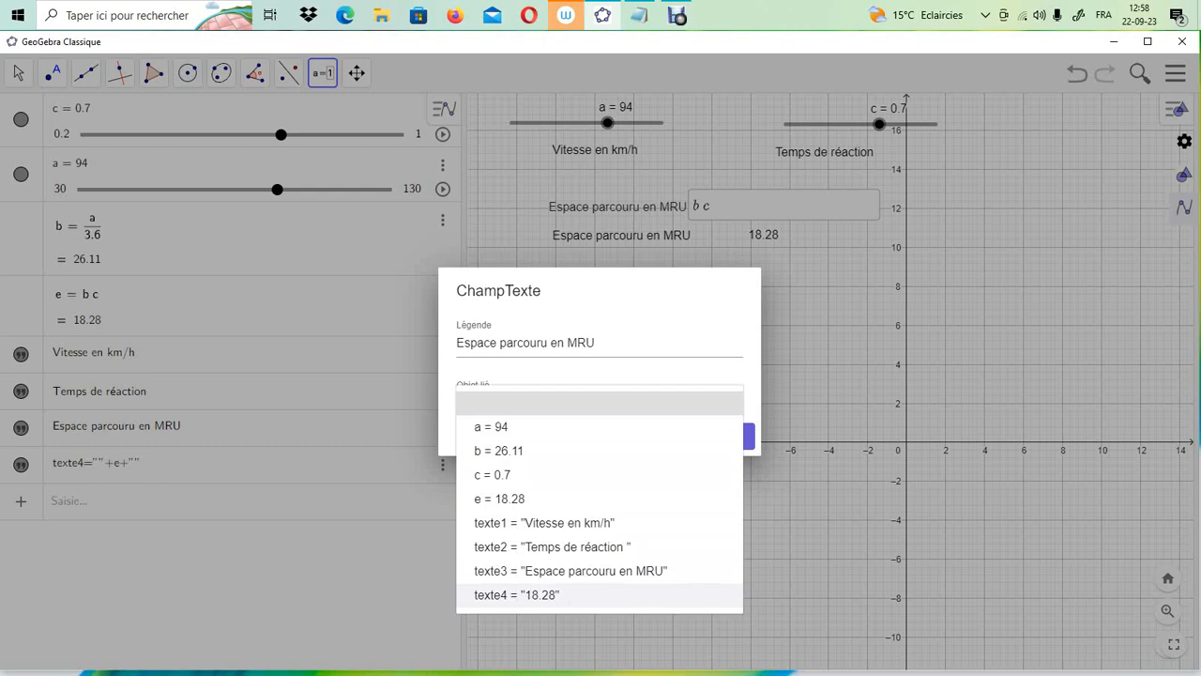
left_click(517, 595)
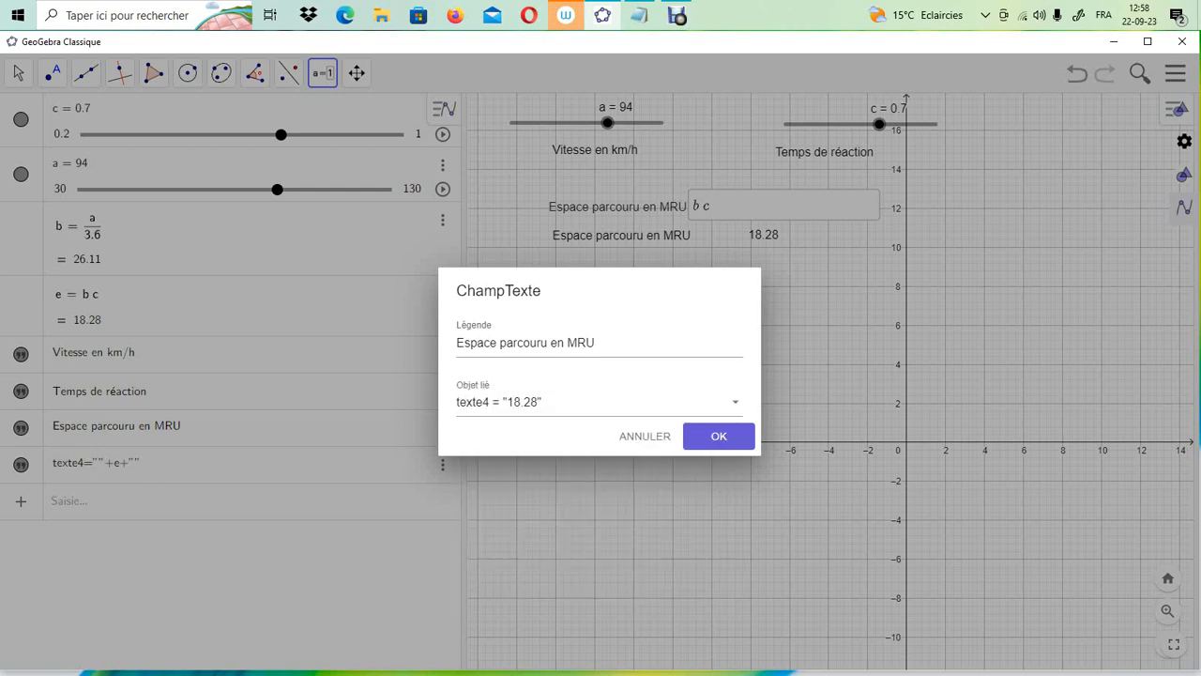
left_click(718, 437)
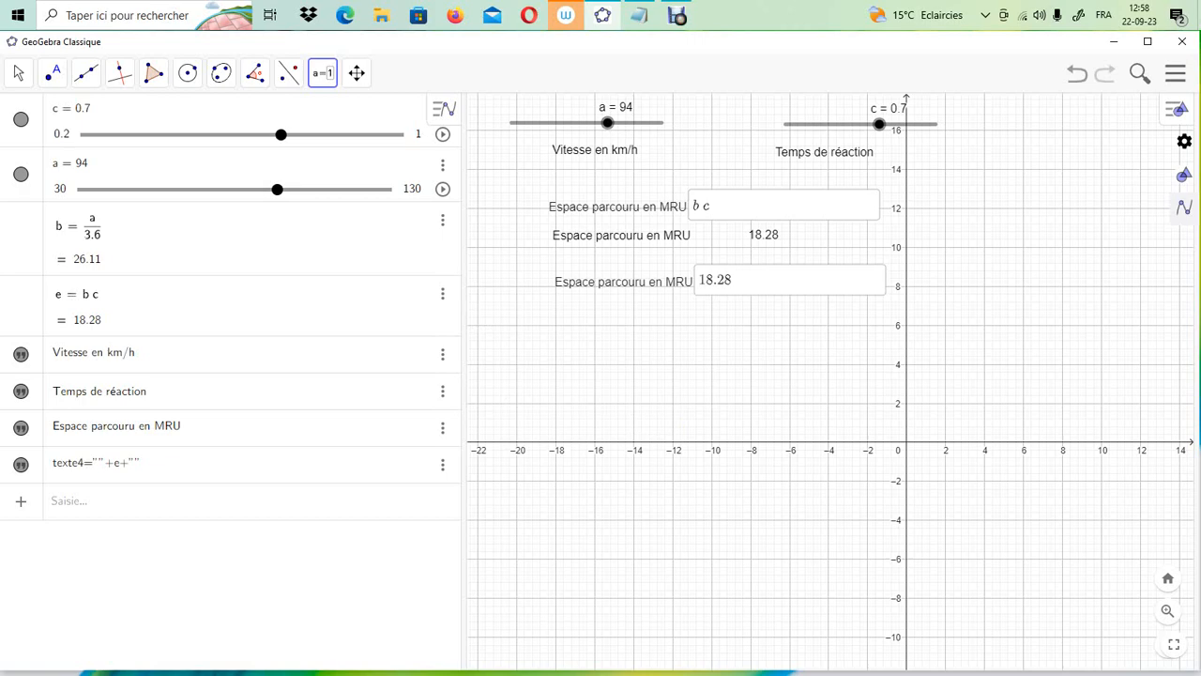
Test the linked distance displays by moving slider a to 73 and on to 77.
key("Escape")
left_click_drag(608, 122, 576, 122)
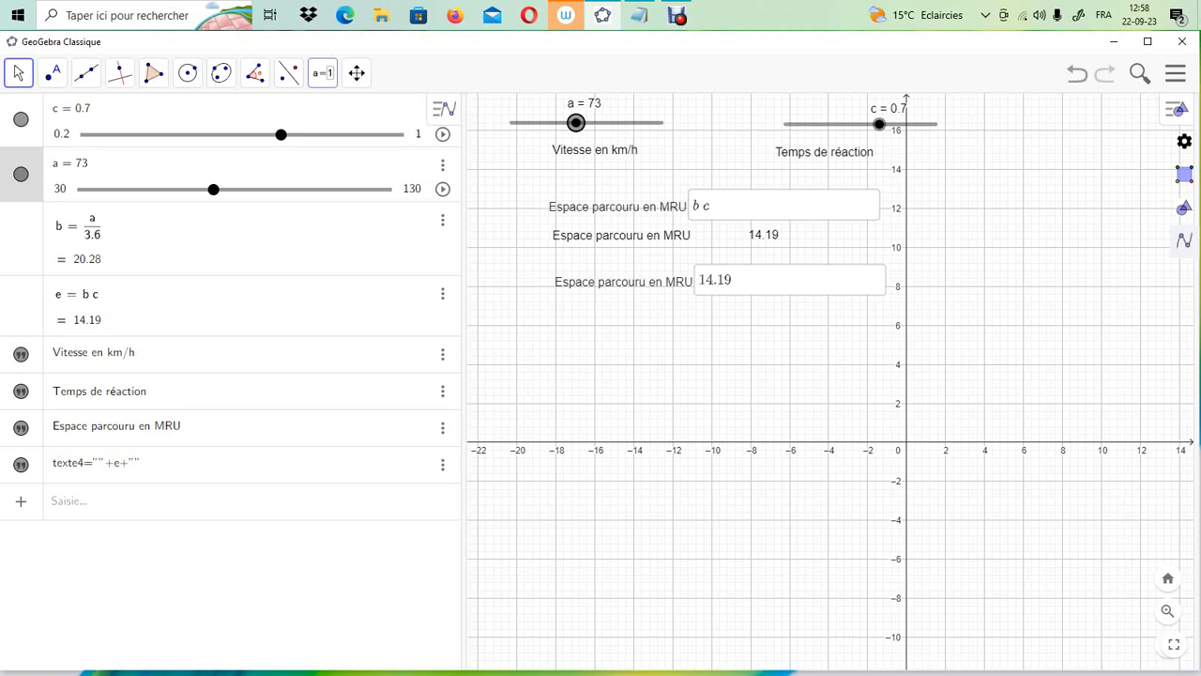
left_click(322, 72)
left_click(371, 274)
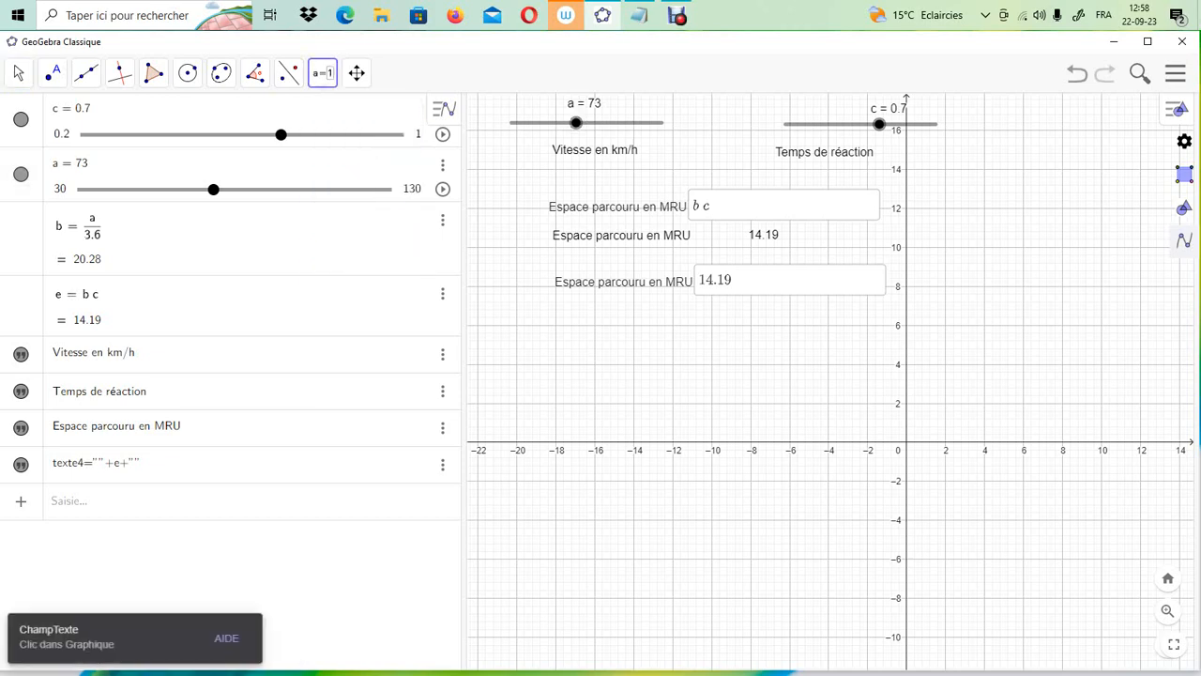
key("Escape")
mouse_move(575, 123)
left_mouse_down()
mouse_move(611, 122)
mouse_move(538, 123)
mouse_move(582, 123)
left_mouse_up()
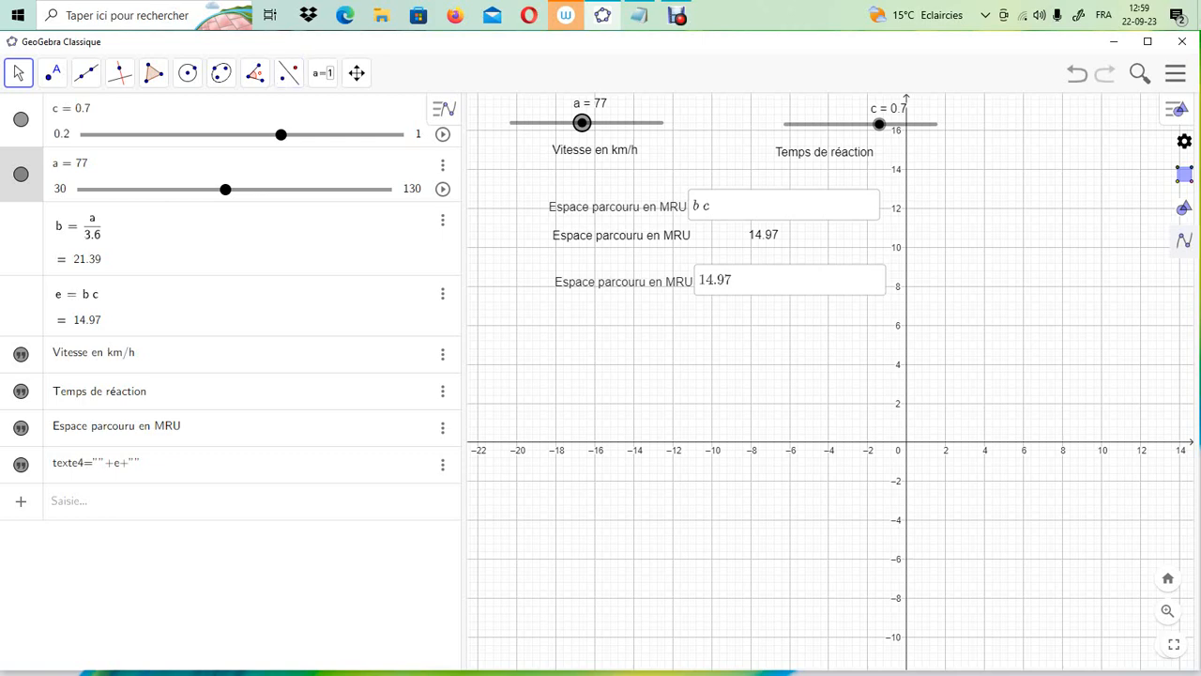
Create a number slider d with minimum 1, maximum 5 and increment 0.5 beside slider c in the graphics view.
left_click(94, 501)
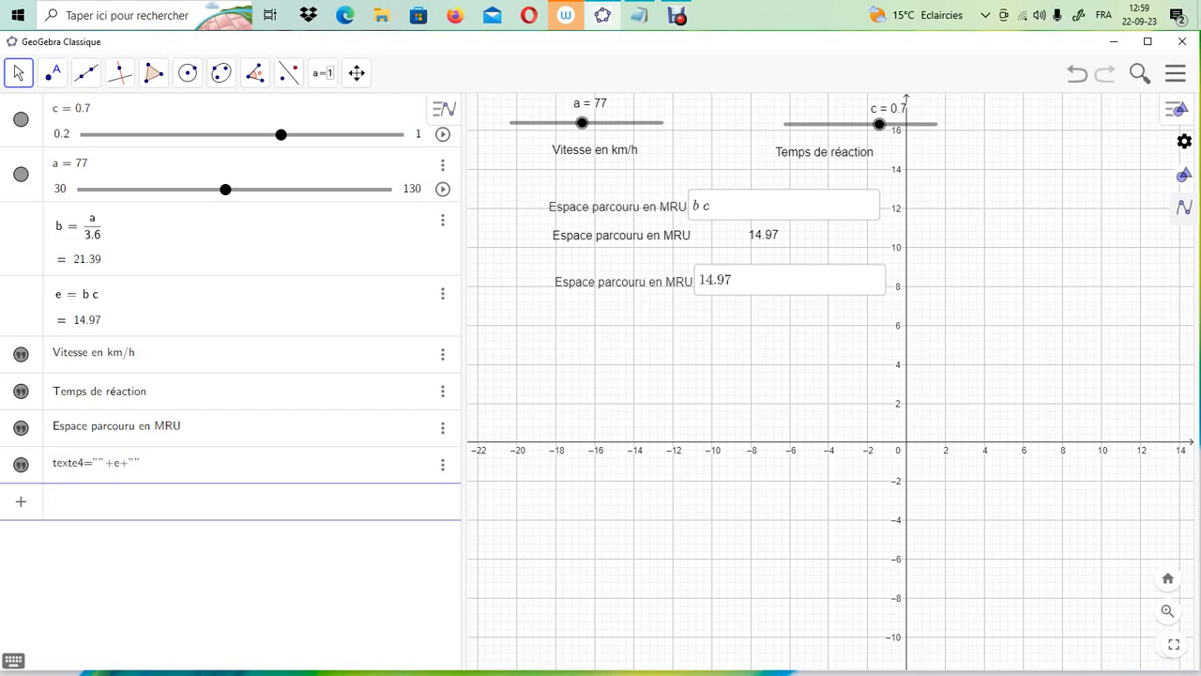
left_click(323, 72)
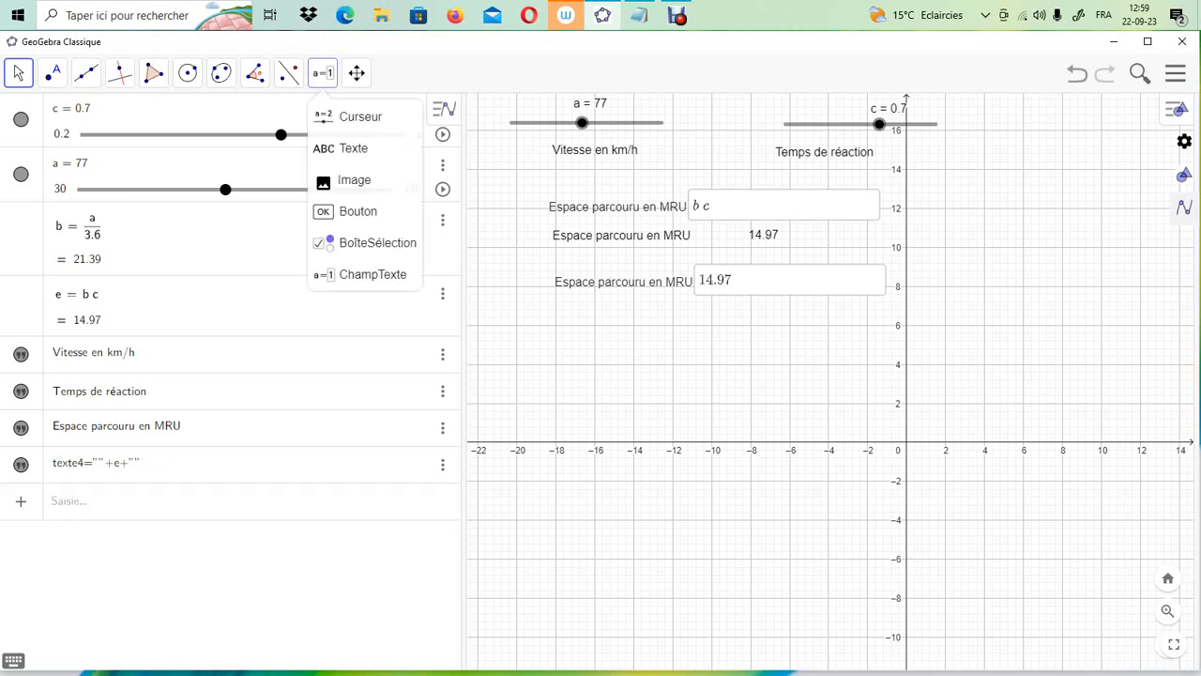
left_click(362, 118)
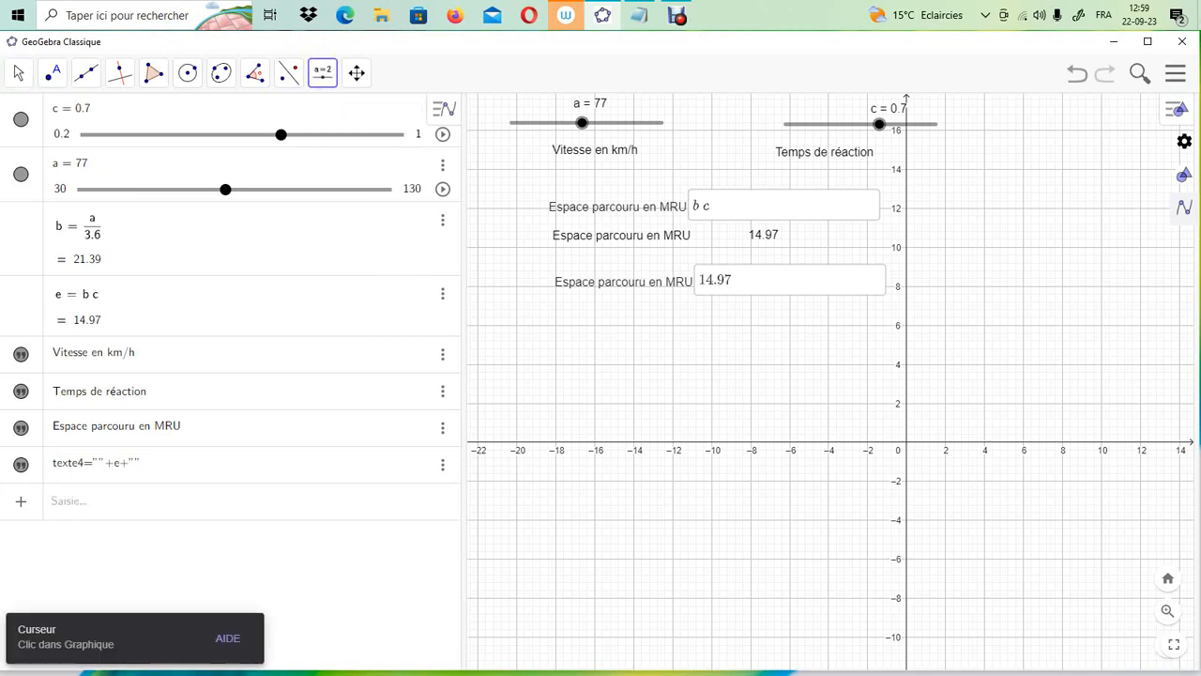
left_click(620, 347)
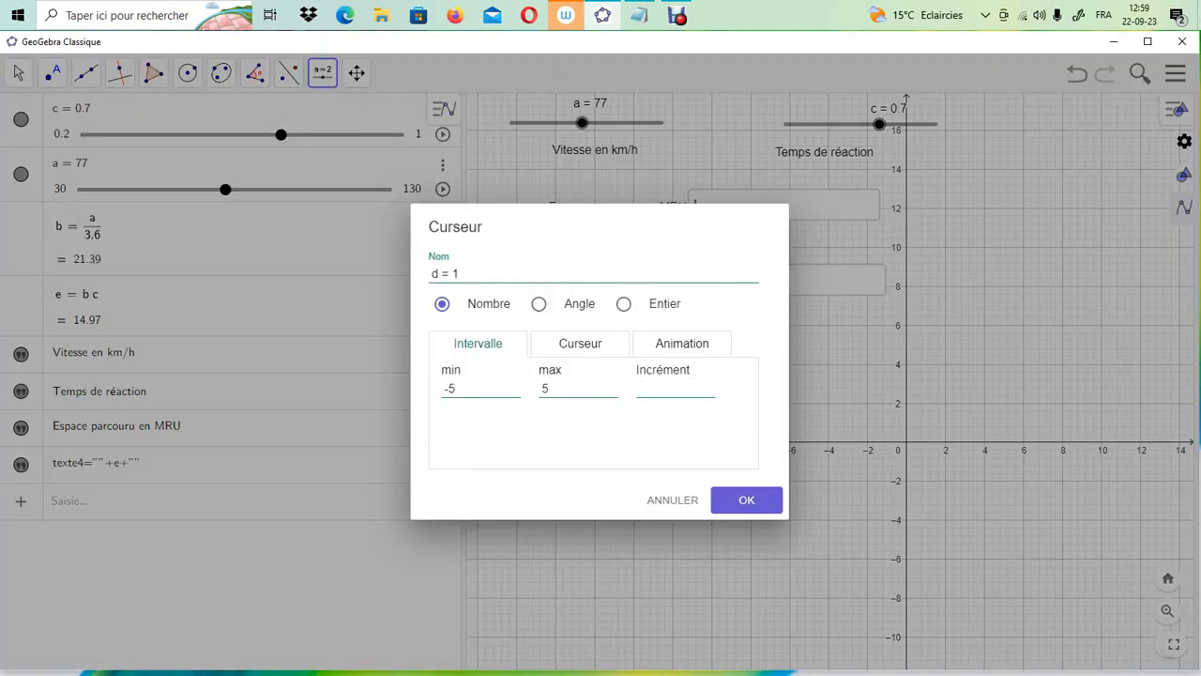
double_click(451, 388)
type("11")
key("BackSpace")
type("0.5")
key("Return")
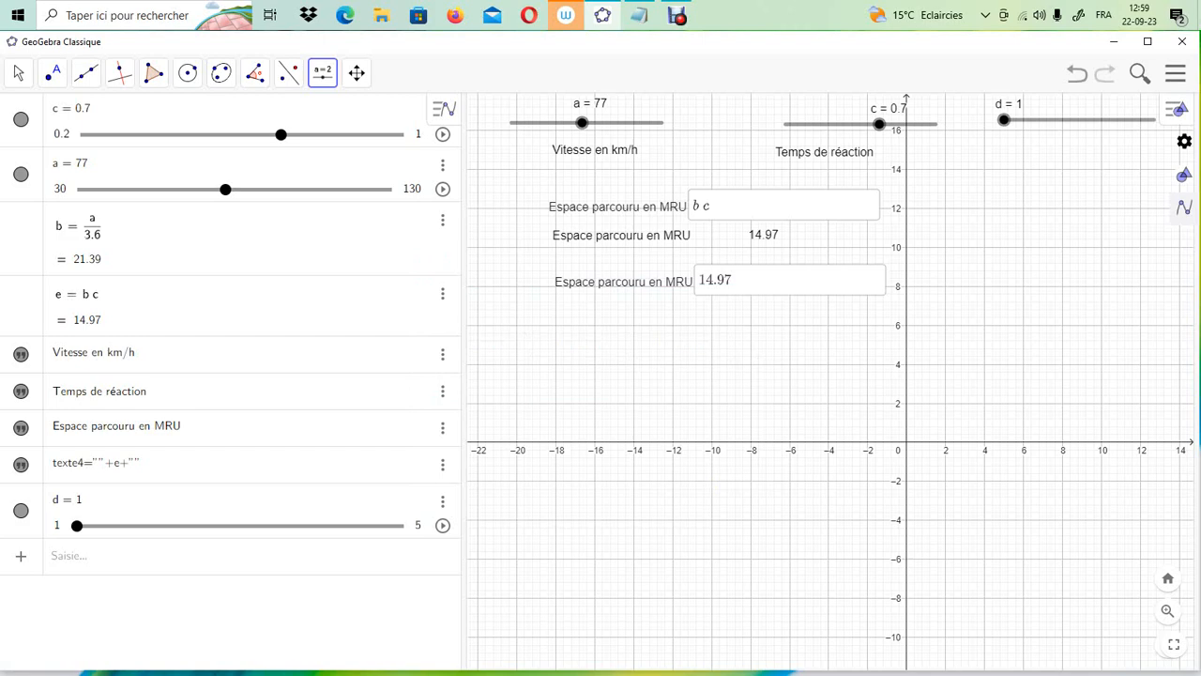
Add the text "Décélération" just below slider d in the graphics view.
left_click(323, 73)
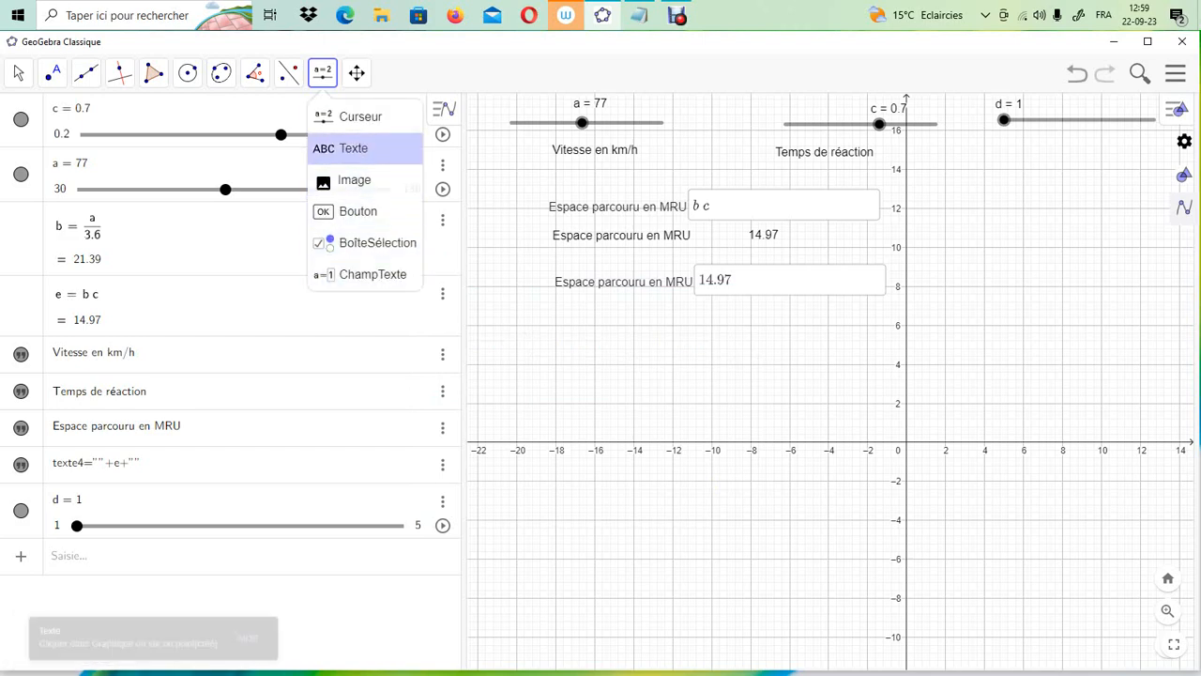
left_click(353, 148)
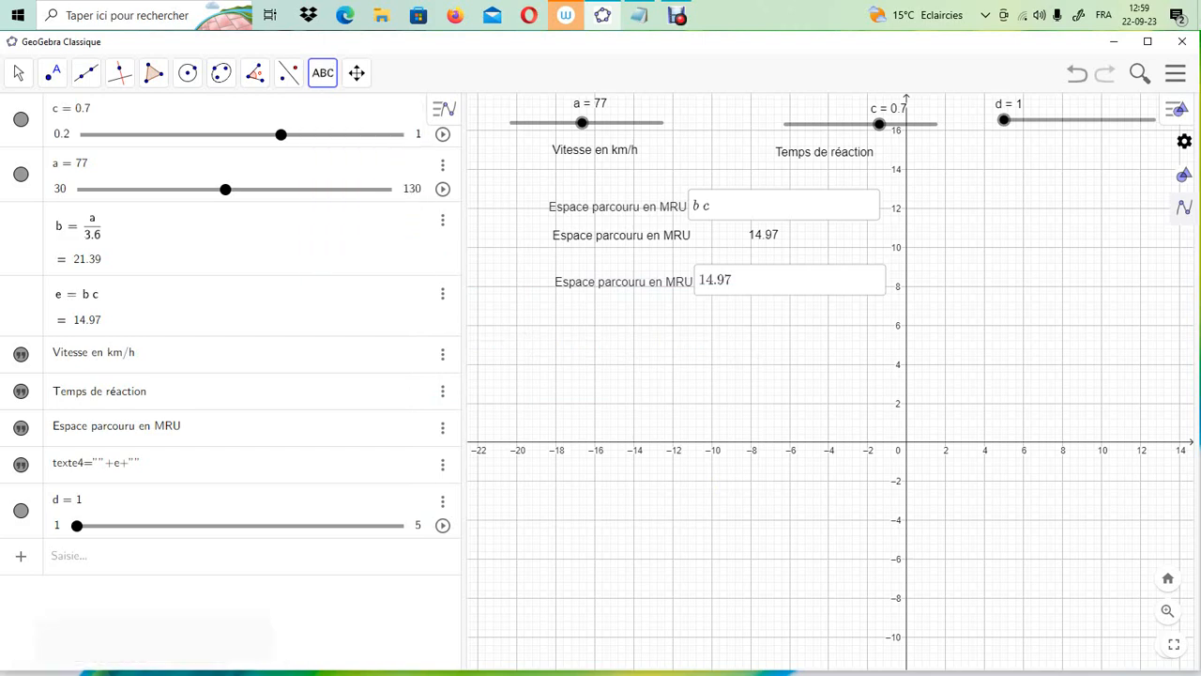
left_click(1019, 153)
left_click(601, 303)
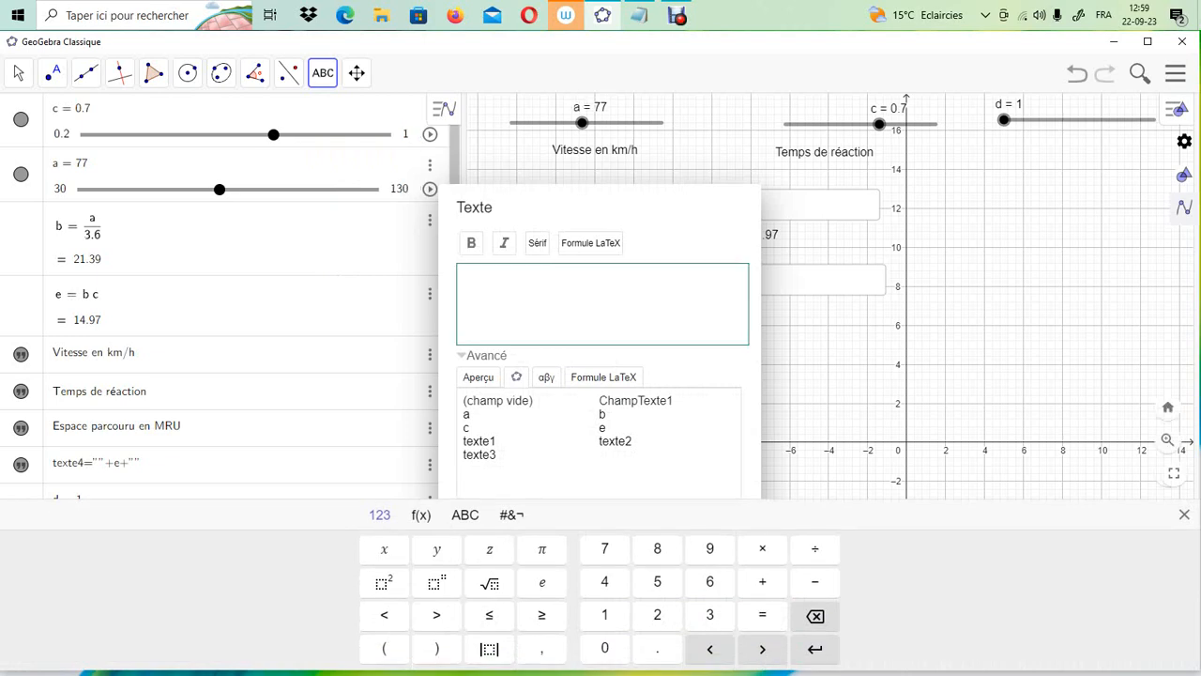
type("Décélération")
key("Return")
left_click(1184, 515)
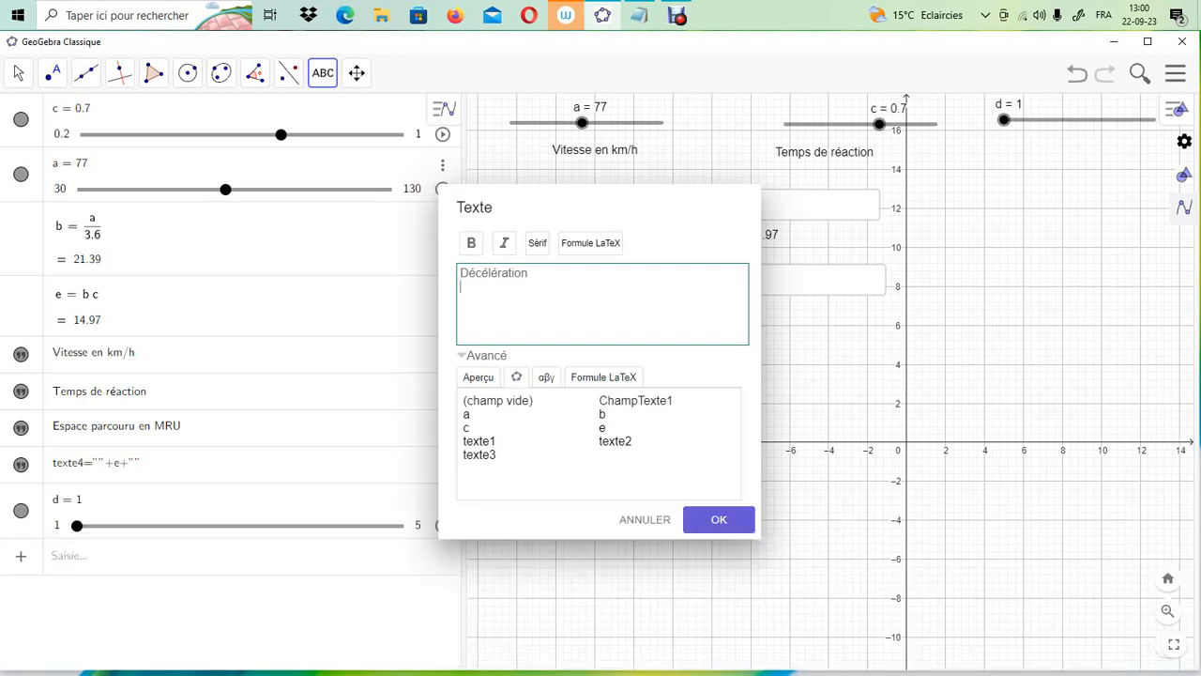
left_click(720, 519)
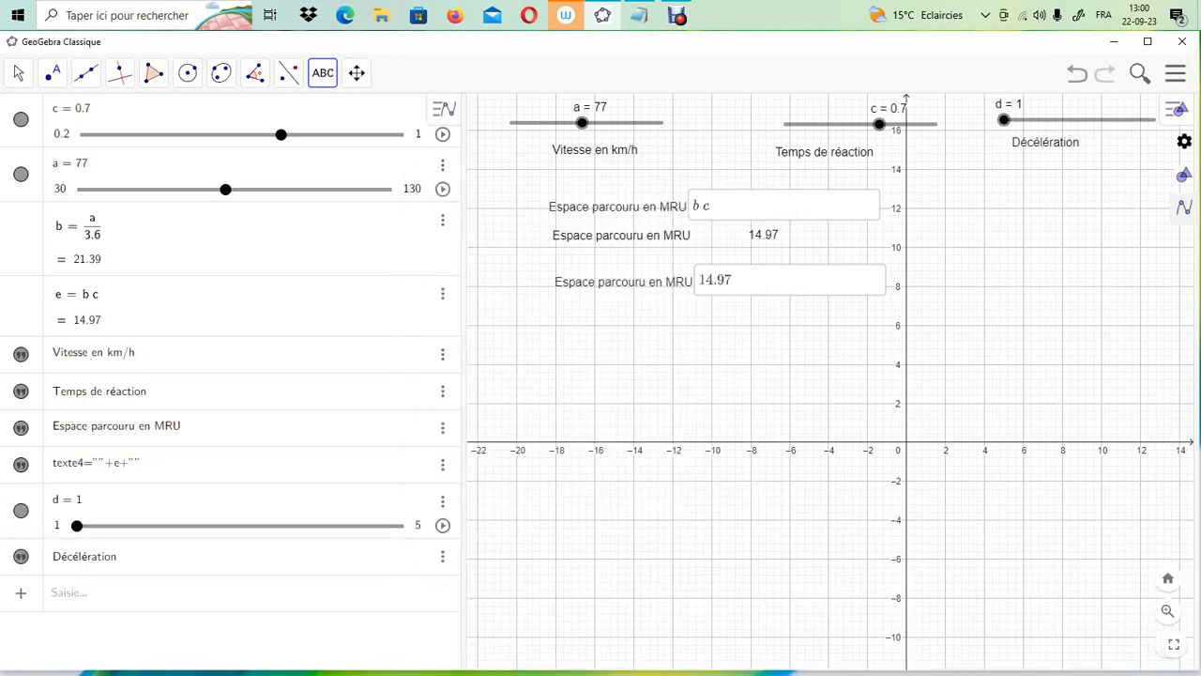
left_click(103, 592)
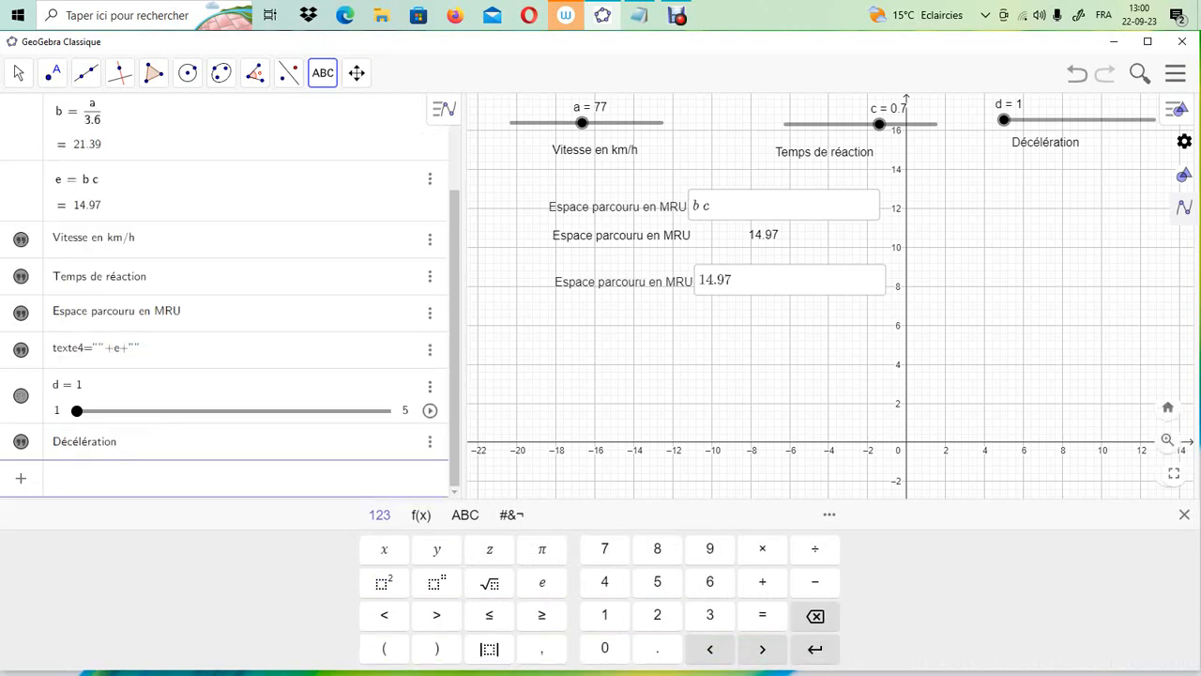
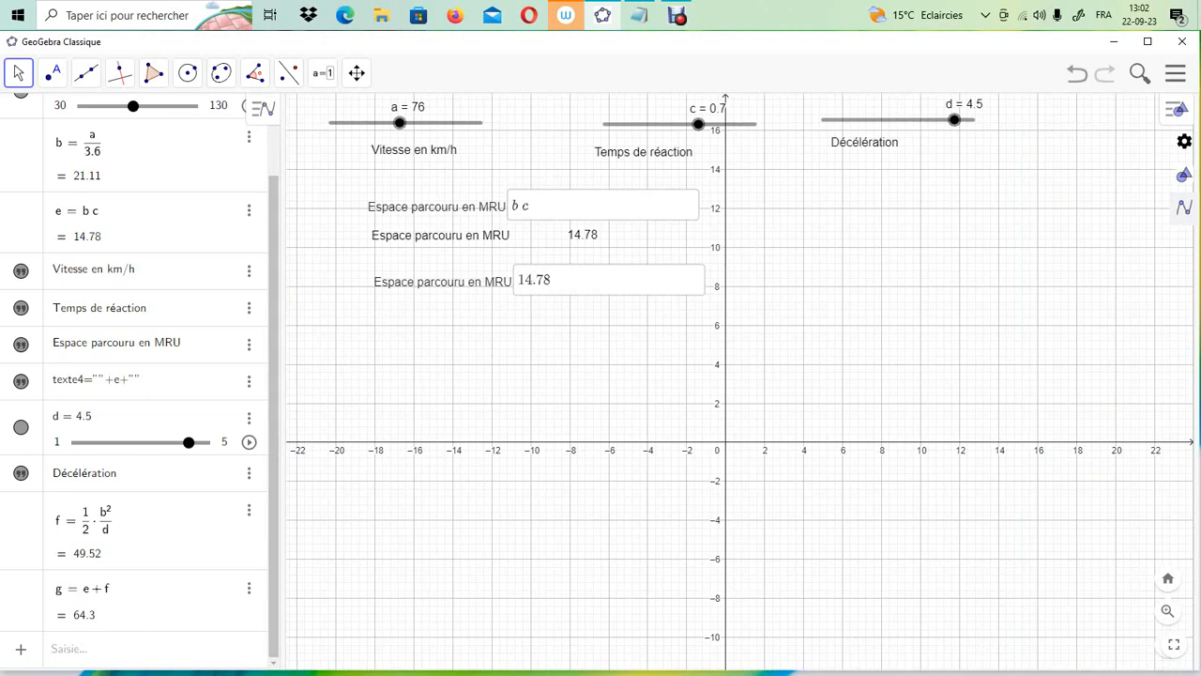
Try replacing b with a in the squared numerator of the formula for f.
left_click(102, 514)
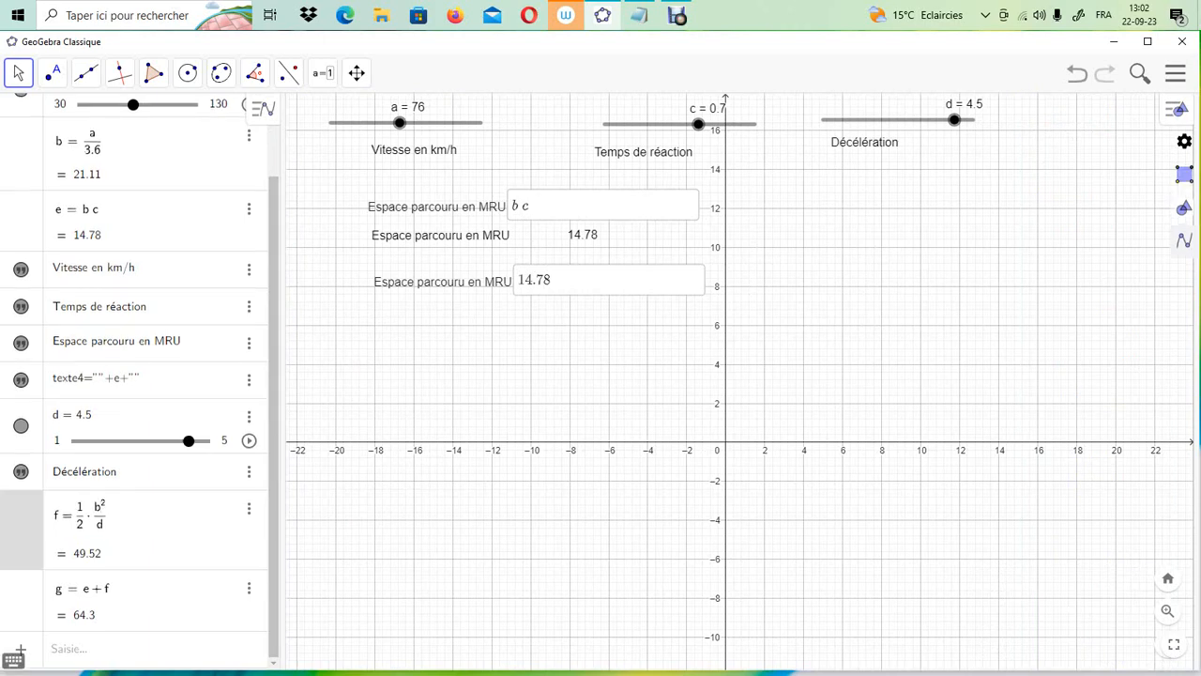
key("BackSpace")
type("a")
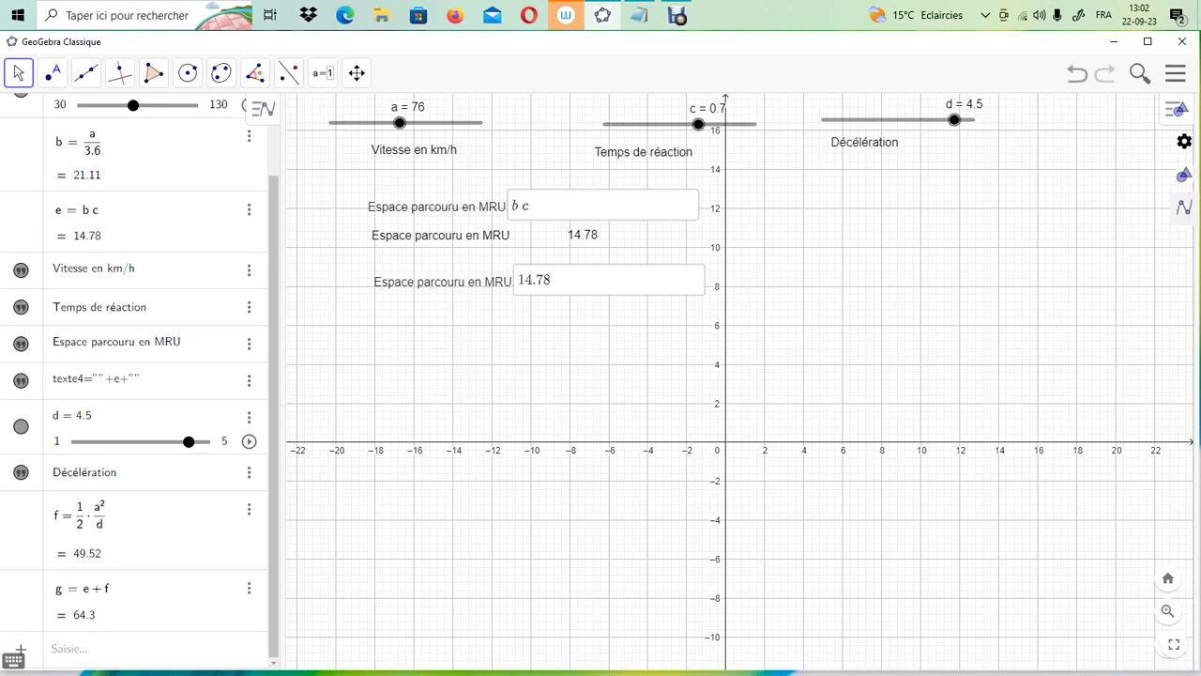
key("Return")
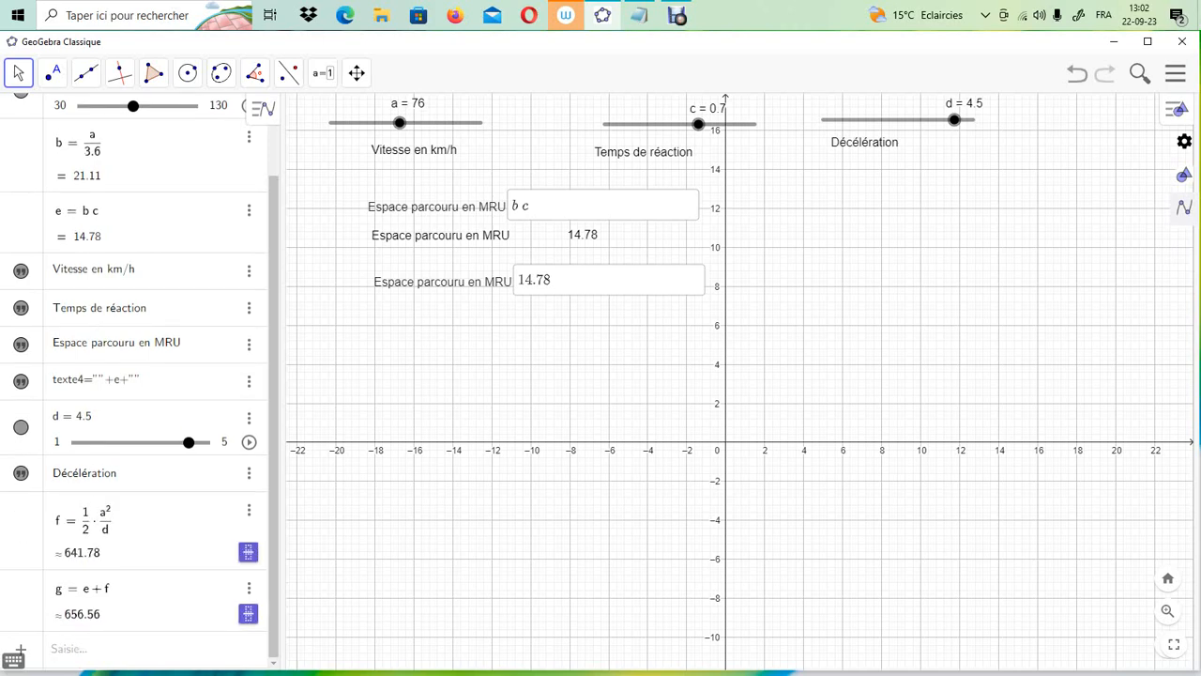
Restore b as the squared variable in the formula for f.
left_click(105, 515)
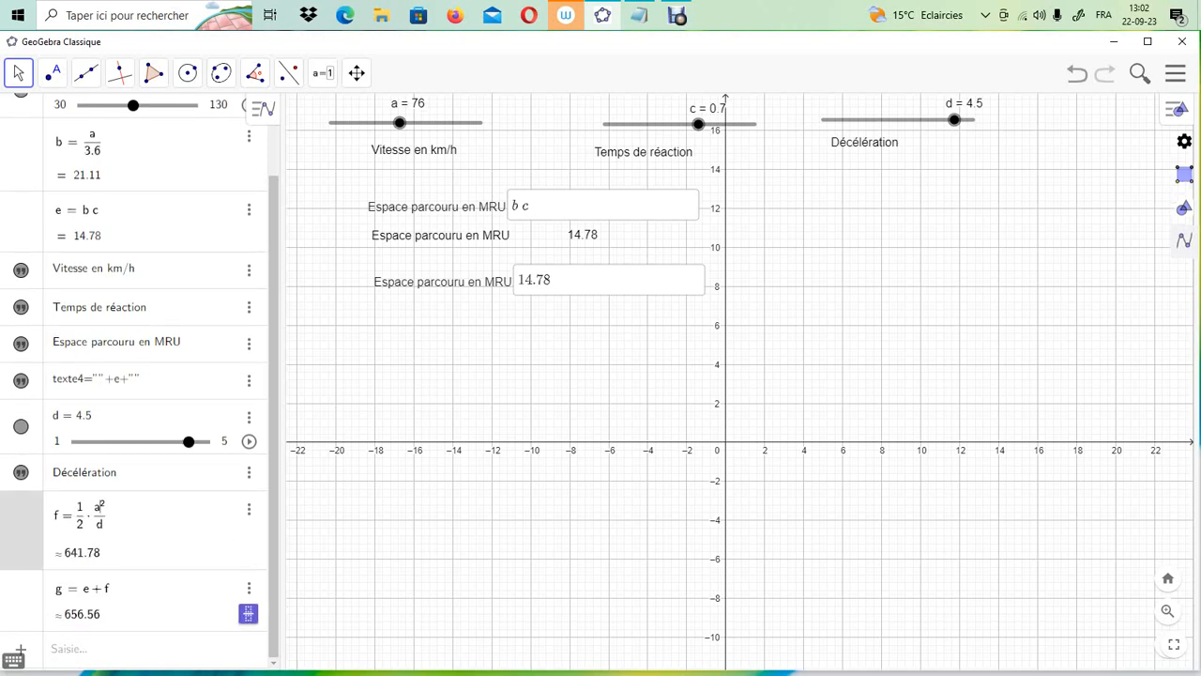
key("BackSpace")
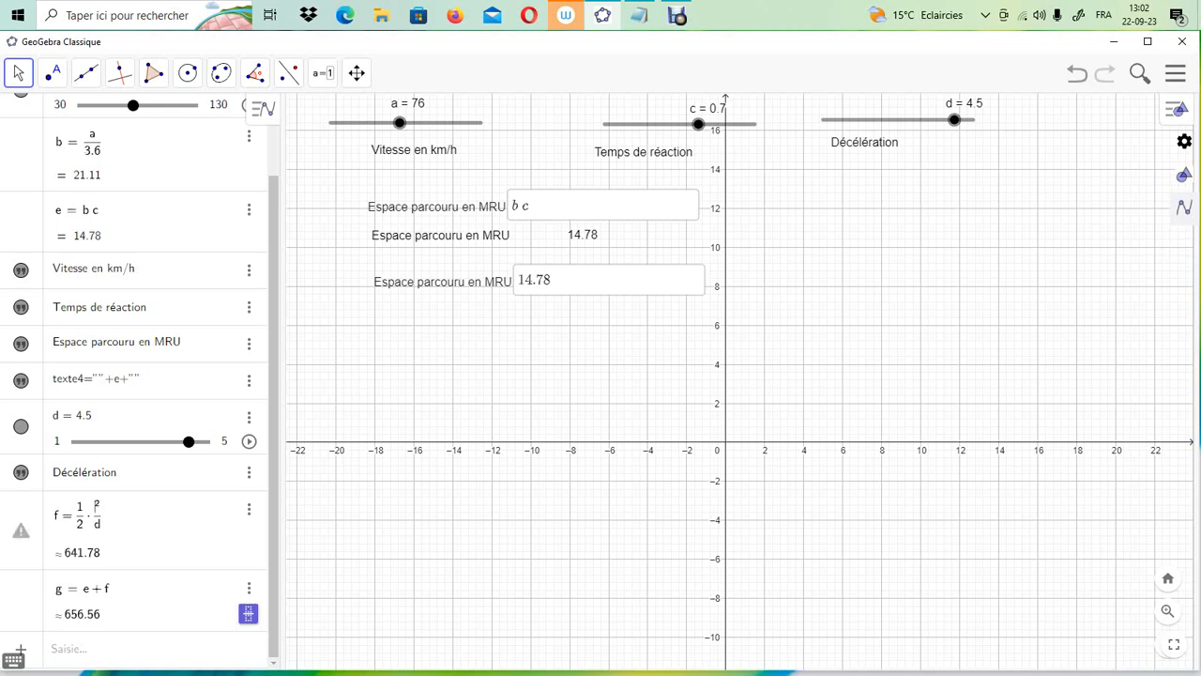
type("b")
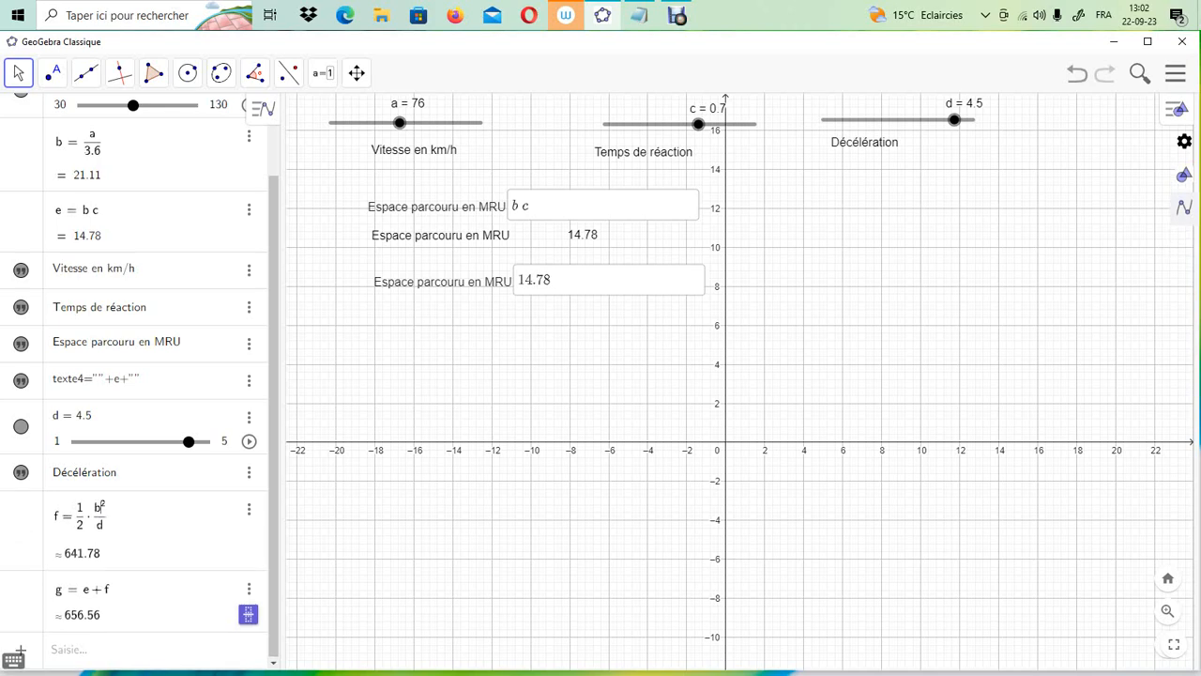
key("Return")
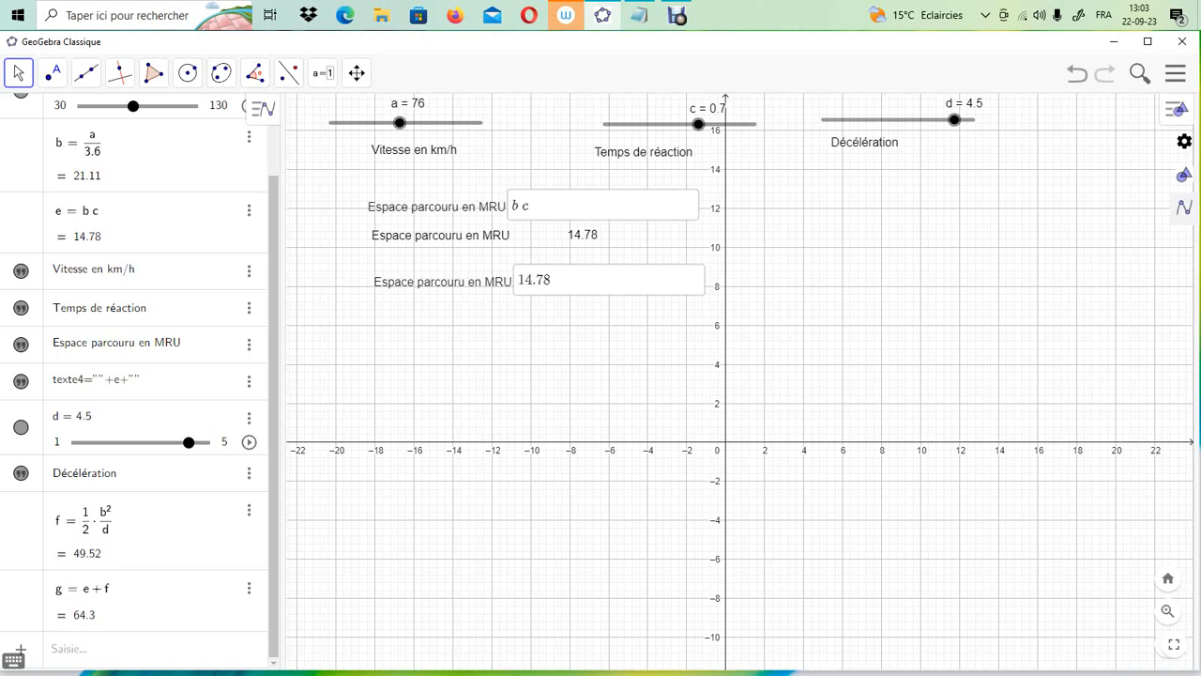
left_click(75, 649)
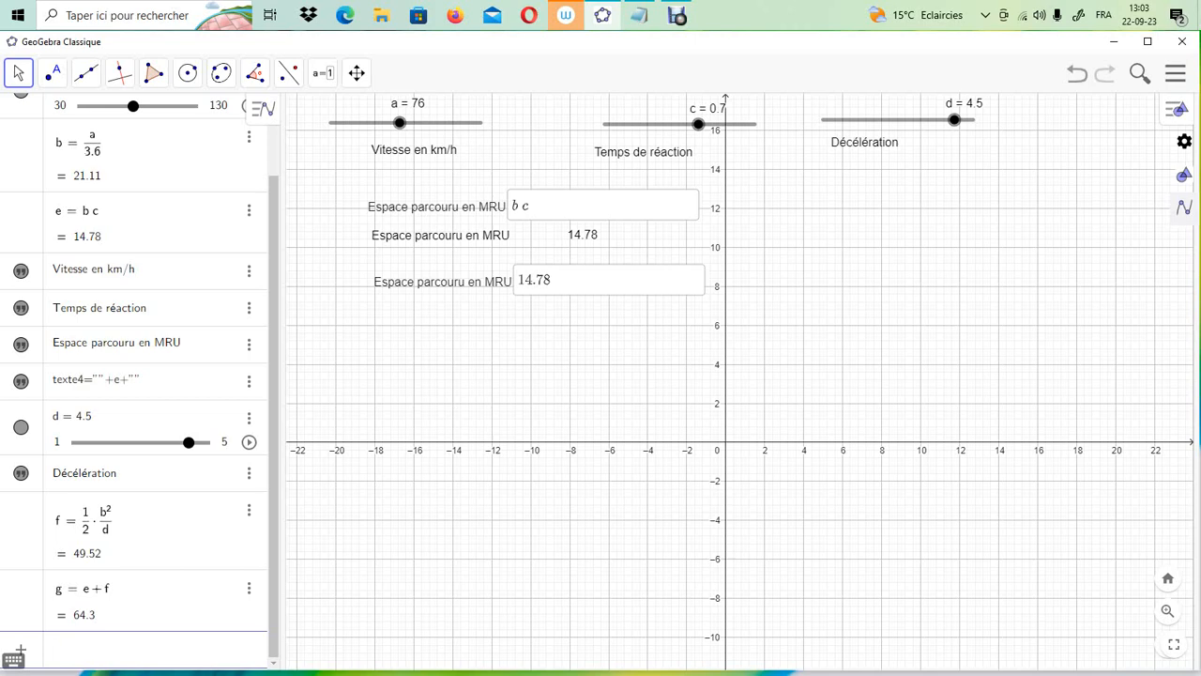
Test the calculated distances by moving the speed slider a to 72 and on to 36.
left_click_drag(399, 123, 394, 122)
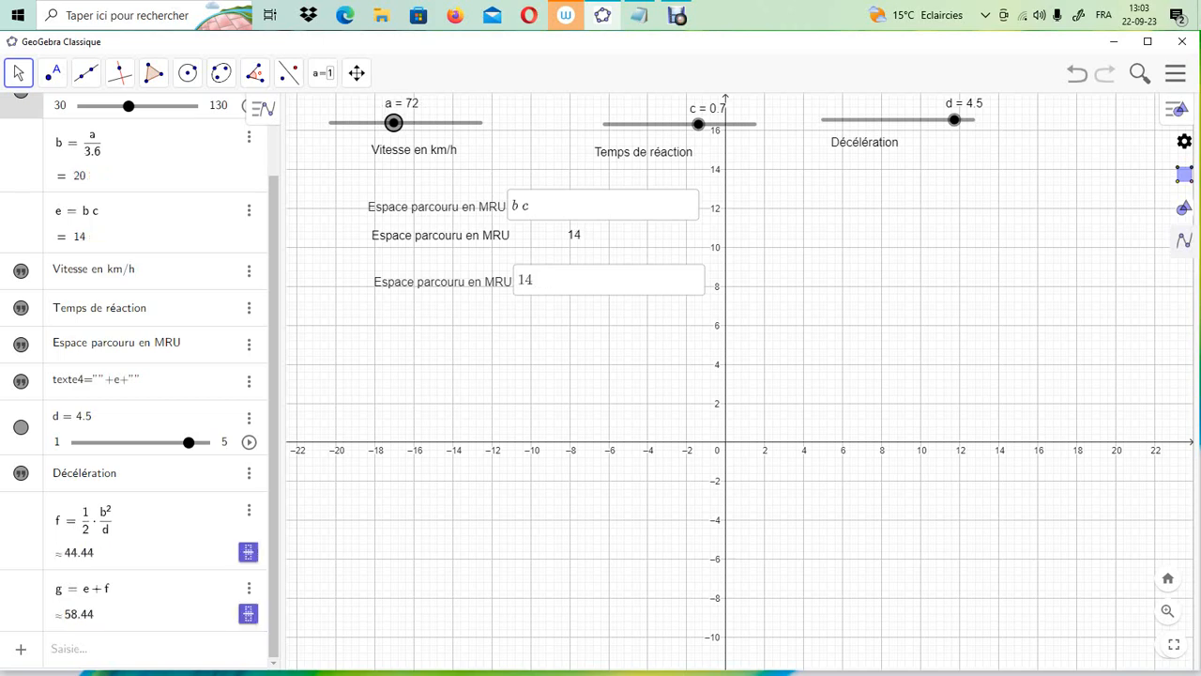
left_click(141, 649)
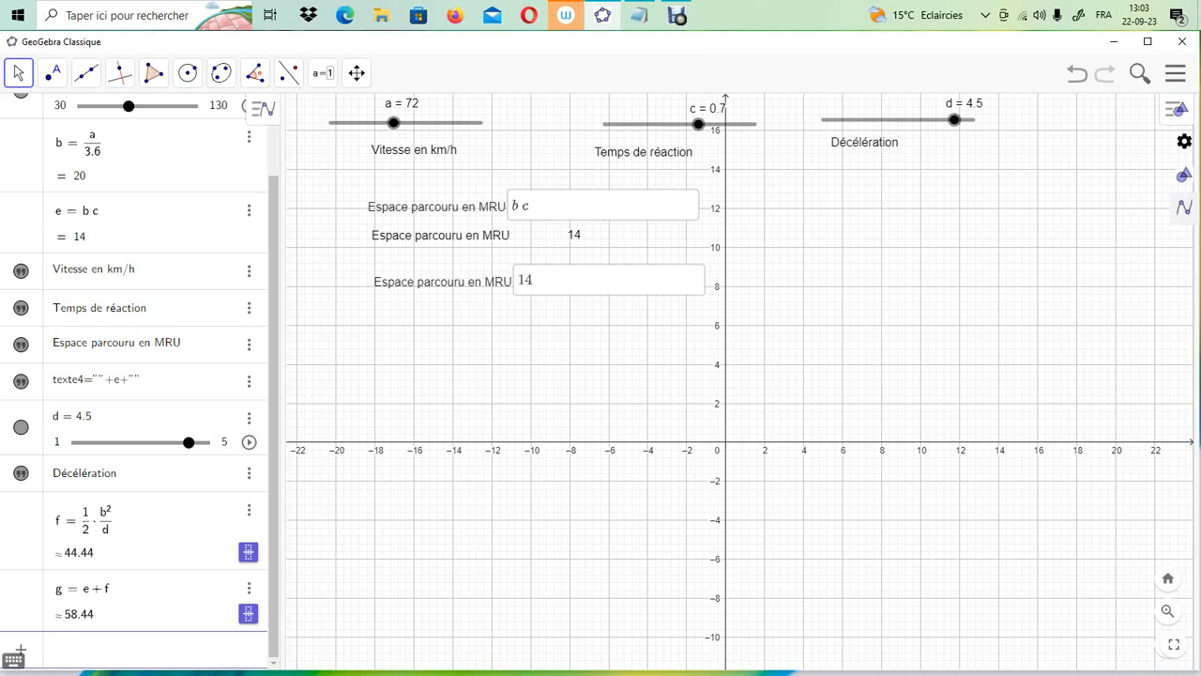
left_click_drag(393, 123, 339, 123)
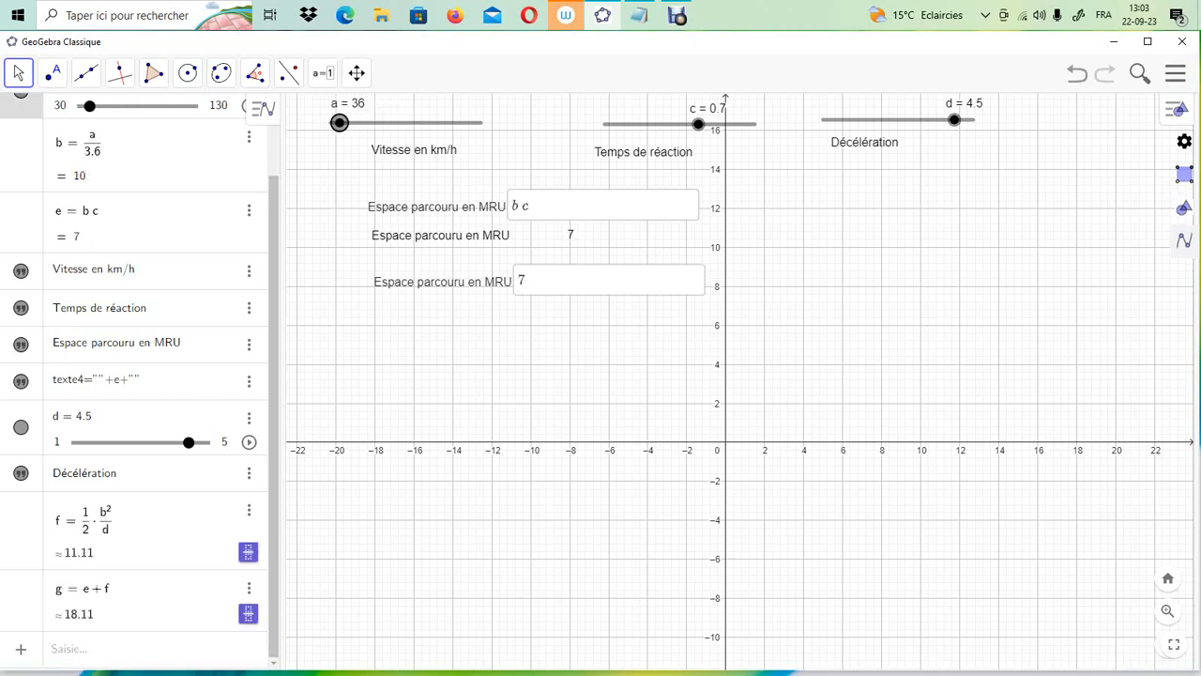
left_click(84, 648)
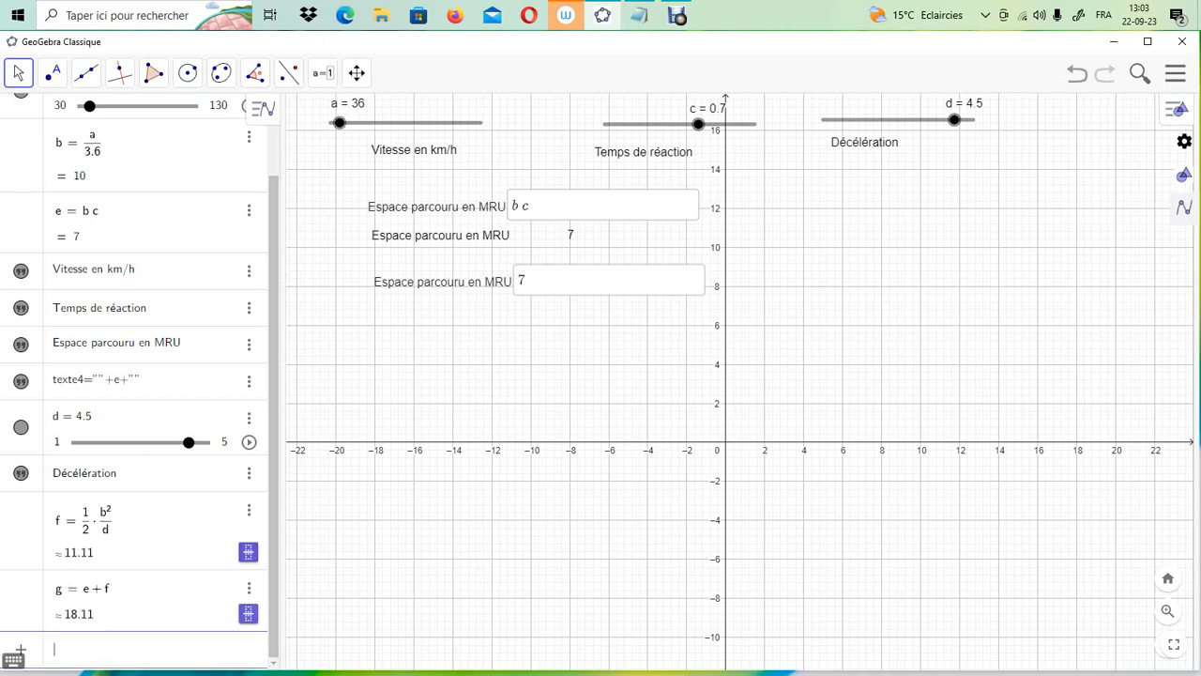
Add an input box captioned "Espace parcouru en MRUD" below the existing input boxes, linked to object f.
left_click(323, 72)
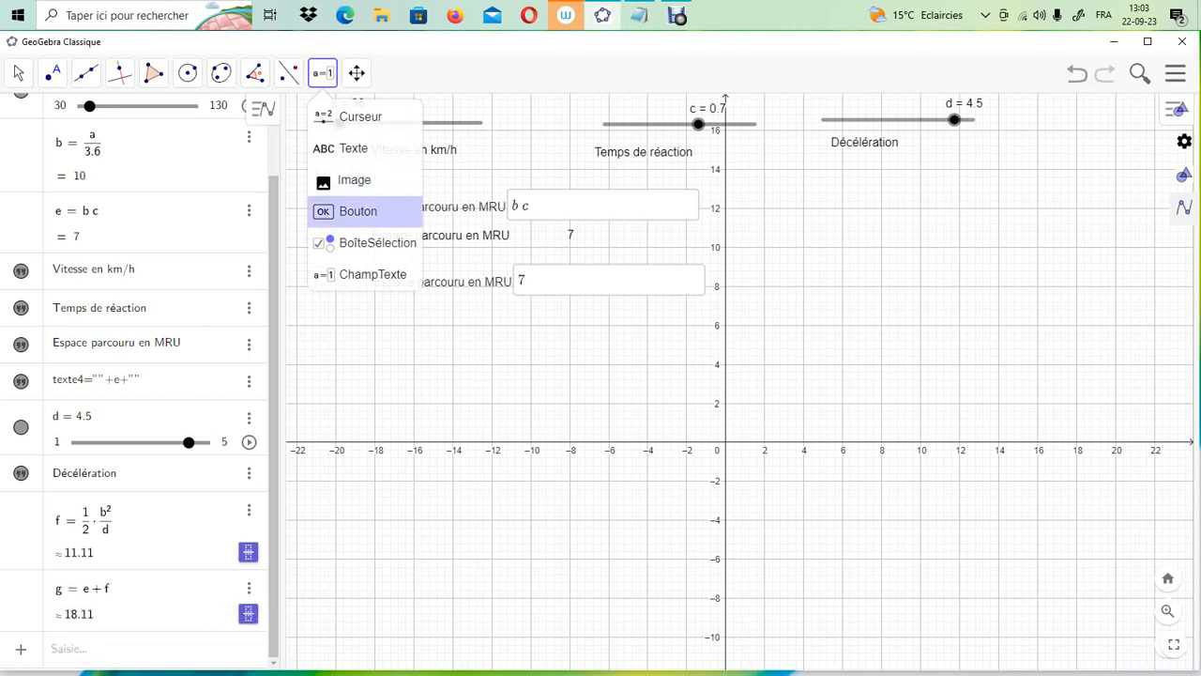
left_click(372, 274)
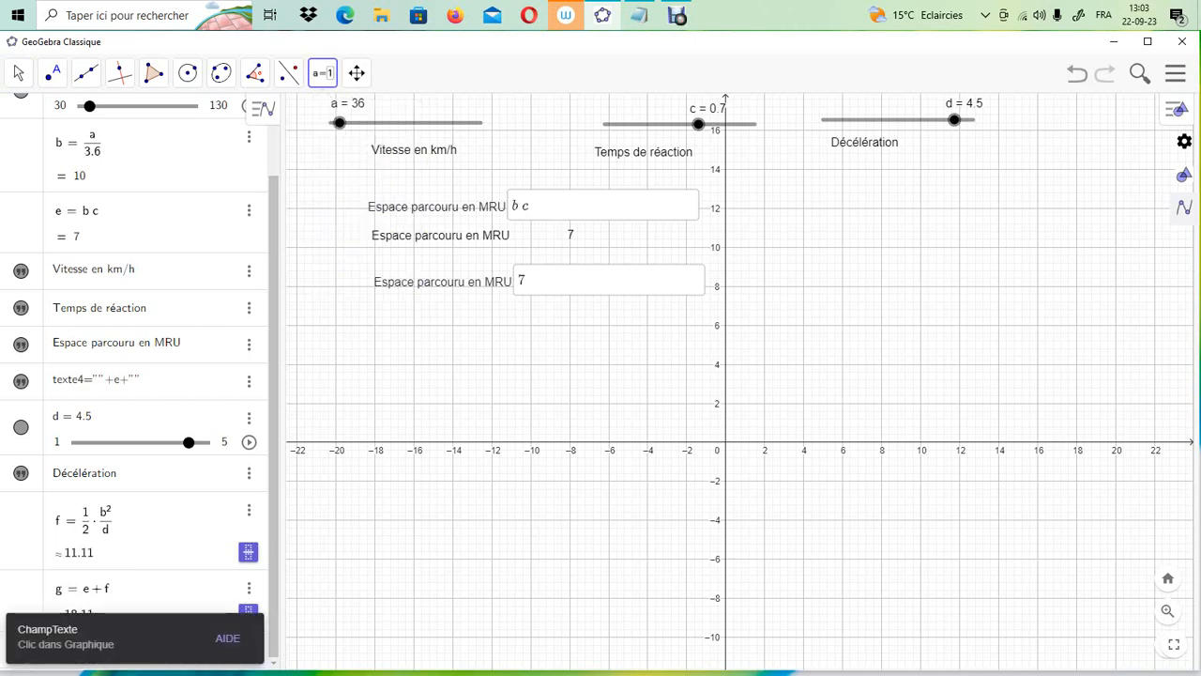
left_click(413, 347)
left_click(582, 345)
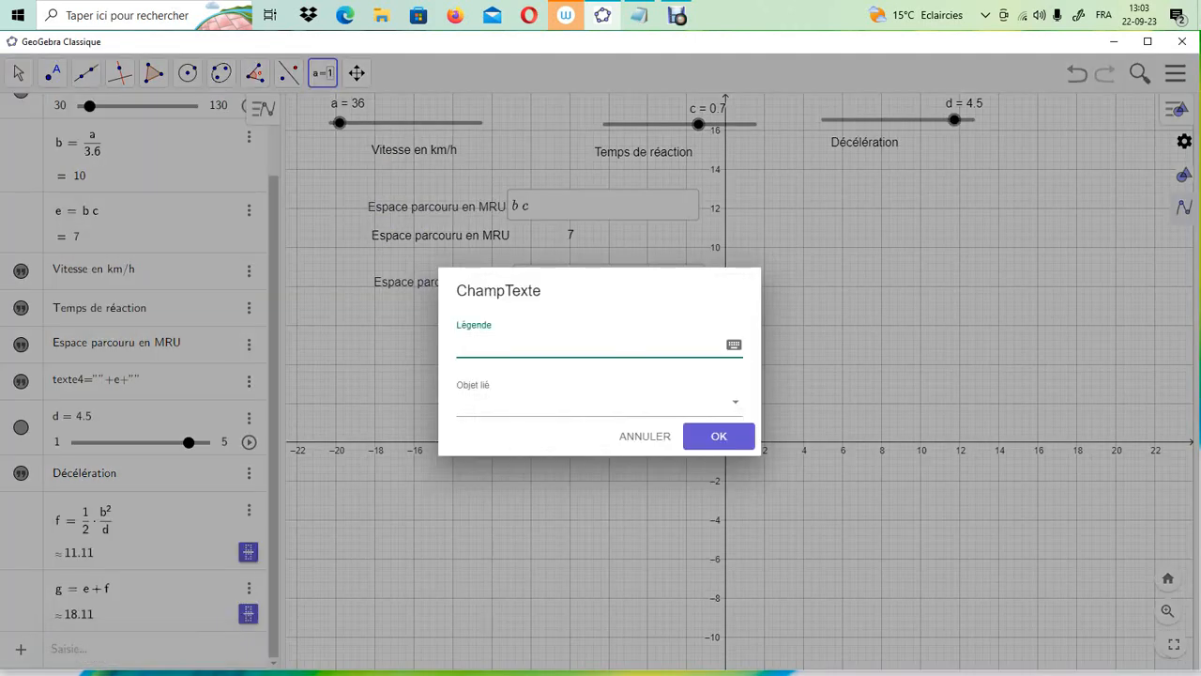
type("Espace parcouru en MRUD")
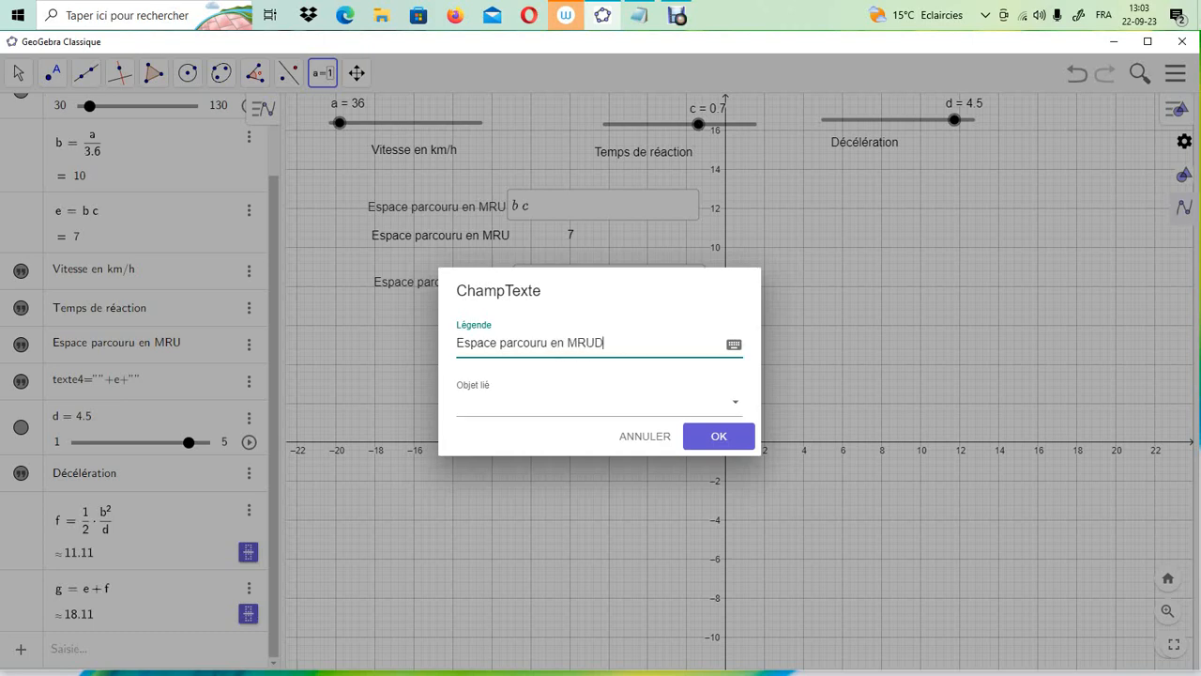
left_click(601, 402)
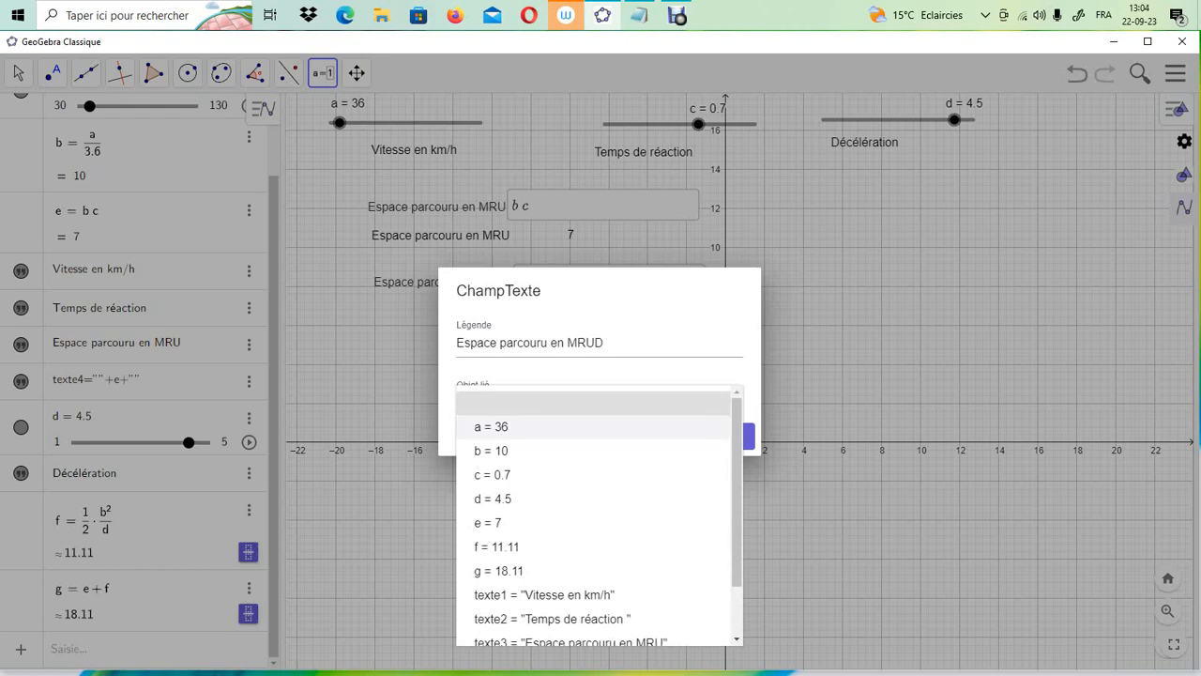
scroll(598, 516, "down", 2)
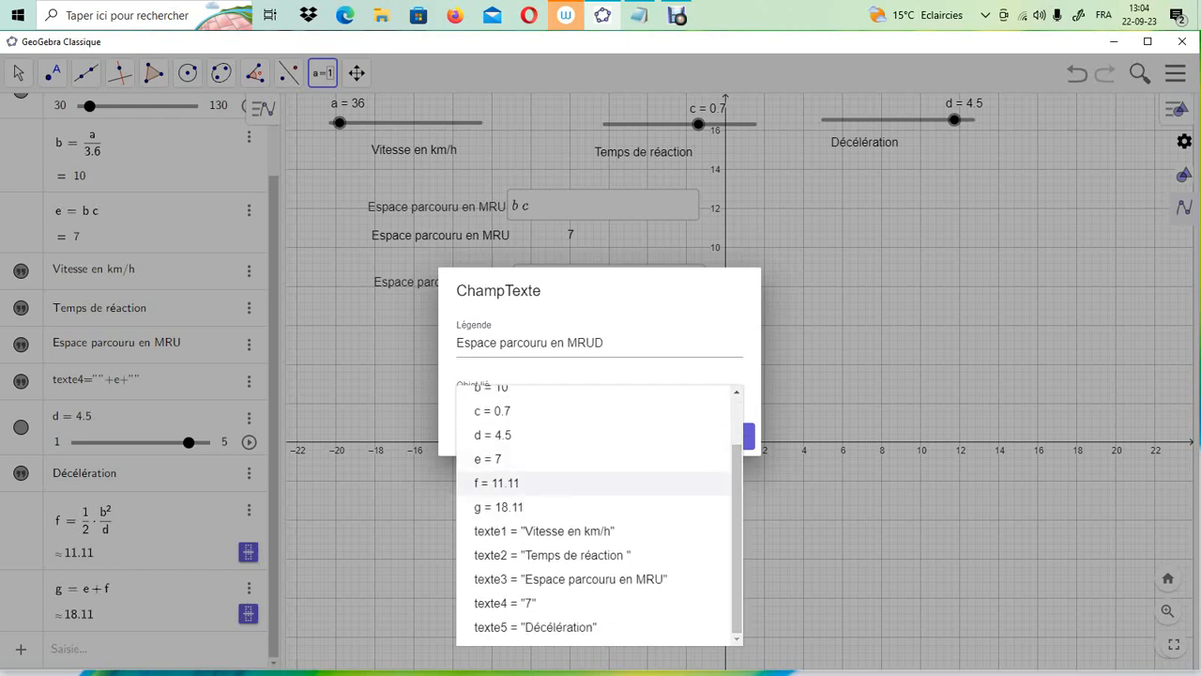
left_click(525, 482)
left_click(718, 435)
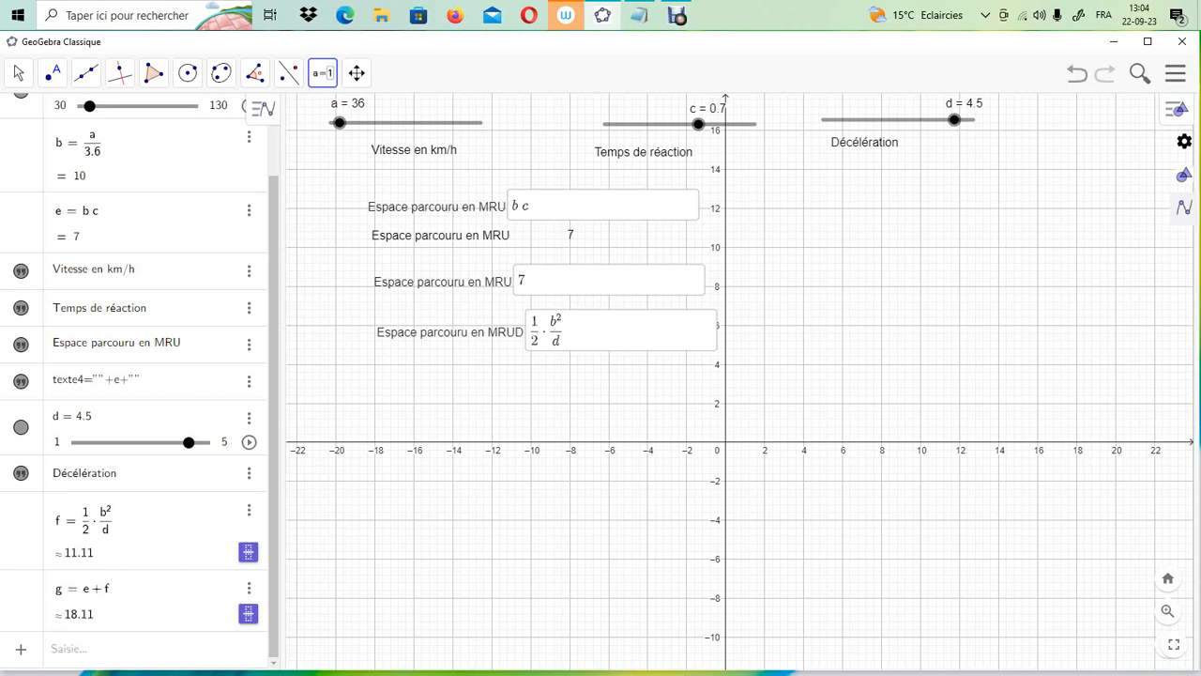
Add the text label "Espace parcouru en MRUD" just below the input box showing the MRUD formula.
left_click(322, 72)
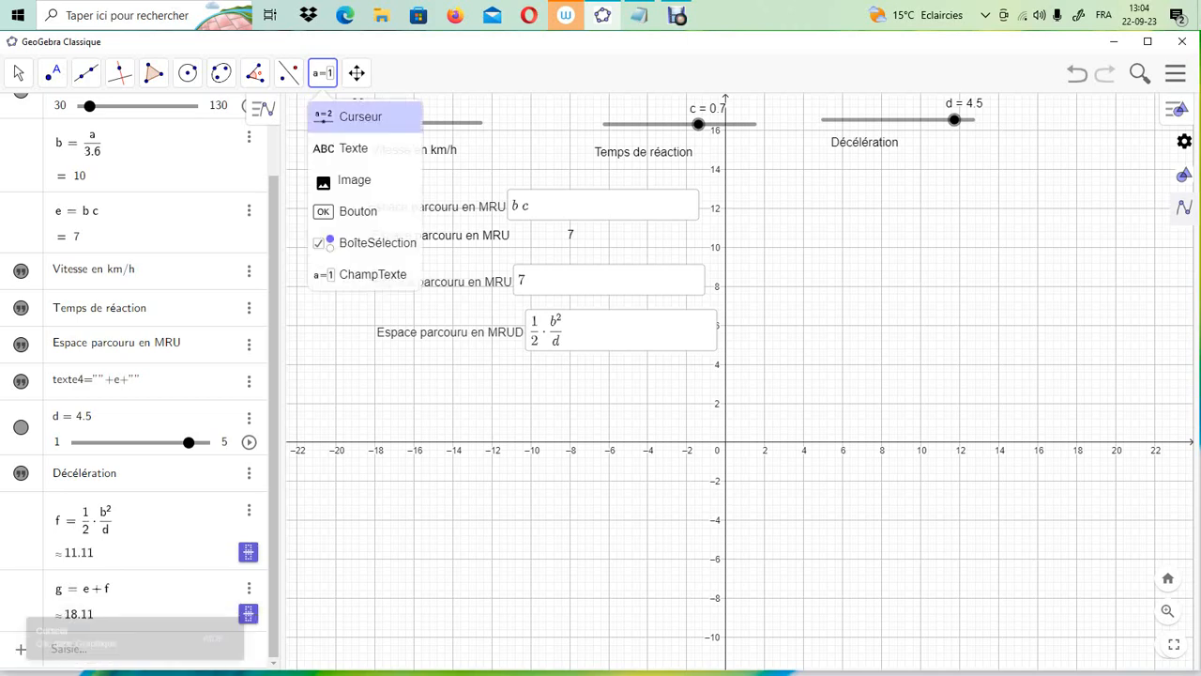
left_click(348, 148)
left_click(387, 379)
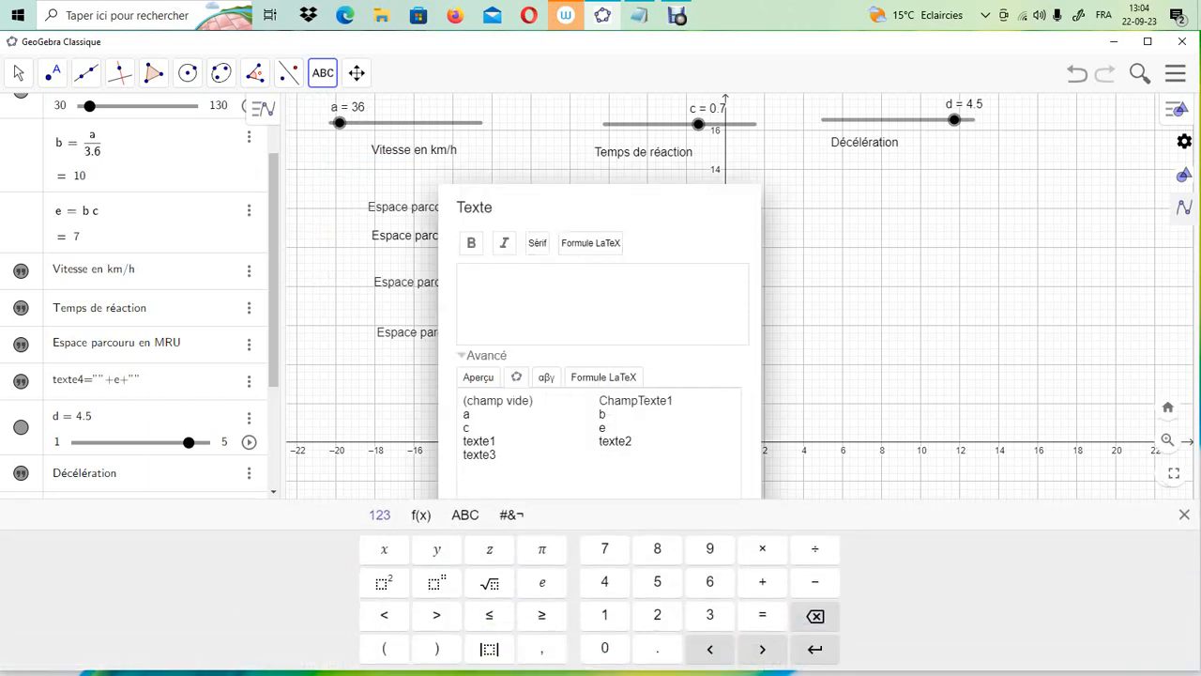
left_click(563, 299)
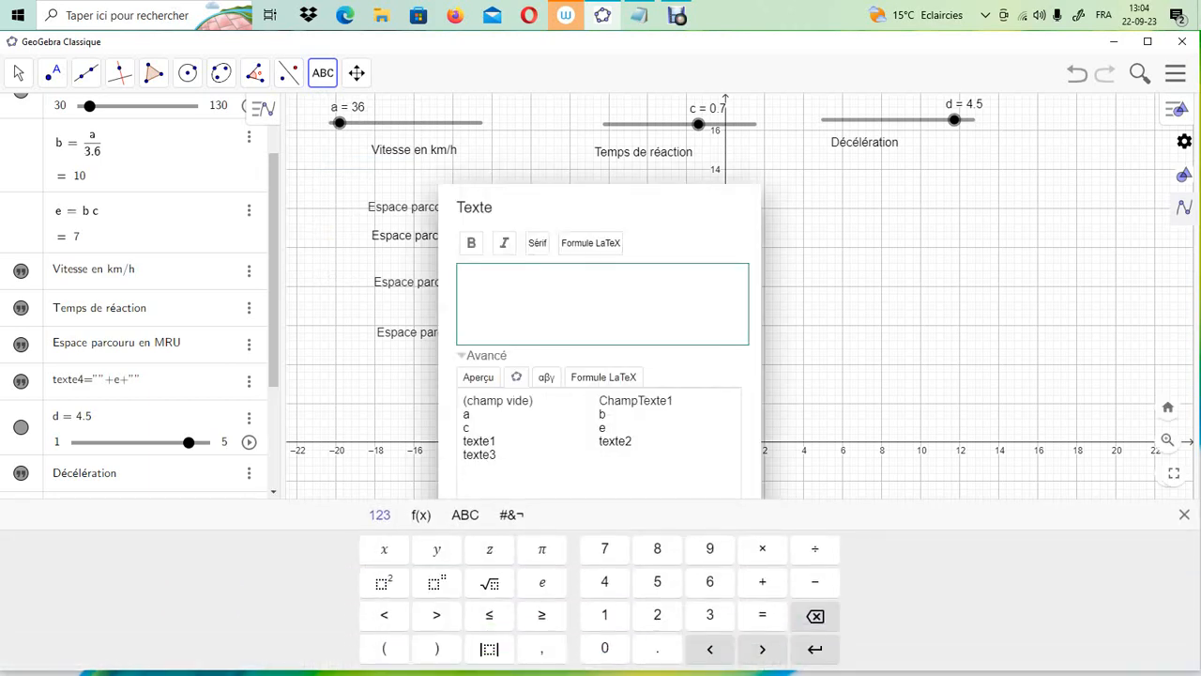
type("Espace parcouru e,")
key("BackSpace")
key("BackSpace")
type("n MRUD")
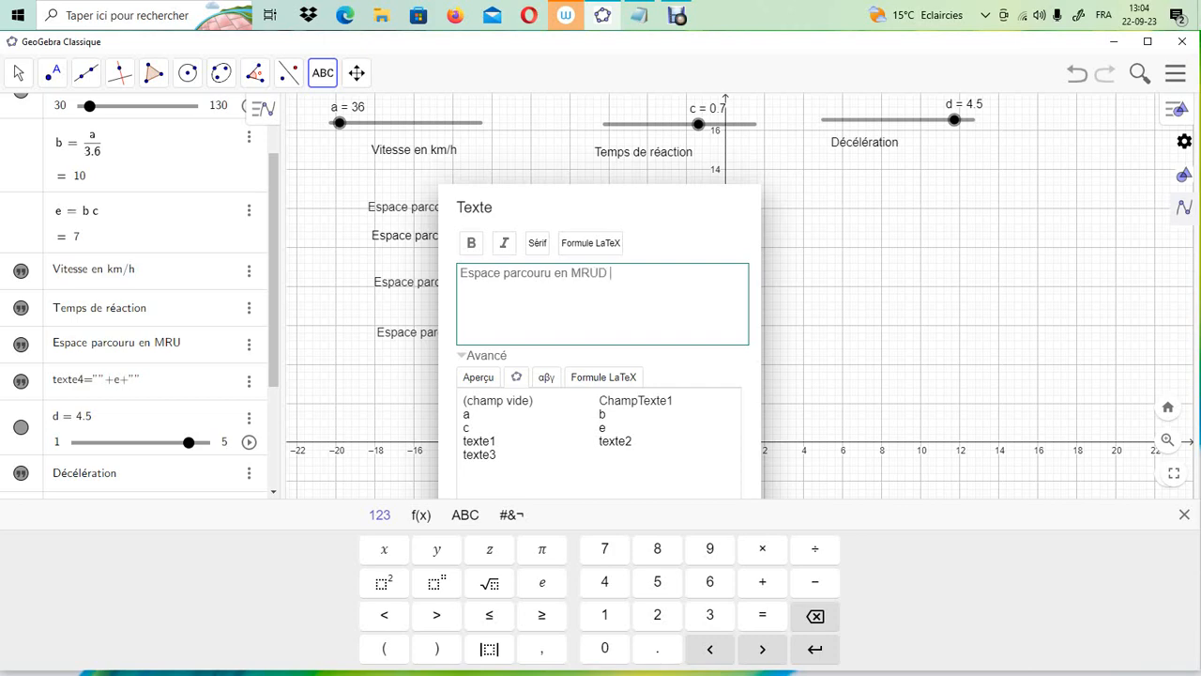
left_click(1184, 514)
left_click(719, 519)
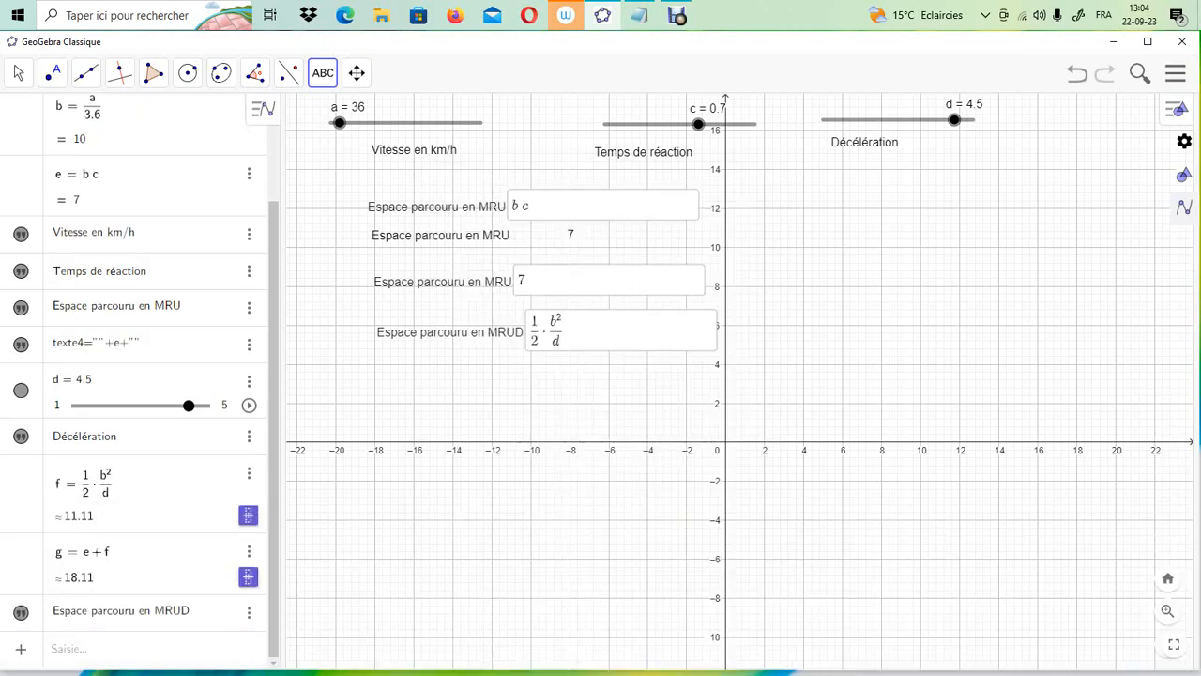
Add a dynamic text showing the value of object f beside the new "Espace parcouru en MRUD" label.
left_click(323, 73)
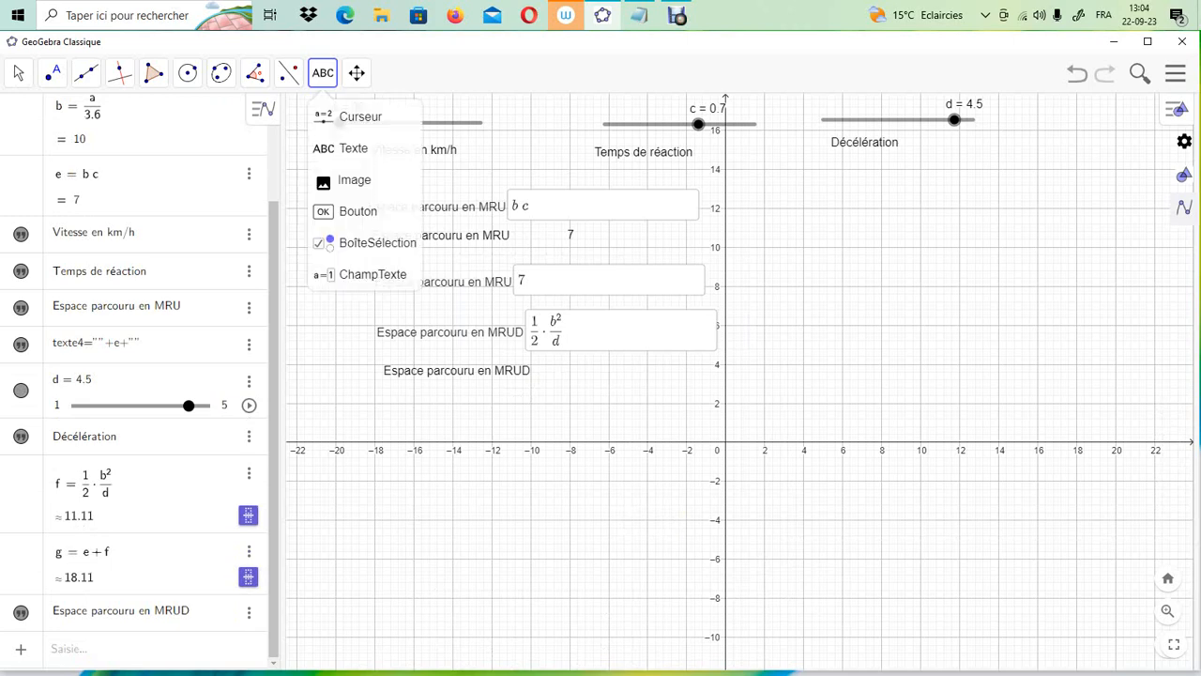
left_click(355, 147)
left_click(571, 371)
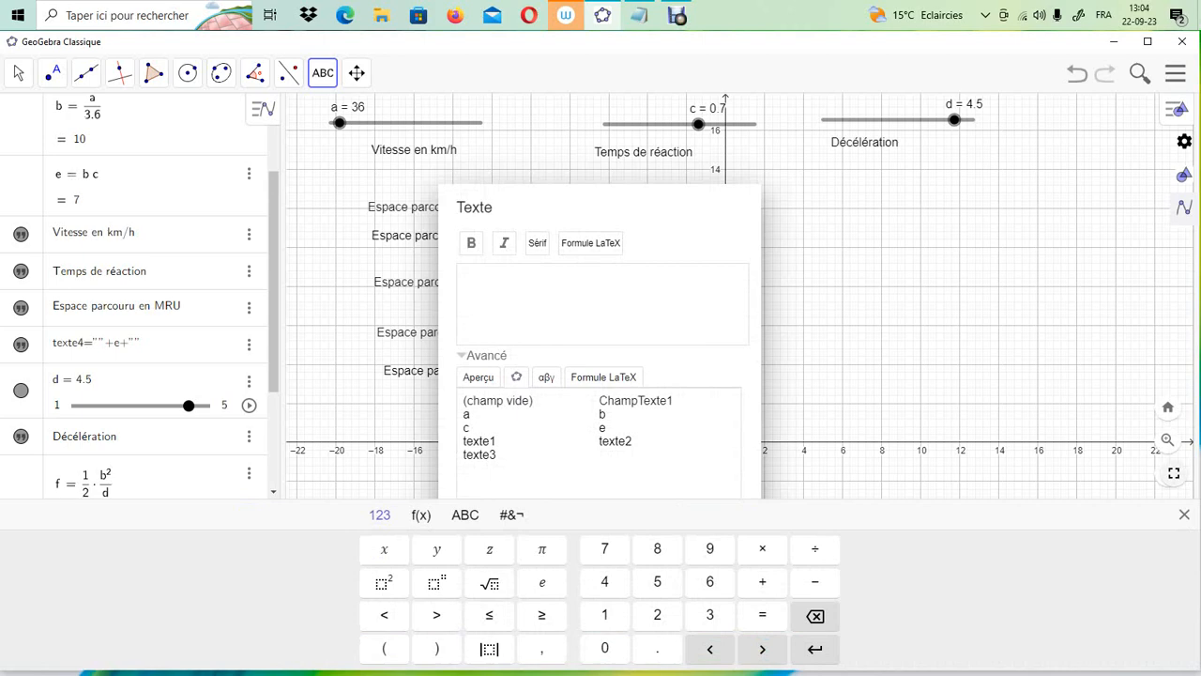
left_click(1184, 514)
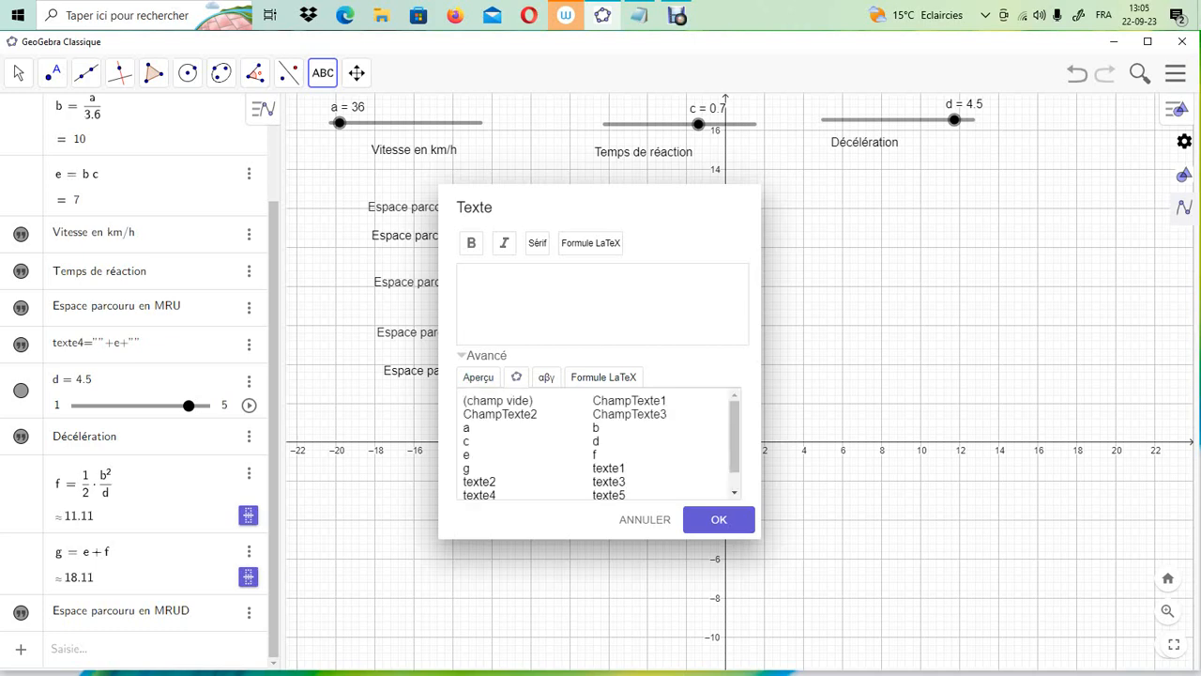
left_click(595, 456)
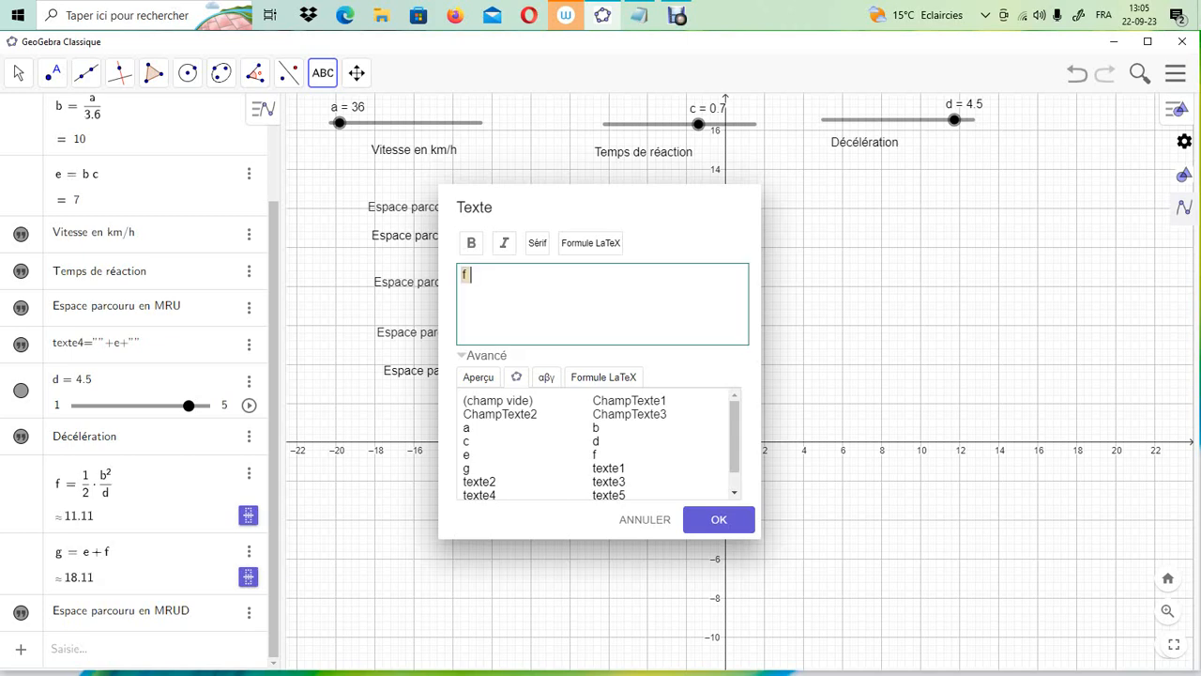
left_click(719, 520)
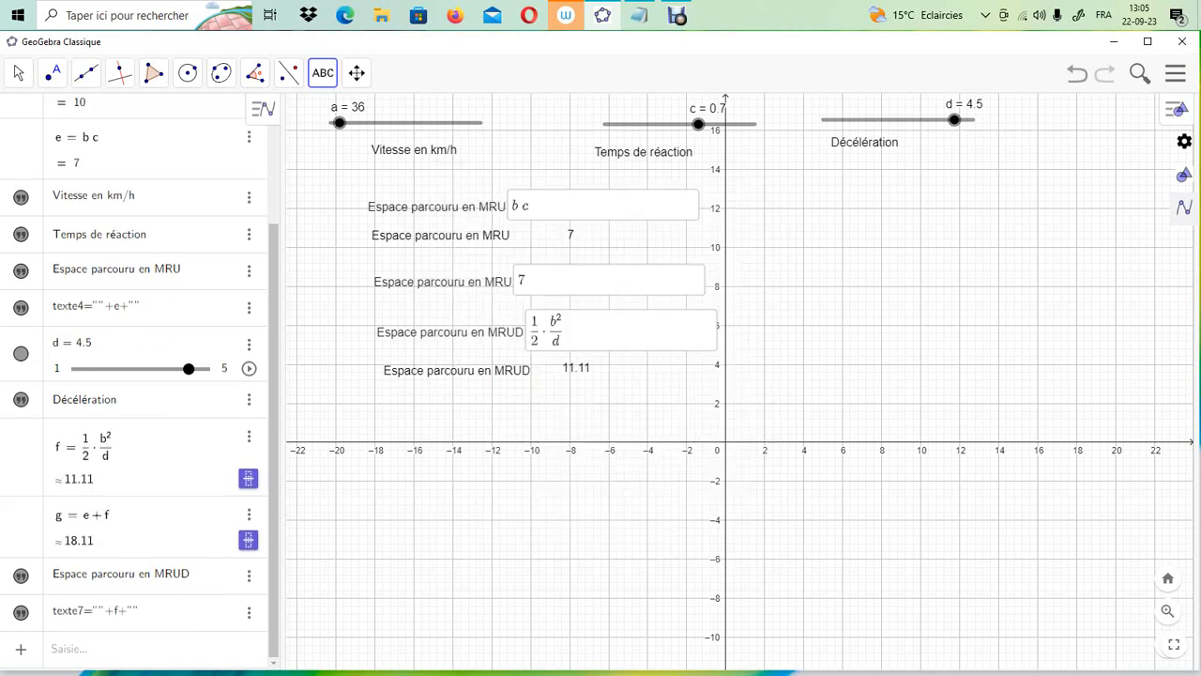
Add an input box captioned "Espace parcouru en MRUD" below that label, linked to the dynamic text texte7.
left_click(323, 72)
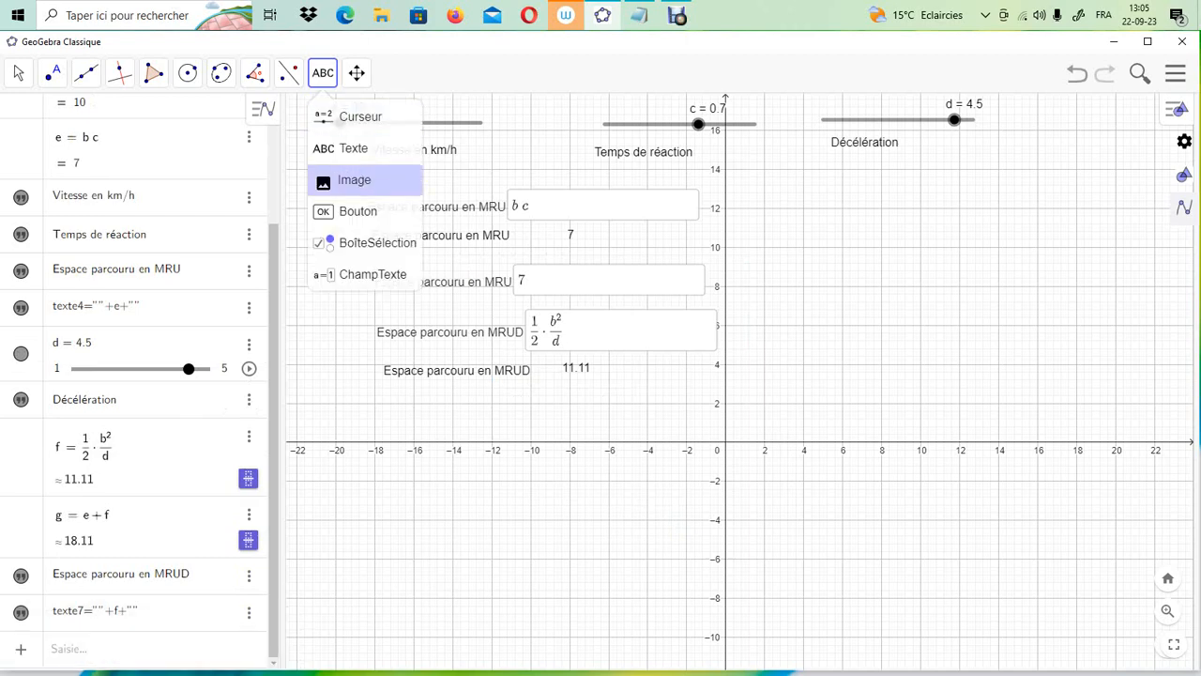
left_click(372, 274)
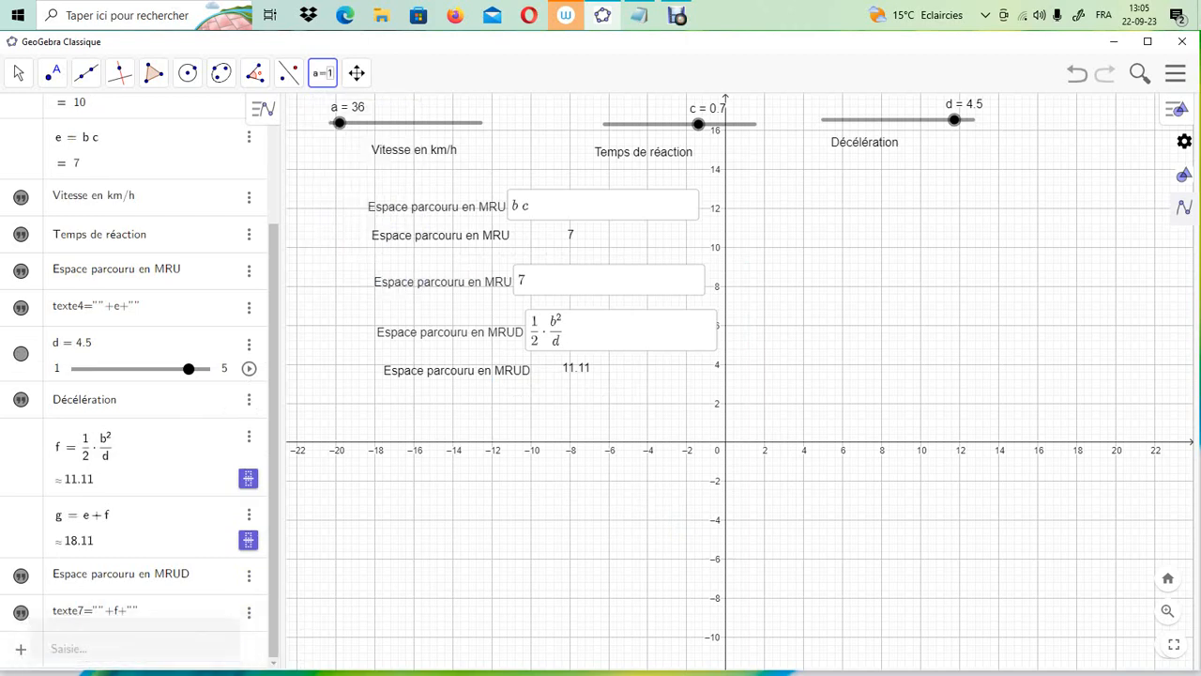
left_click(394, 409)
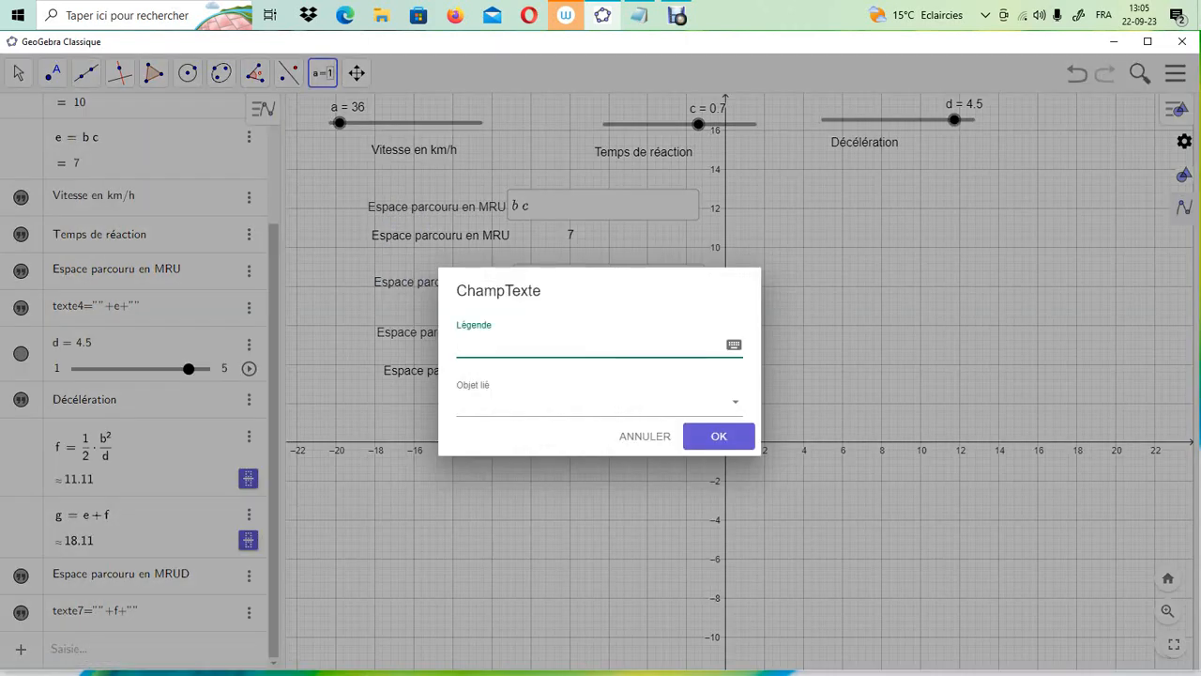
type("Espace parcouru en MRUD")
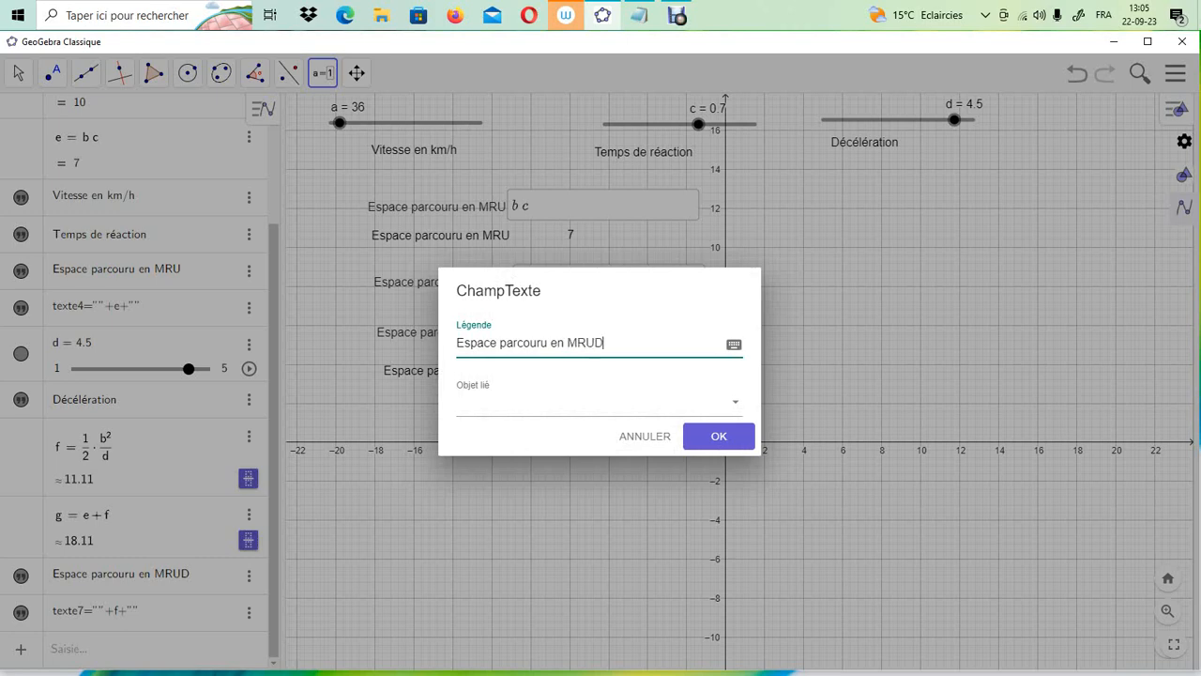
key("Tab")
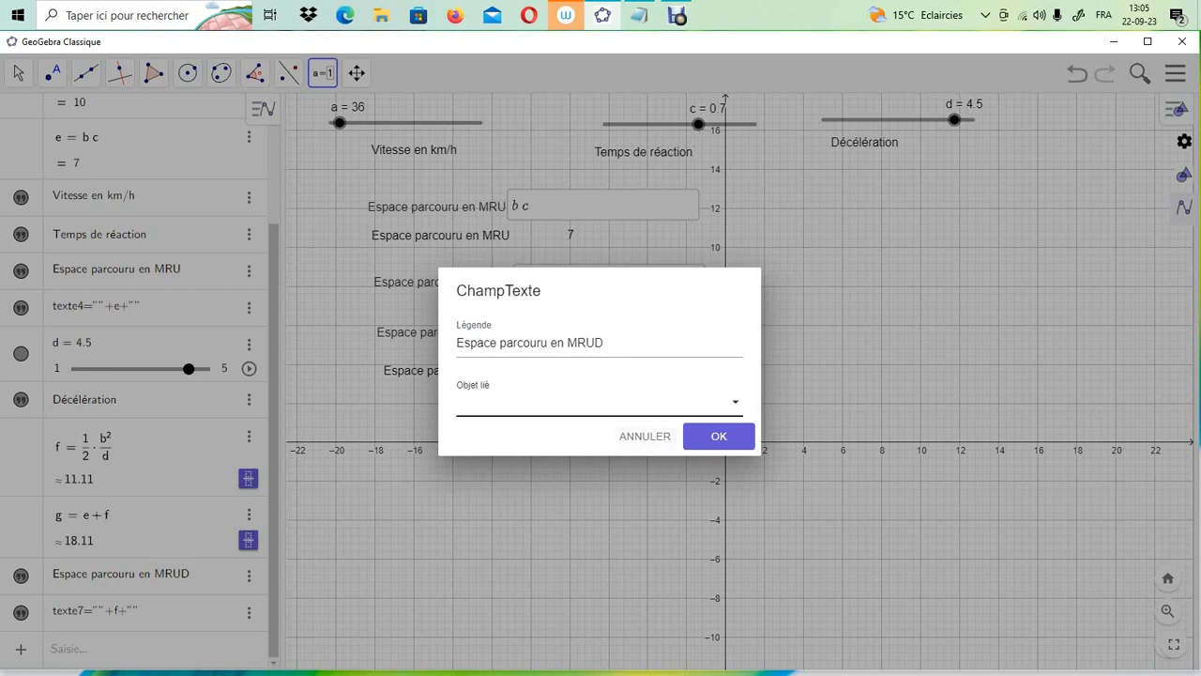
left_click(735, 402)
scroll(599, 516, "down", 3)
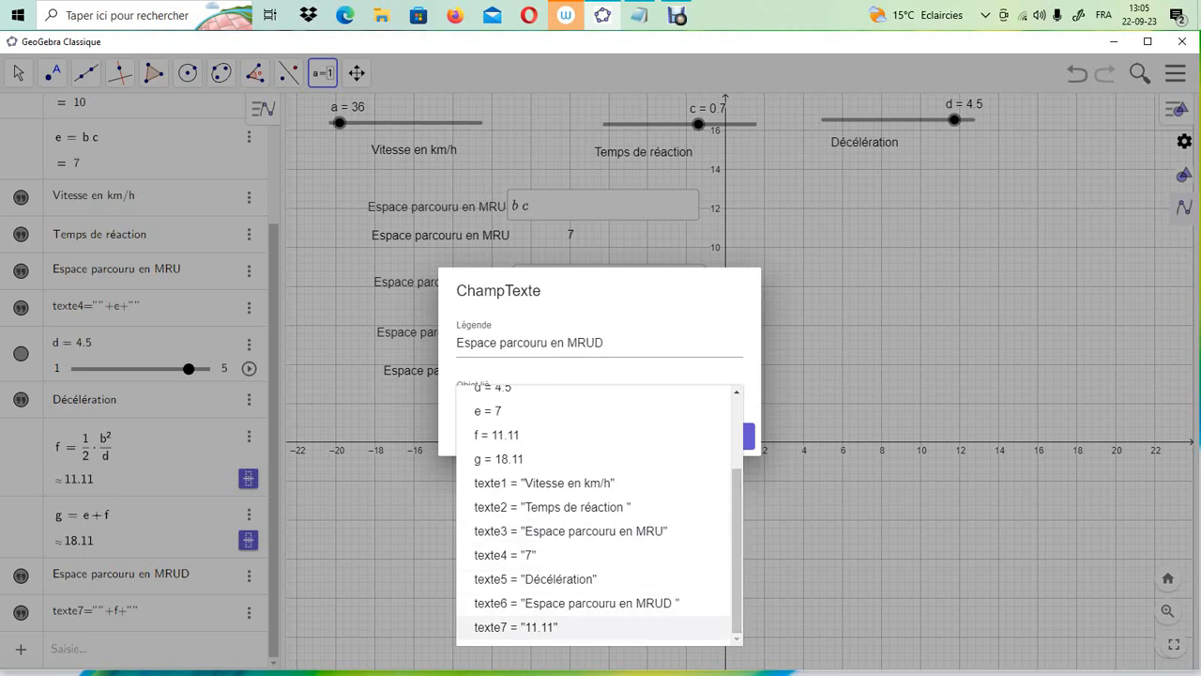
left_click(516, 627)
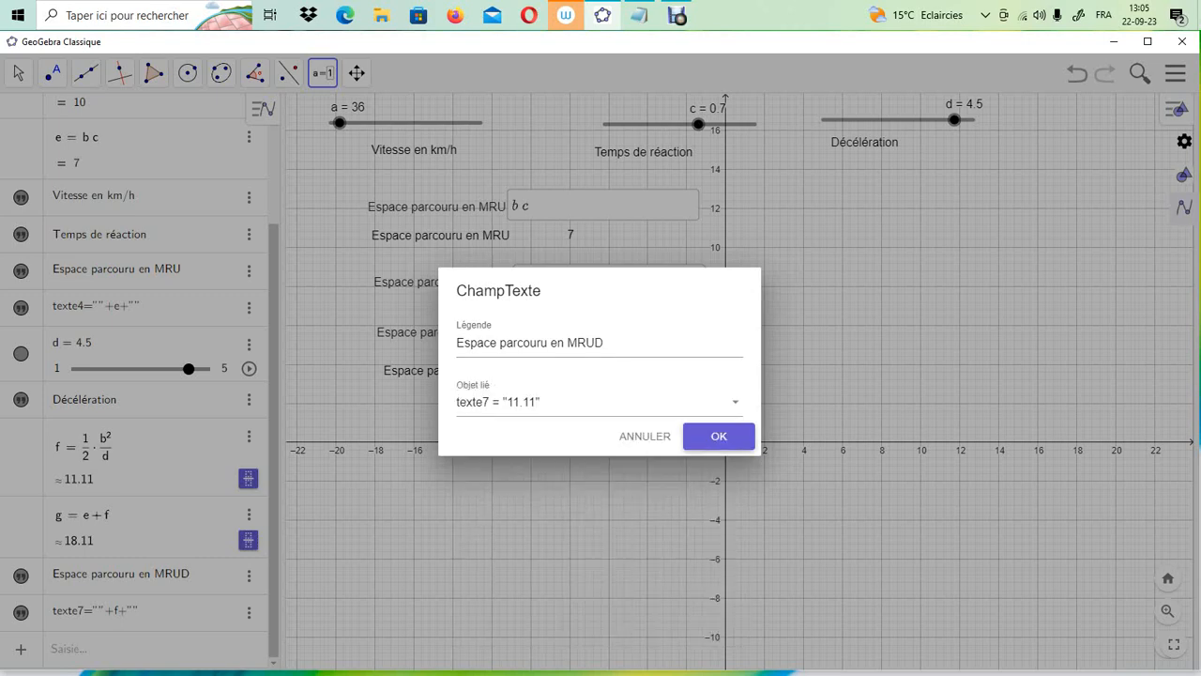
left_click(719, 435)
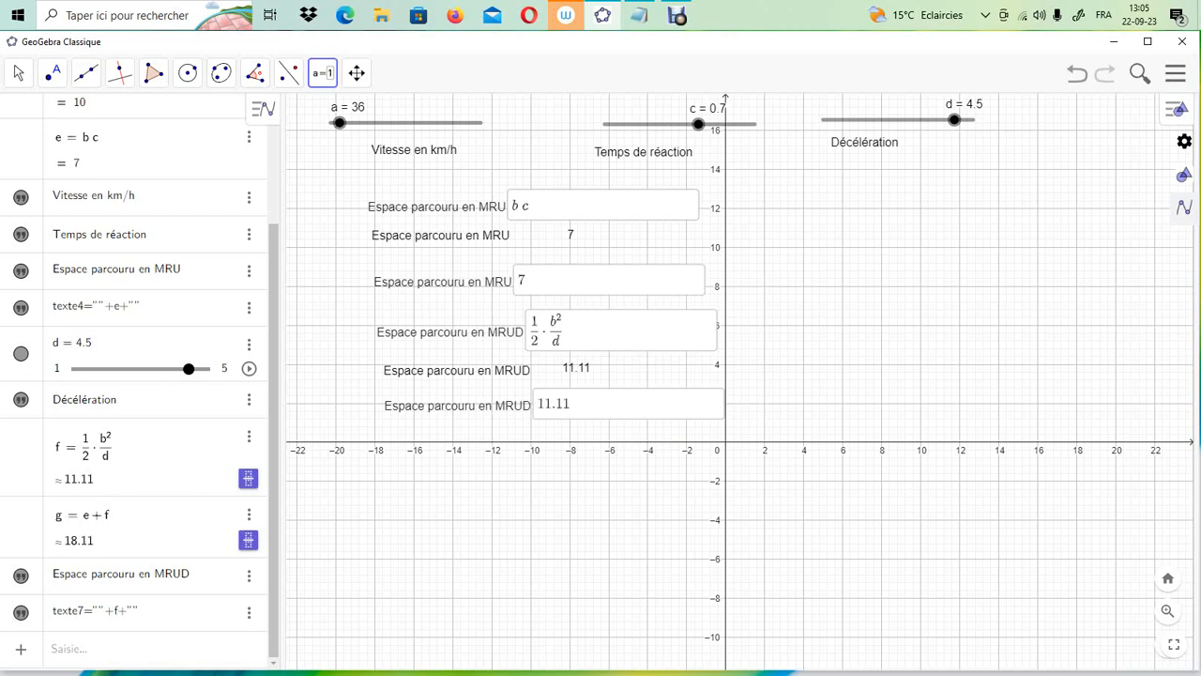
Test the displayed distances by setting speed a to 65, reaction time c to 0.5 and deceleration d to 2.5.
left_click_drag(339, 123, 383, 123)
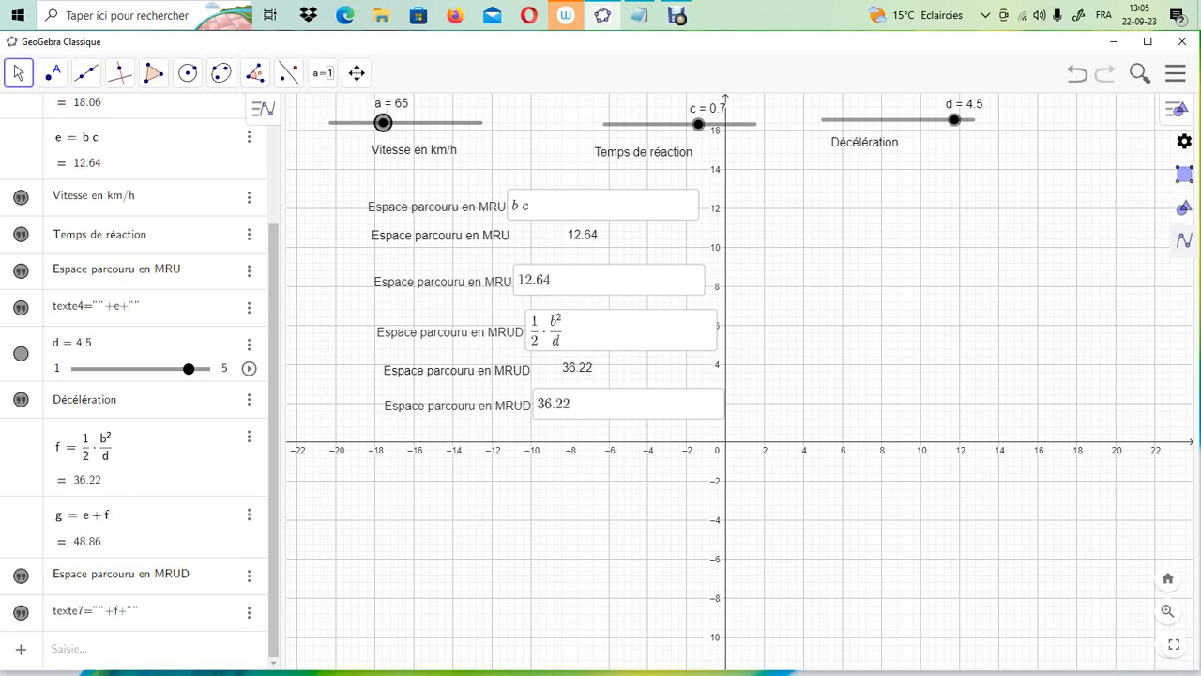
left_click_drag(698, 124, 660, 124)
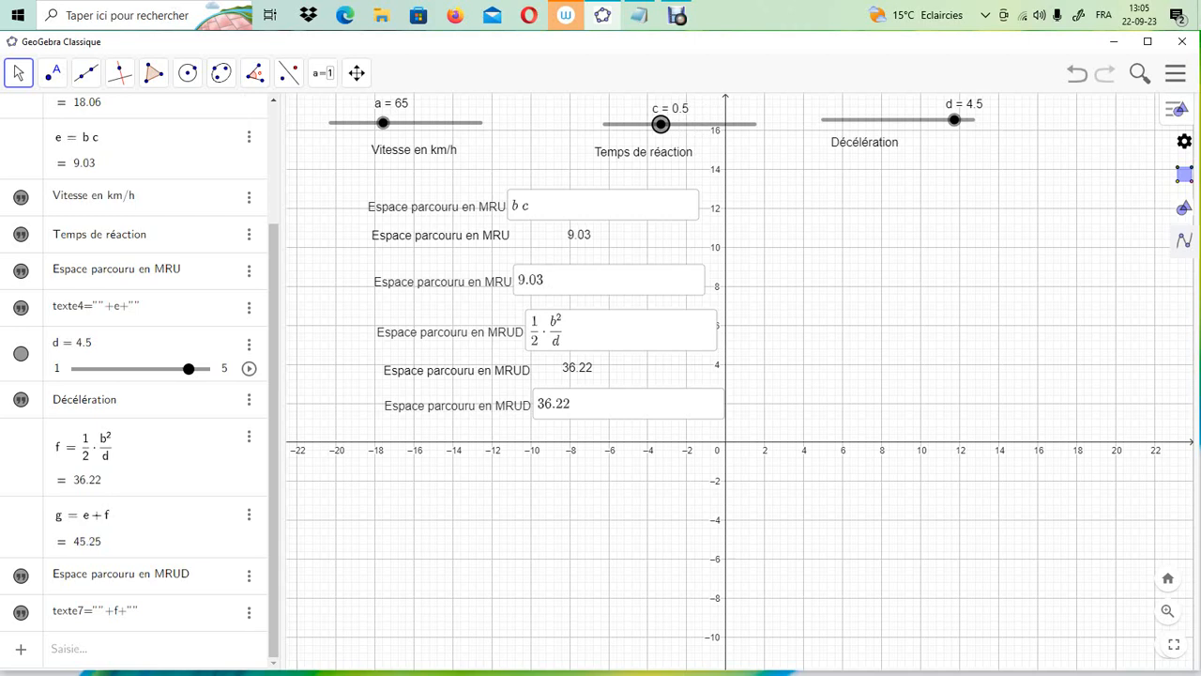
left_click_drag(954, 119, 880, 119)
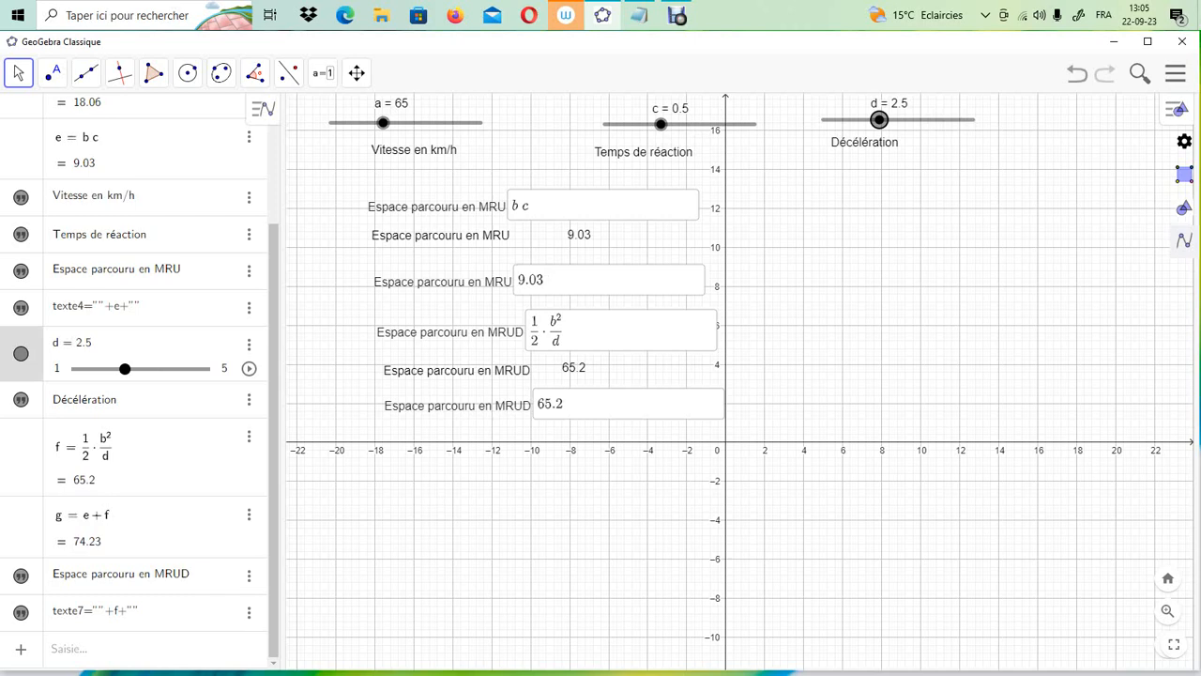
Set the sliders back to speed a = 36, deceleration d = 4.5 and reaction time c = 0.7.
left_click_drag(383, 122, 339, 122)
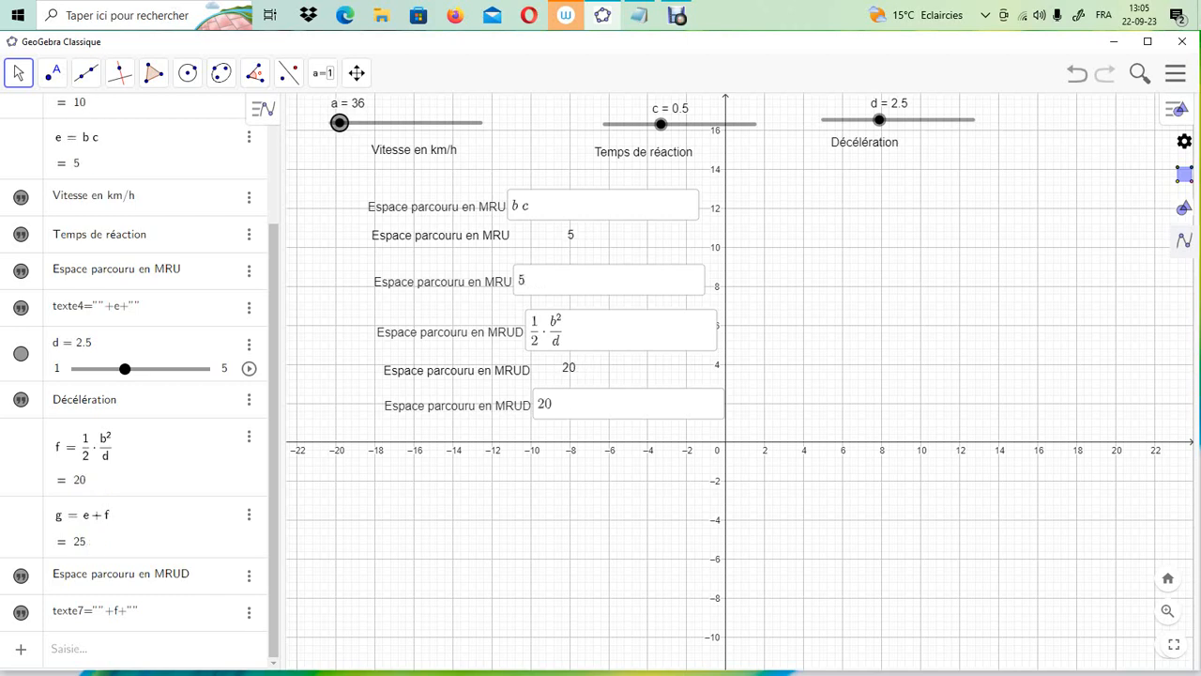
left_click_drag(879, 119, 954, 119)
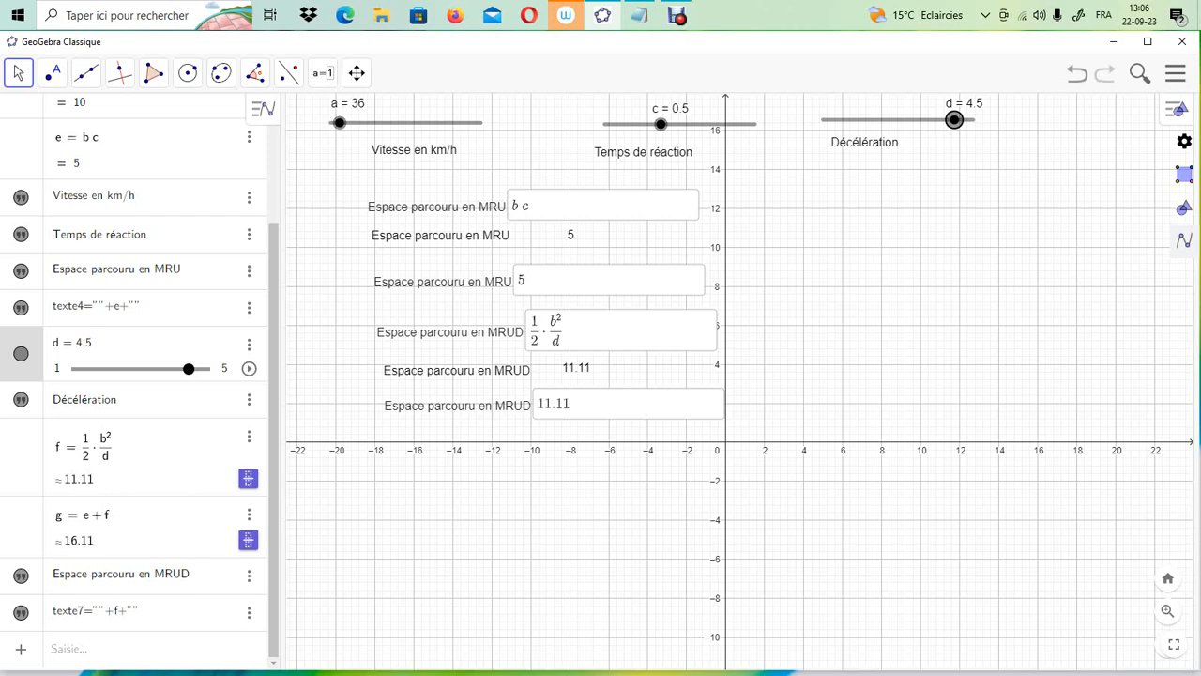
left_click(661, 124)
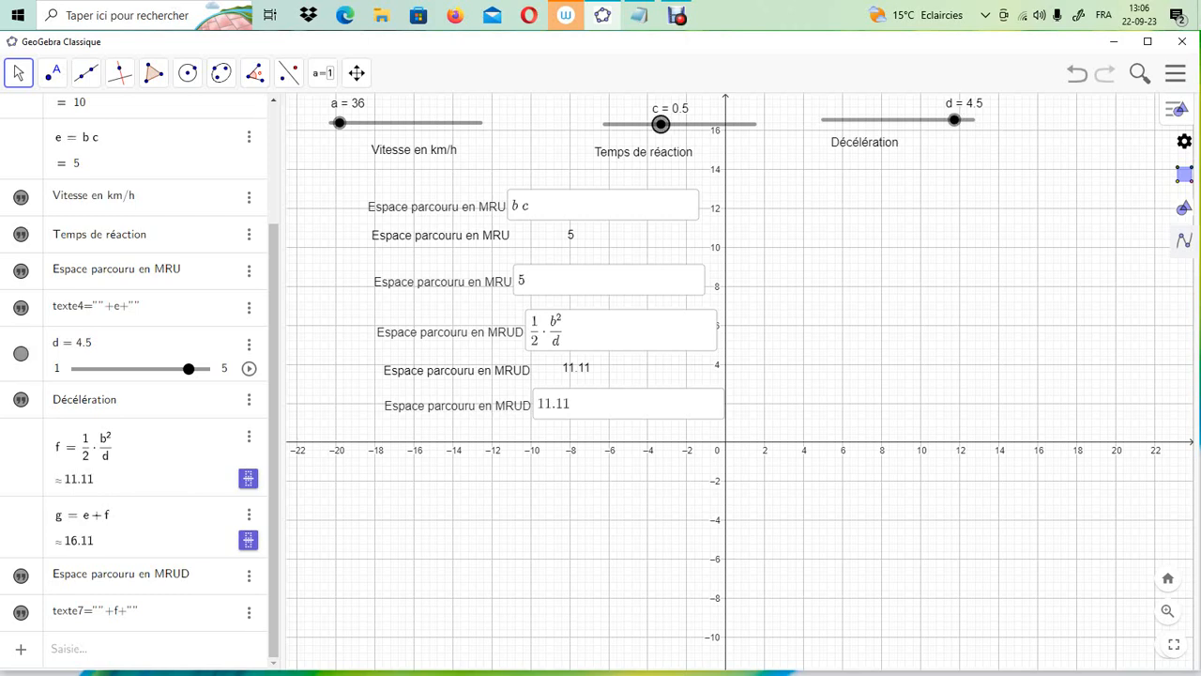
key("Right")
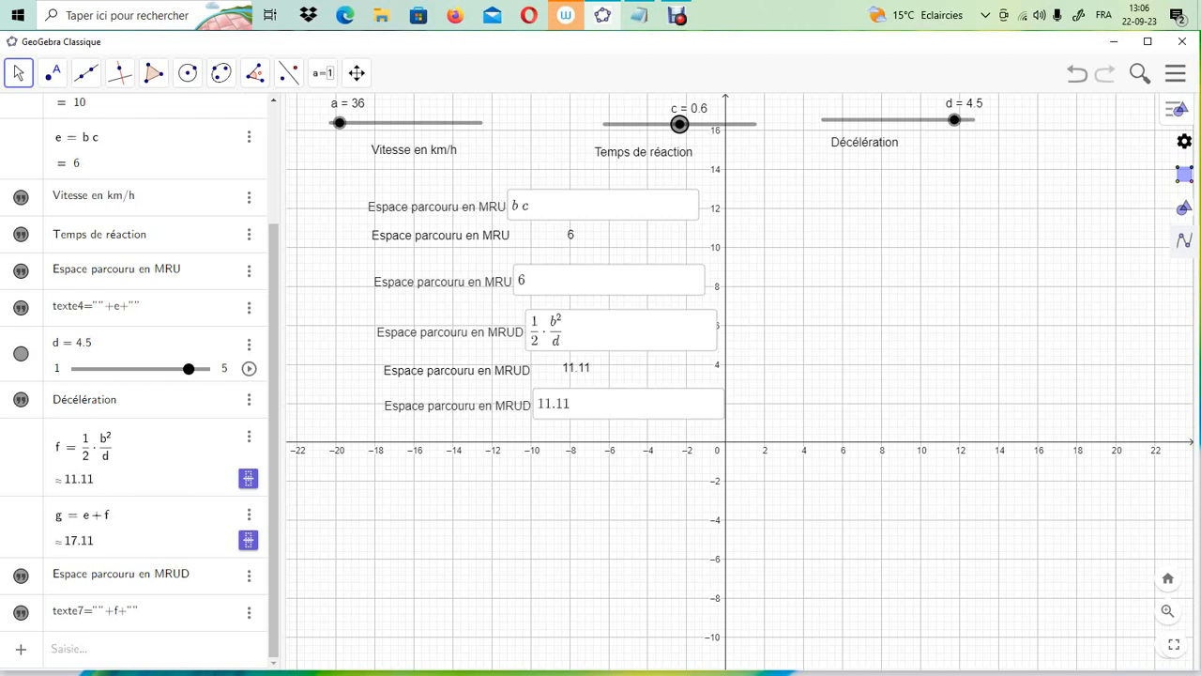
key("Right")
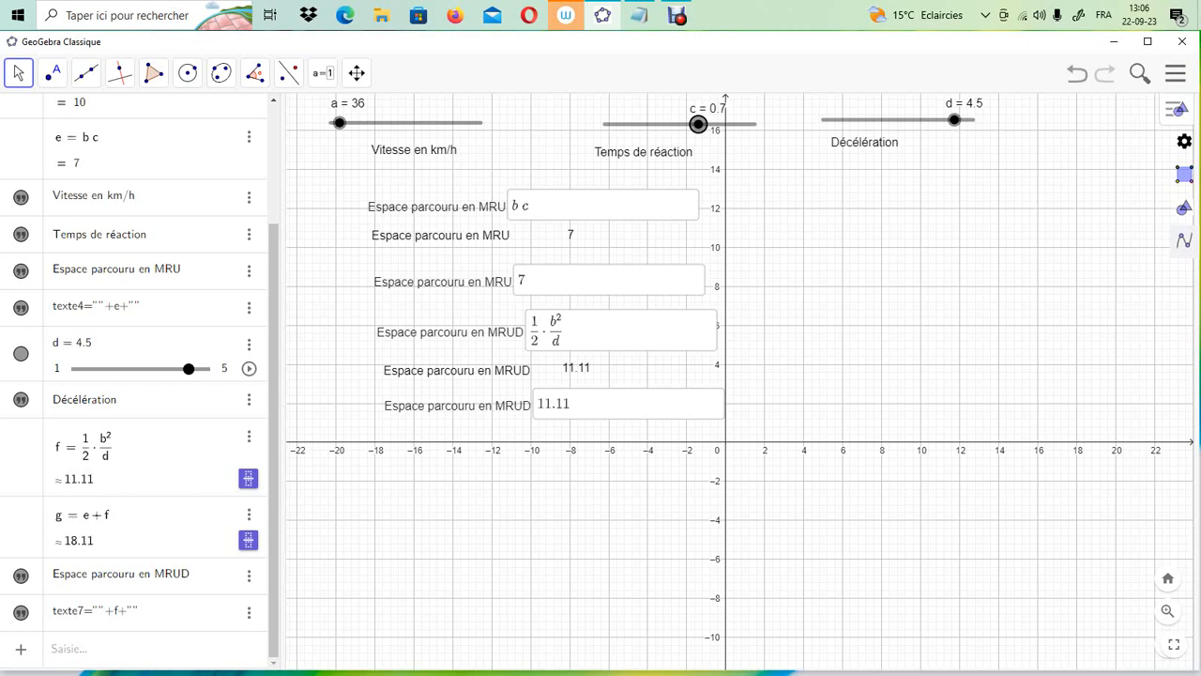
Add an input box captioned "distance totale" below the MRUD boxes, linked to object g.
left_click(323, 72)
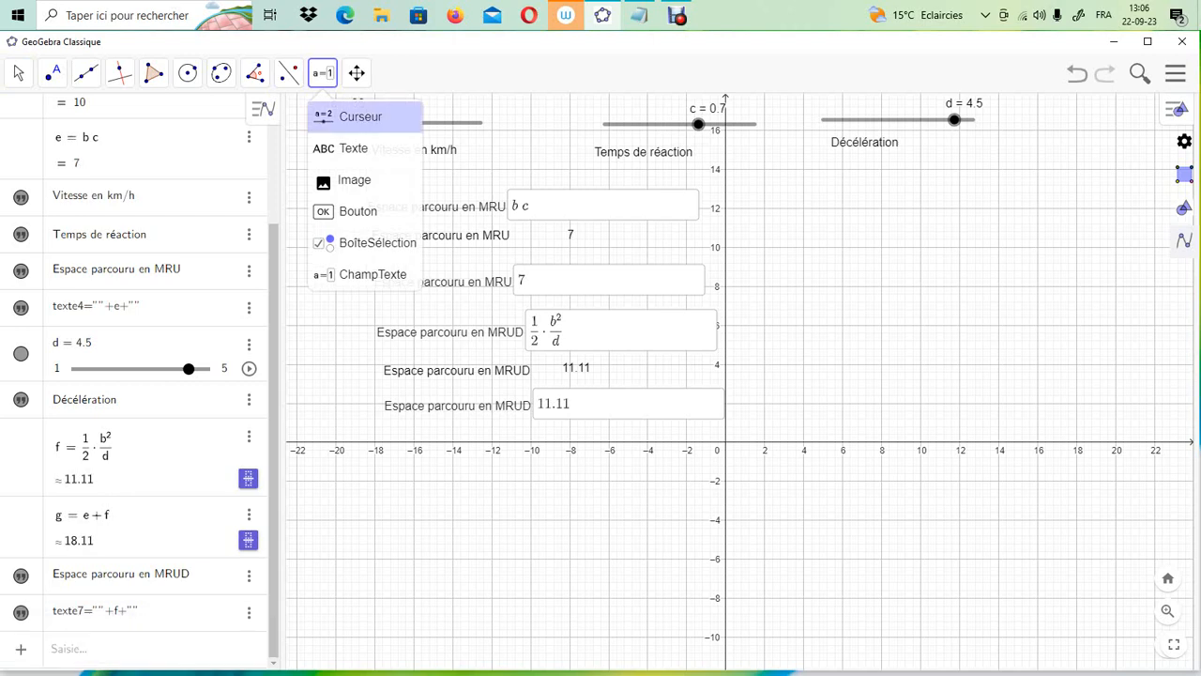
left_click(373, 275)
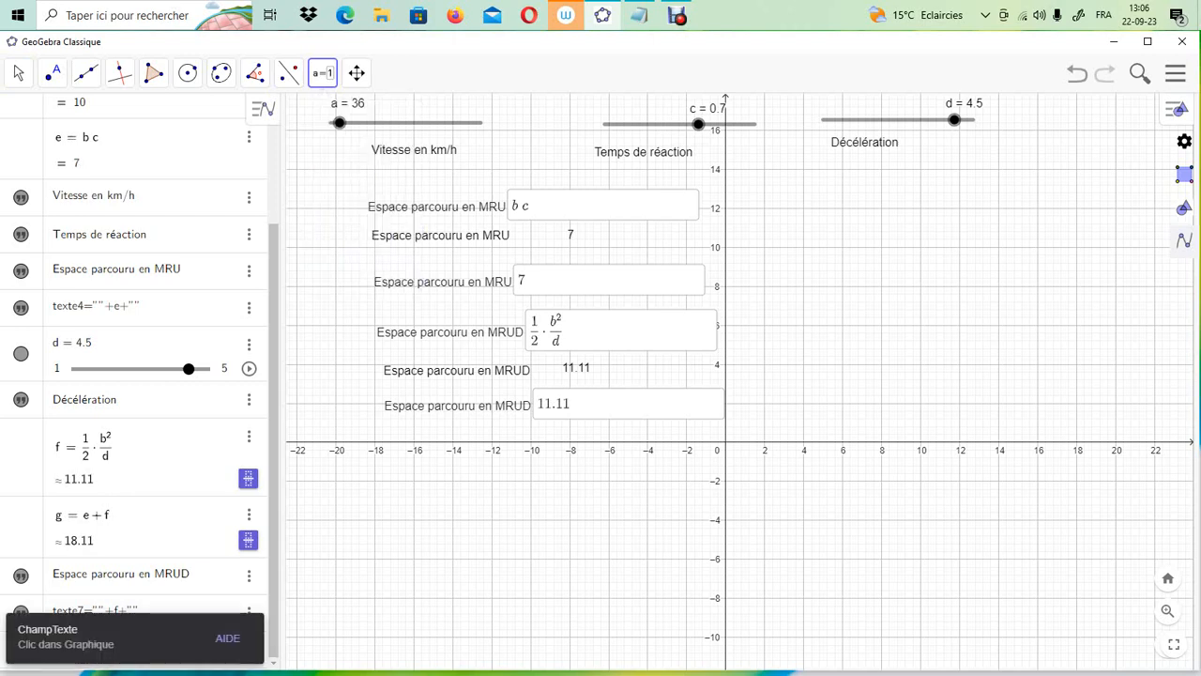
left_click(389, 481)
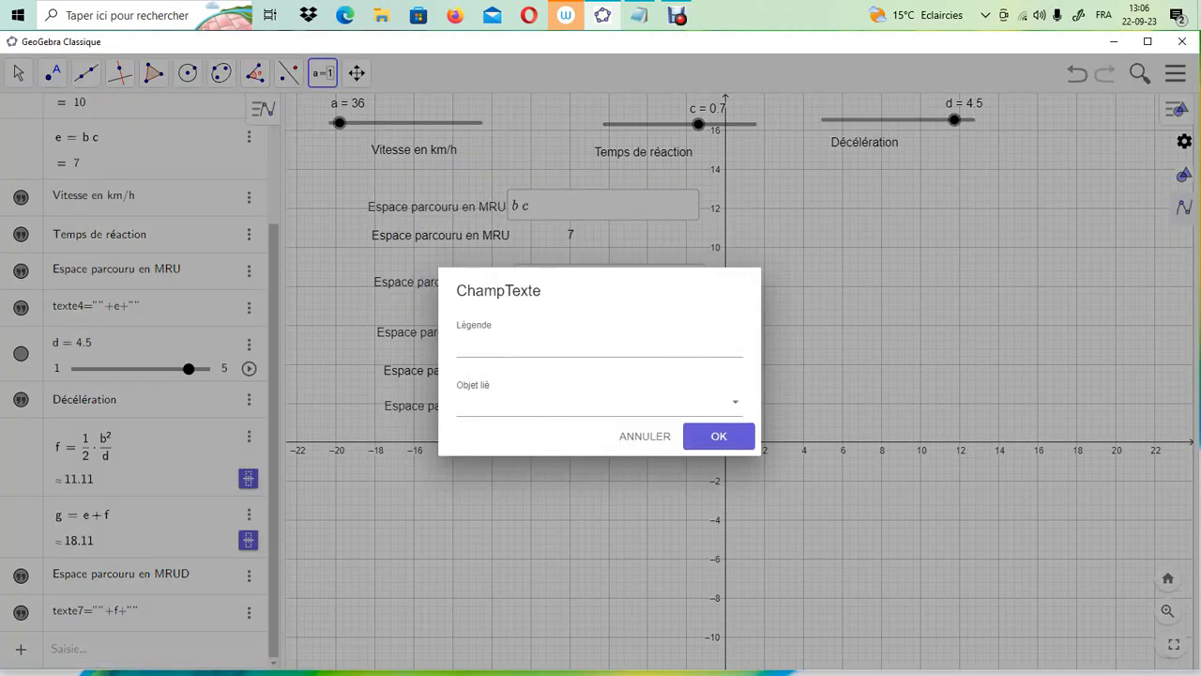
left_click(535, 344)
type("dist")
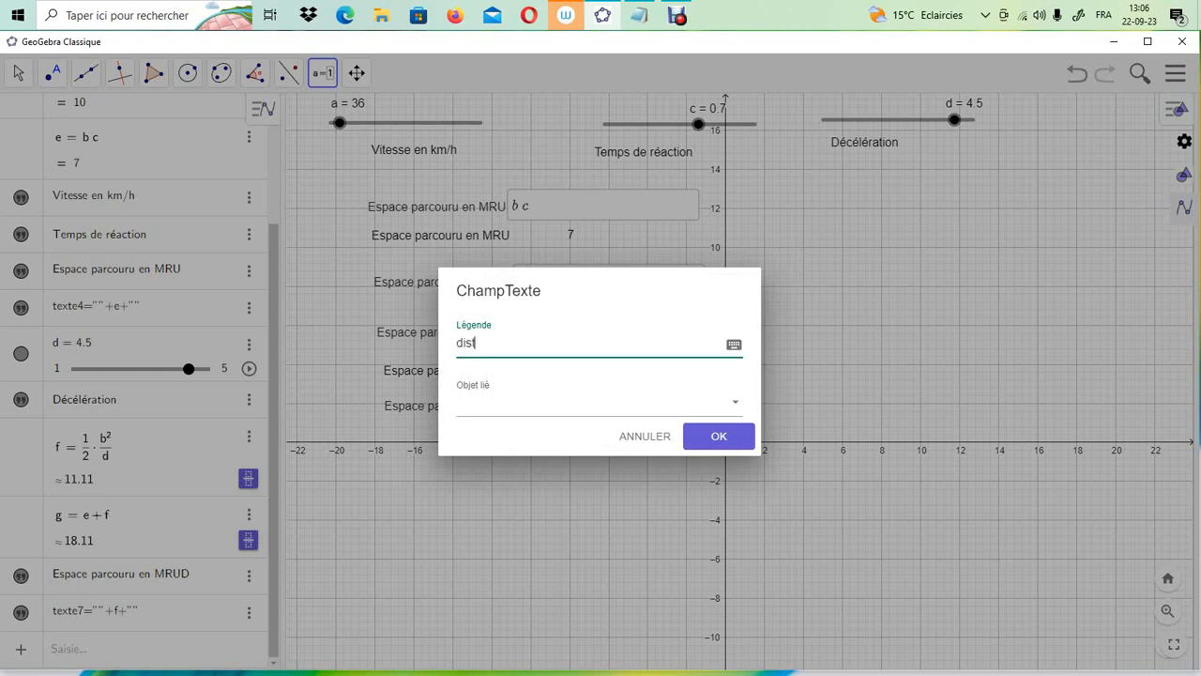
type("ance totale")
left_click(735, 403)
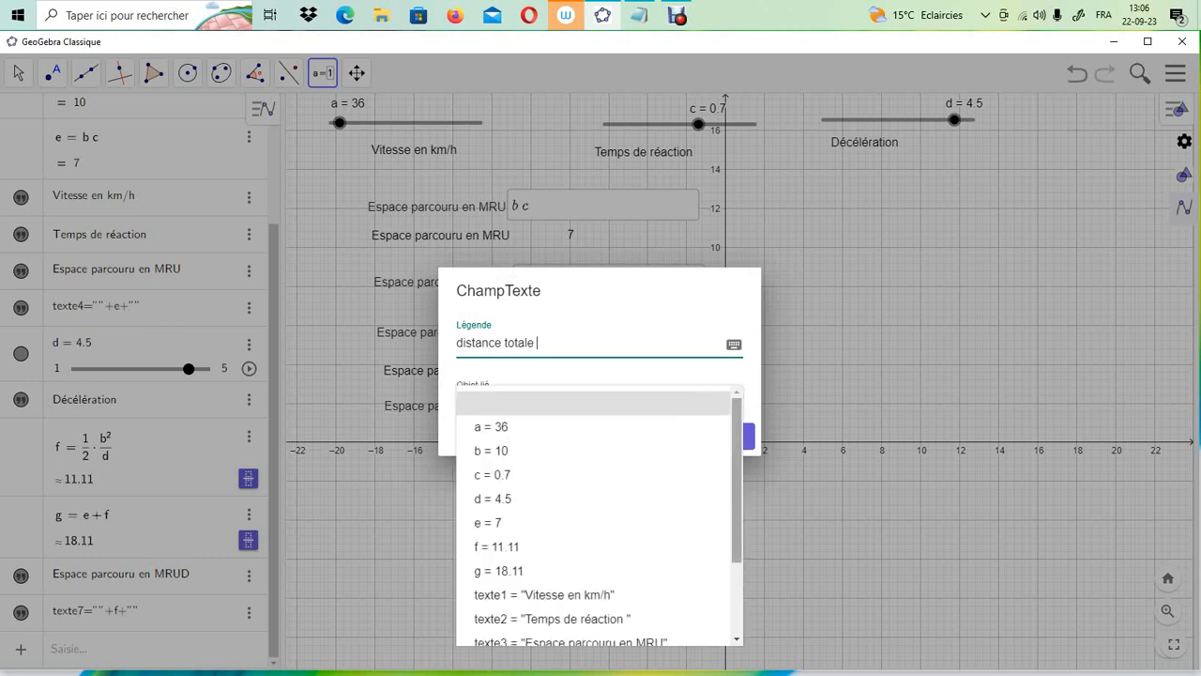
scroll(596, 517, "down", 3)
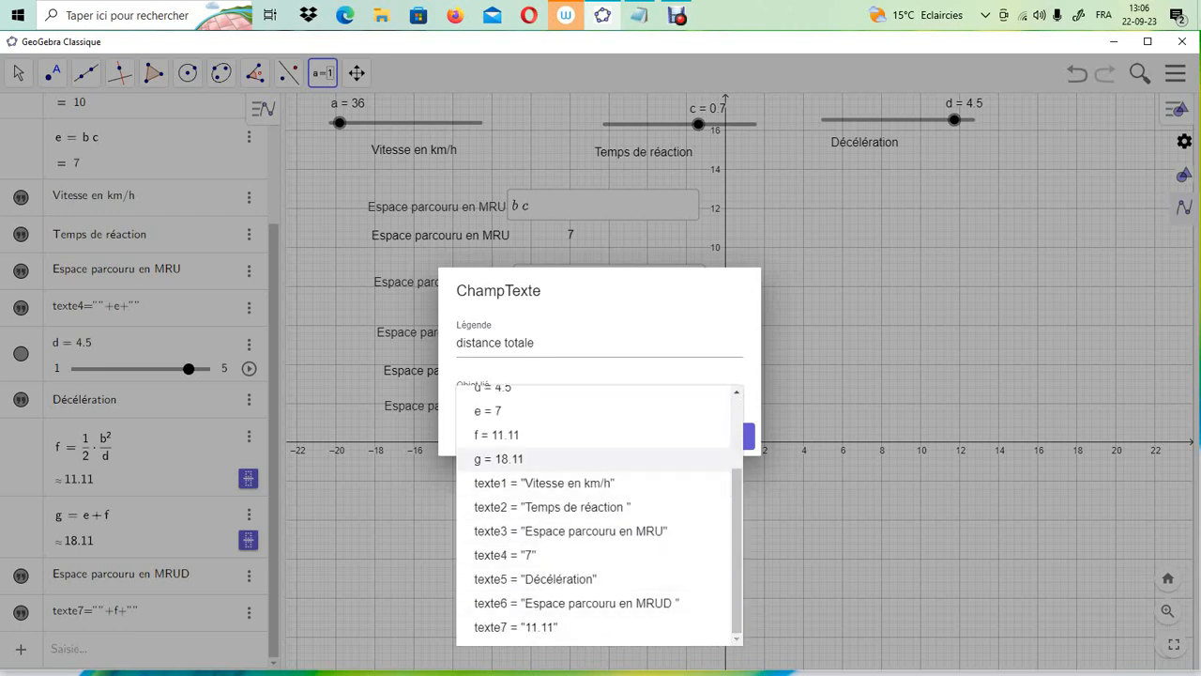
left_click(498, 459)
left_click(718, 434)
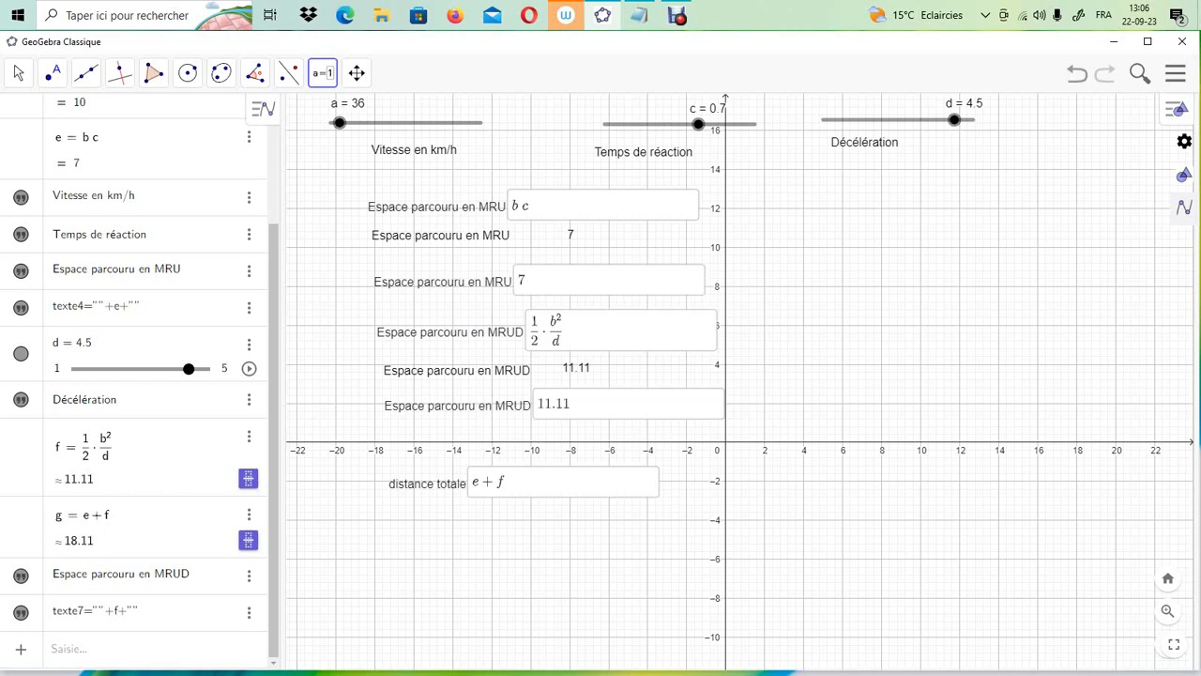
Add the text label "Distance totale" just below the "distance totale" input box.
left_click(322, 73)
left_click(357, 148)
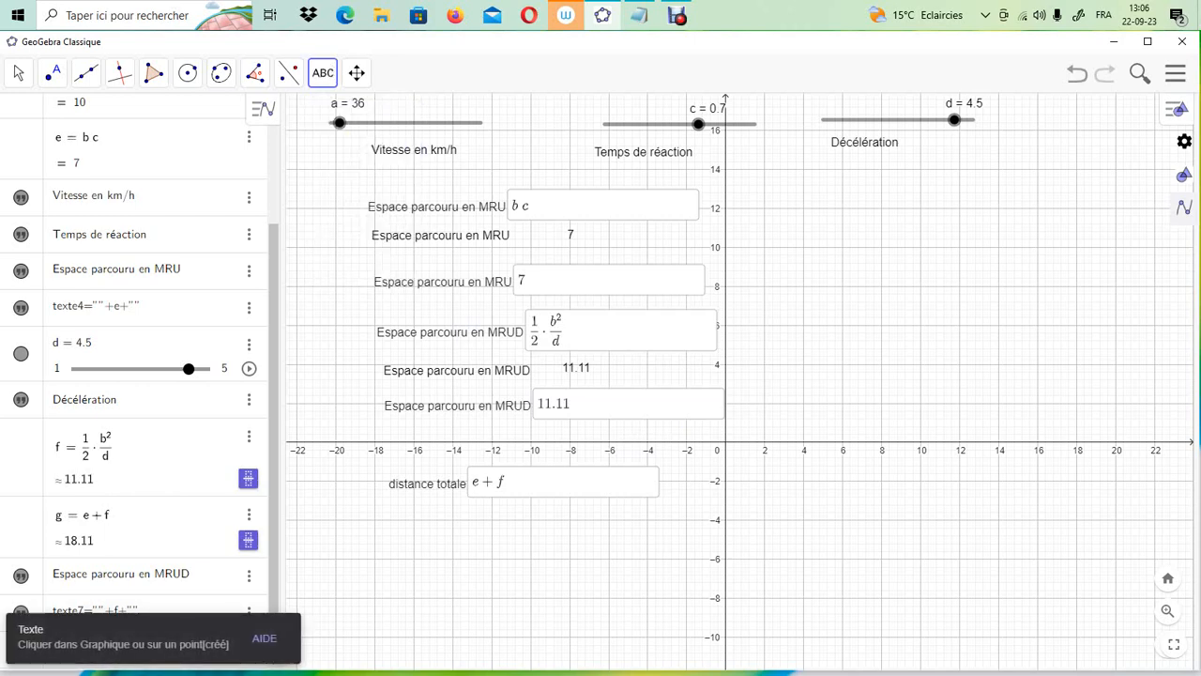
left_click(398, 522)
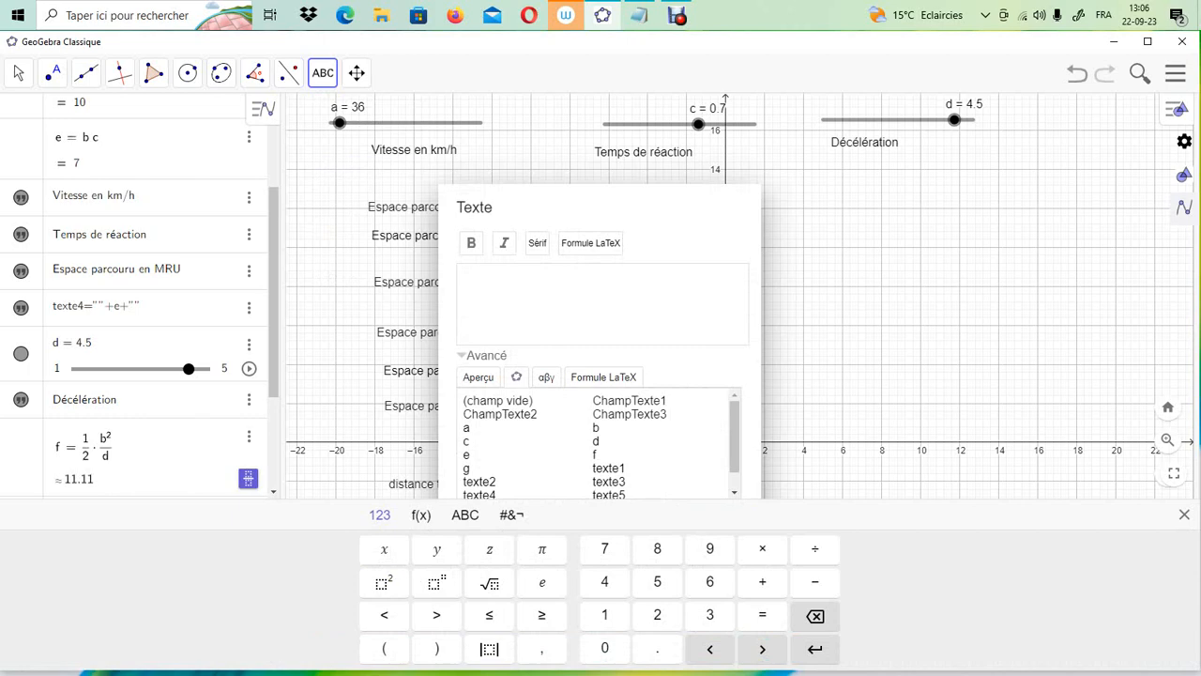
left_click(563, 298)
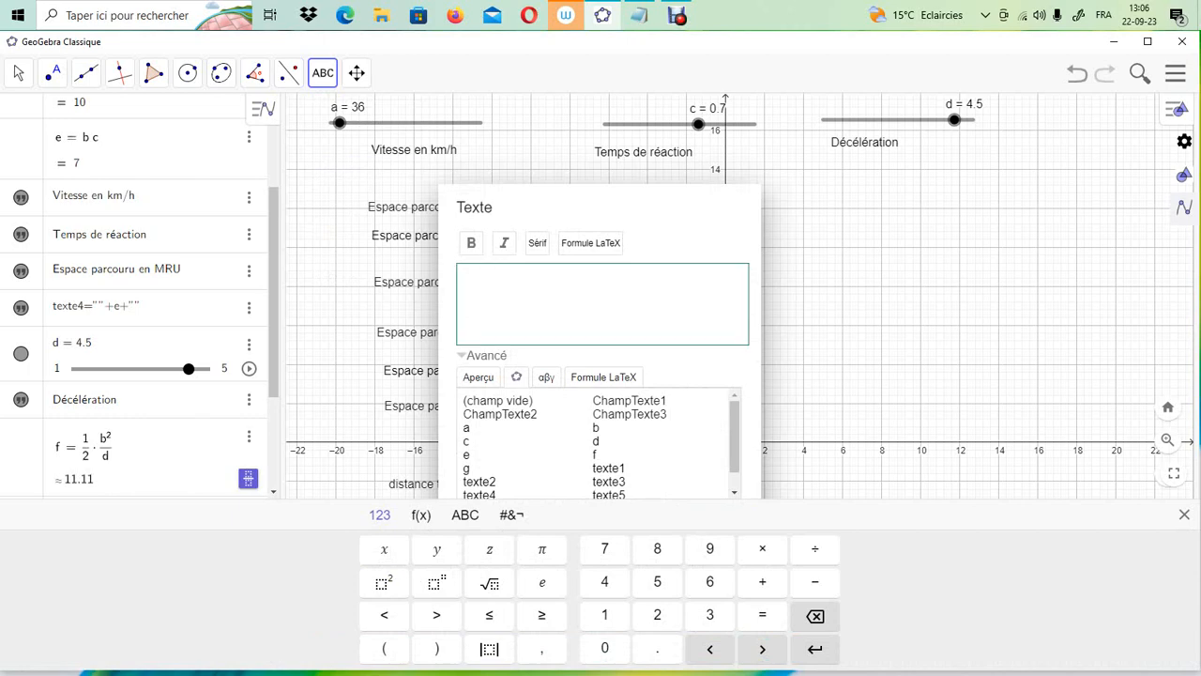
type("Distance tiotale")
left_click(1184, 514)
left_click(718, 521)
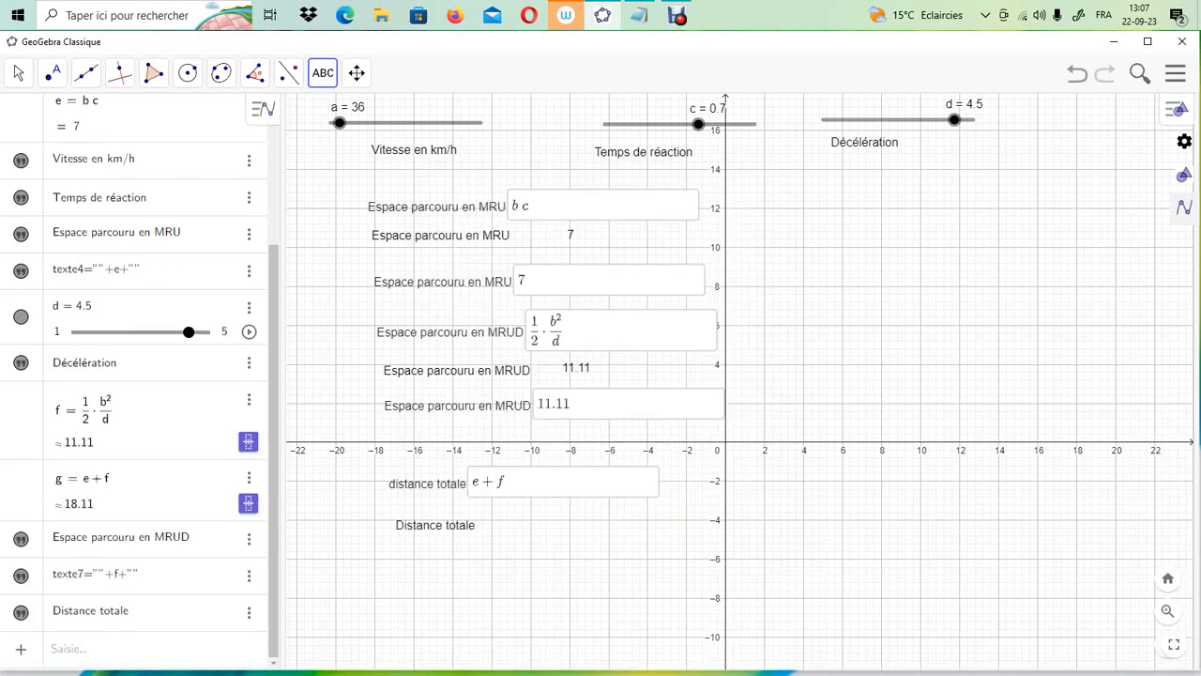
Add a dynamic text showing the value of object g beside the "Distance totale" label.
left_click(323, 74)
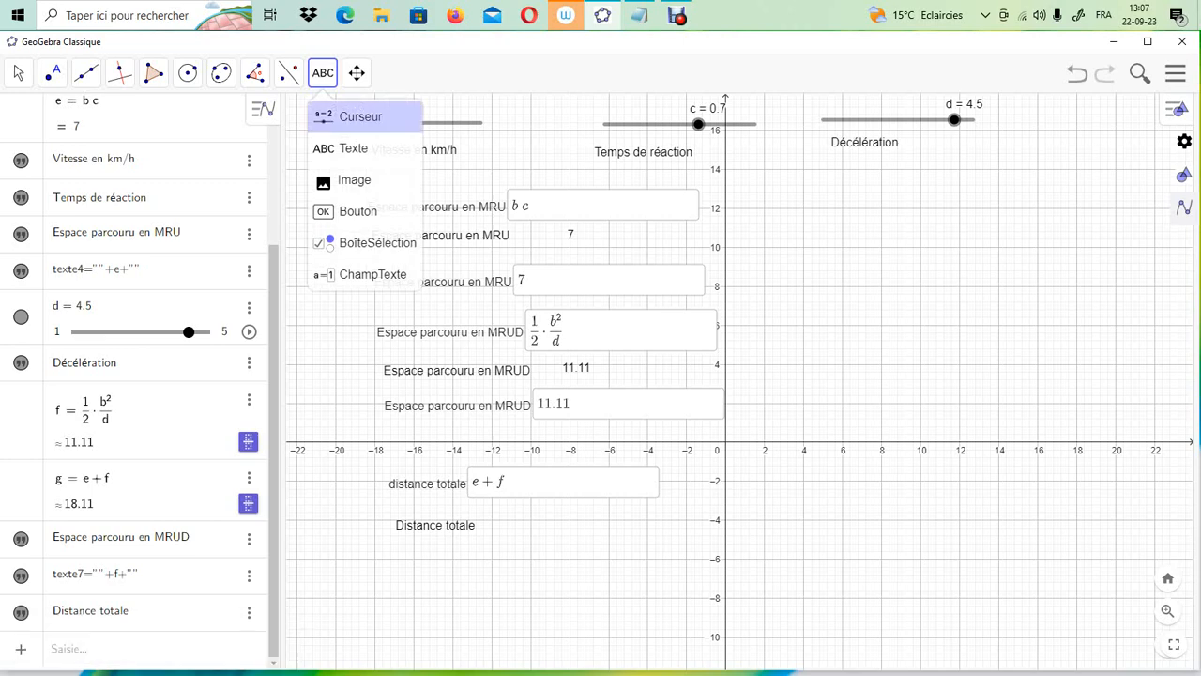
left_click(354, 147)
left_click(568, 526)
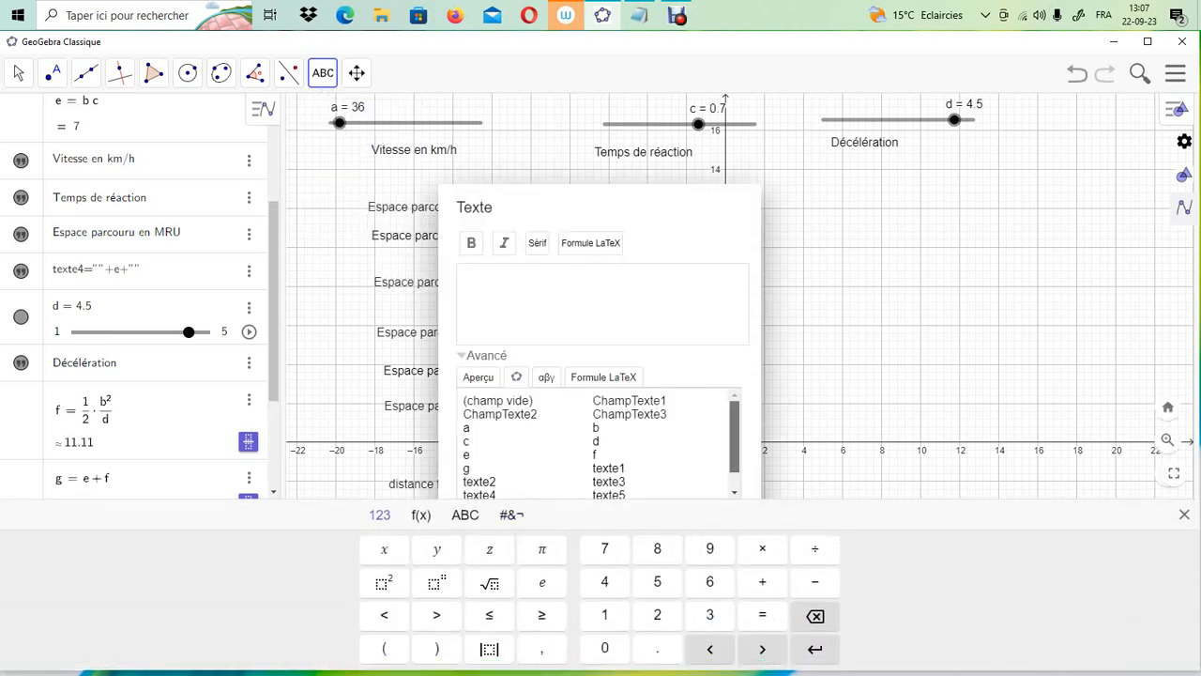
scroll(601, 441, "down", 1)
left_click(1185, 514)
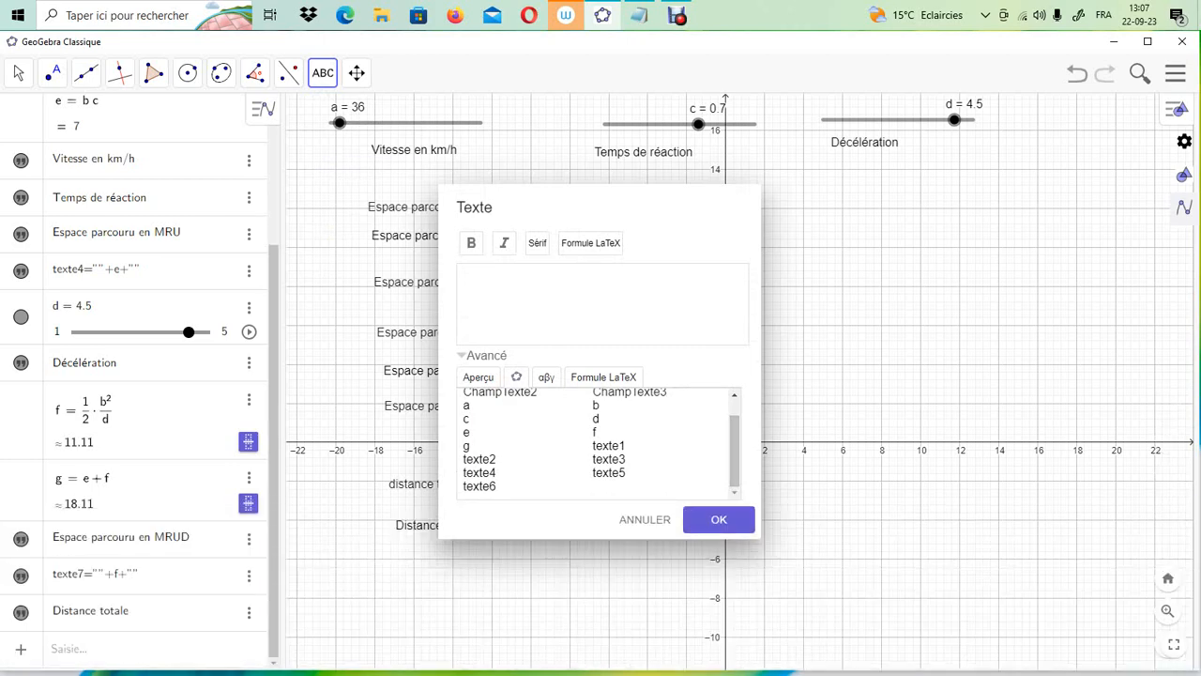
left_click(467, 445)
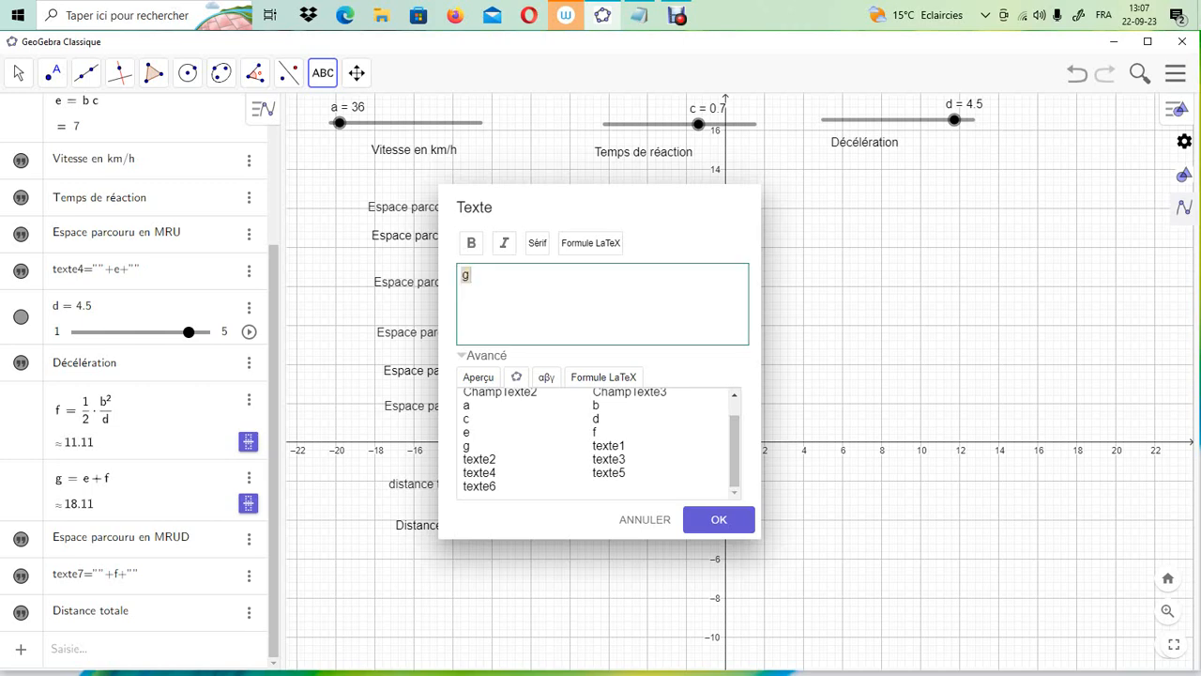
left_click(718, 519)
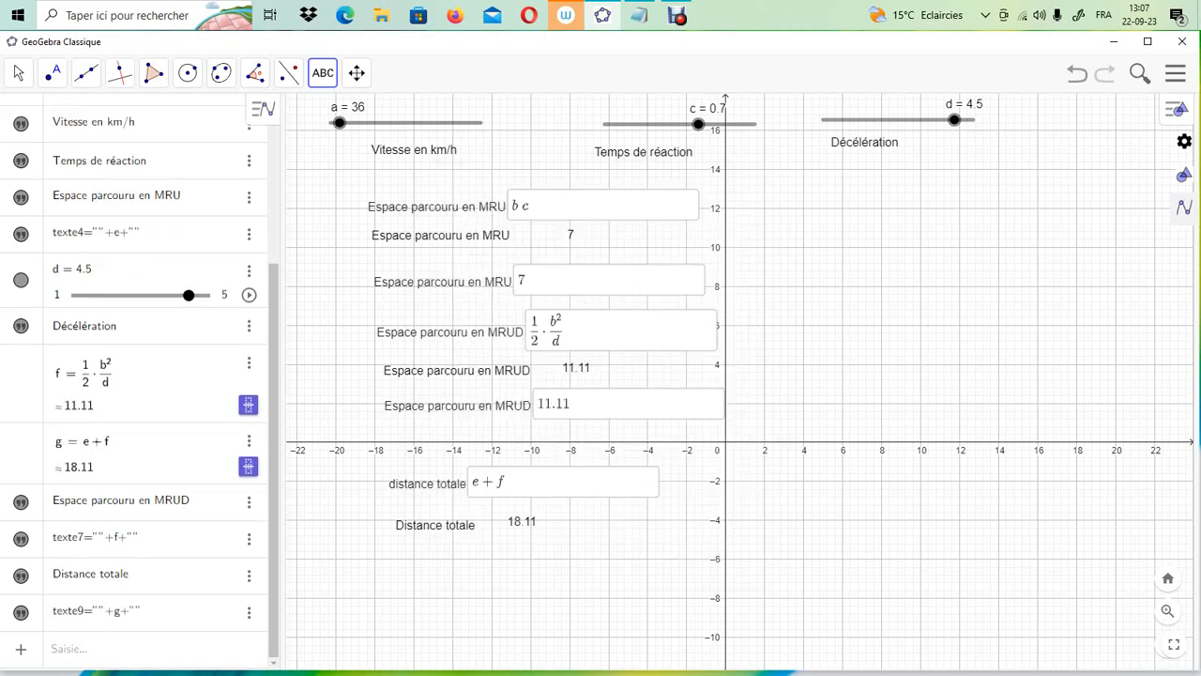
Add an input box captioned "Distance totale" below that label, linked to the dynamic text texte9.
left_click(323, 72)
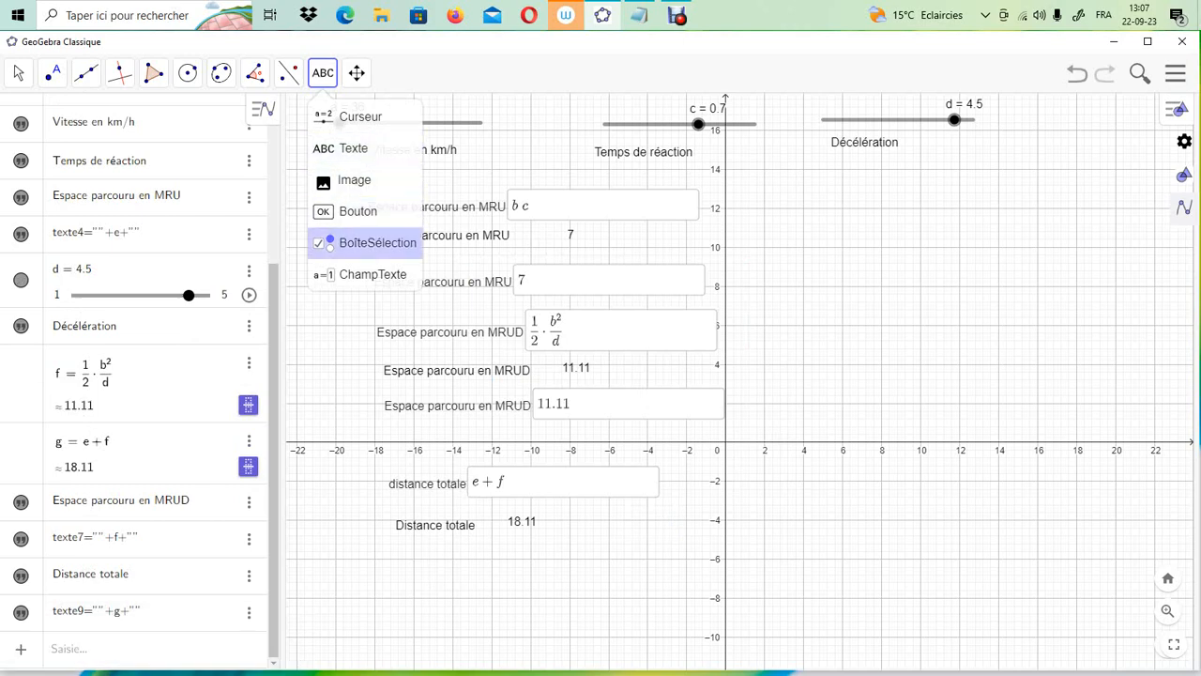
left_click(349, 274)
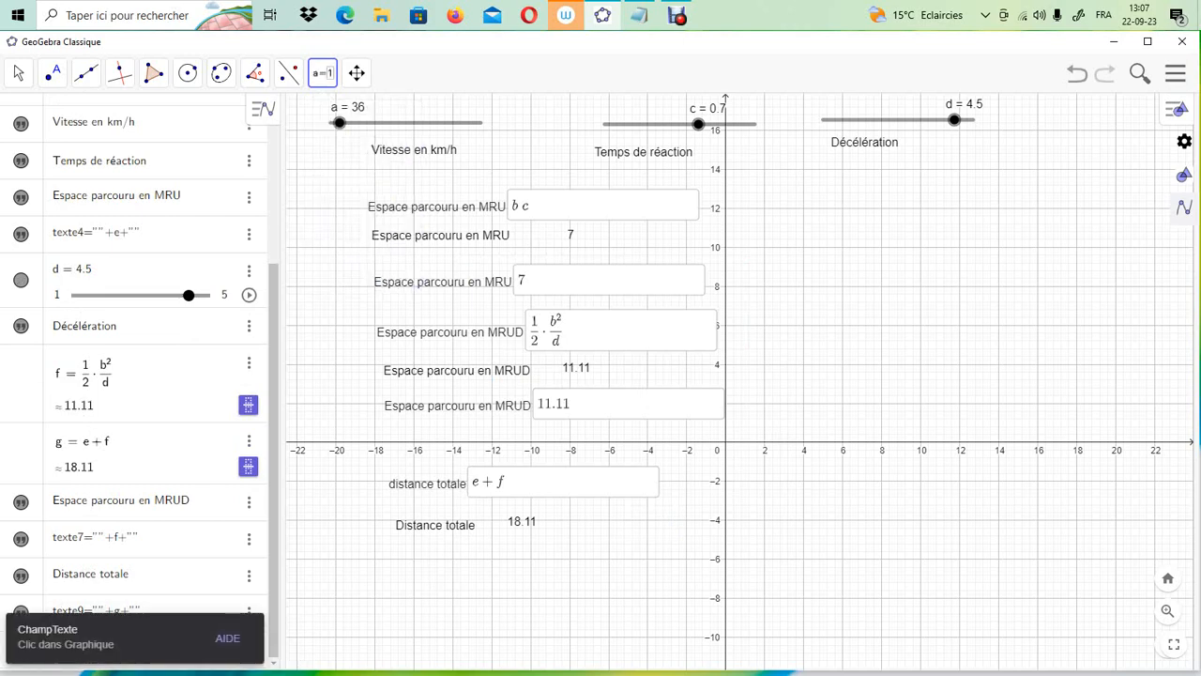
left_click(399, 565)
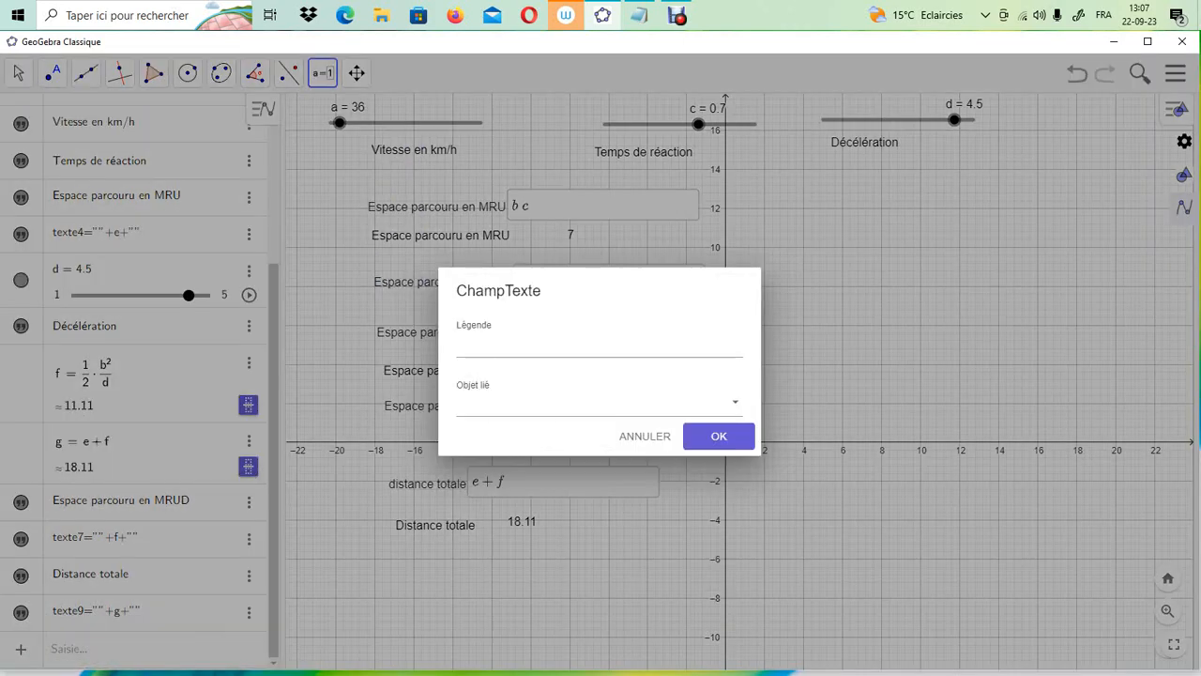
left_click(545, 344)
type("Dis")
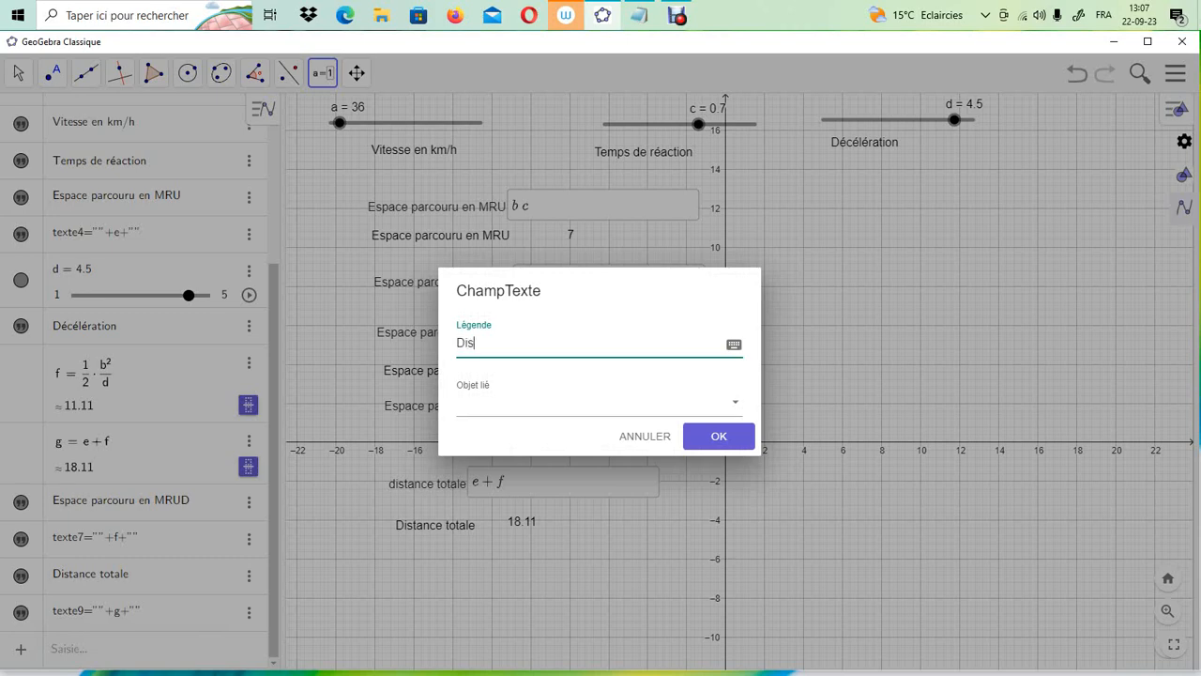
type("tance totale")
left_click(734, 402)
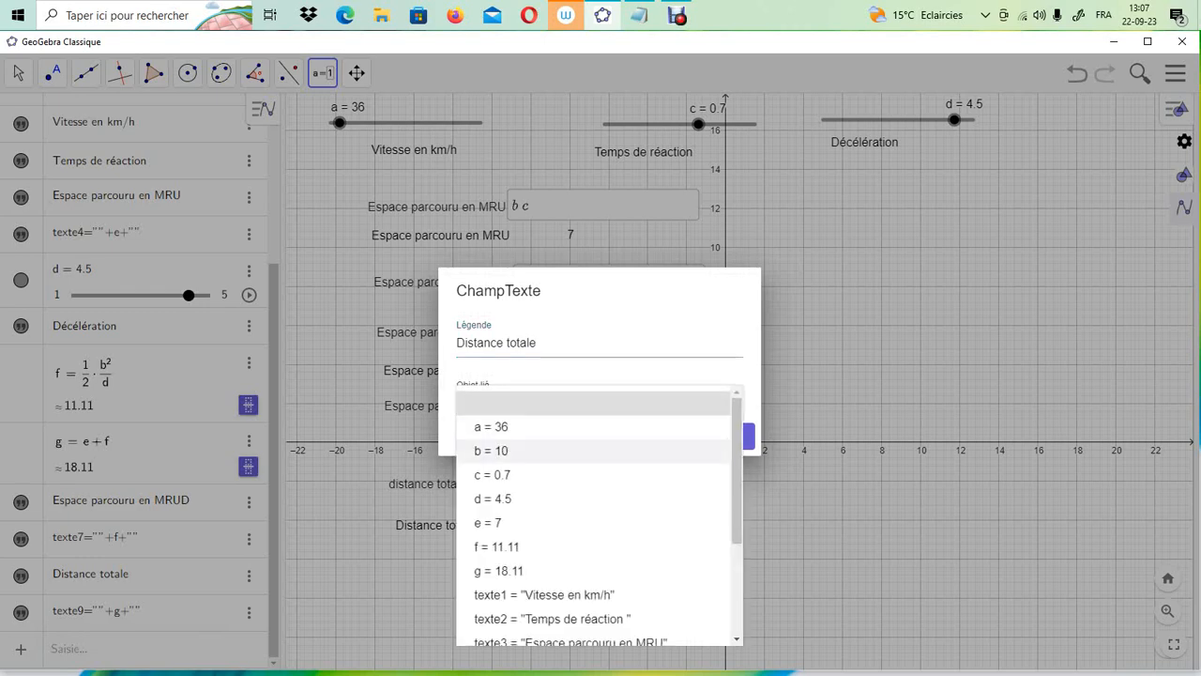
left_click_drag(737, 427, 737, 565)
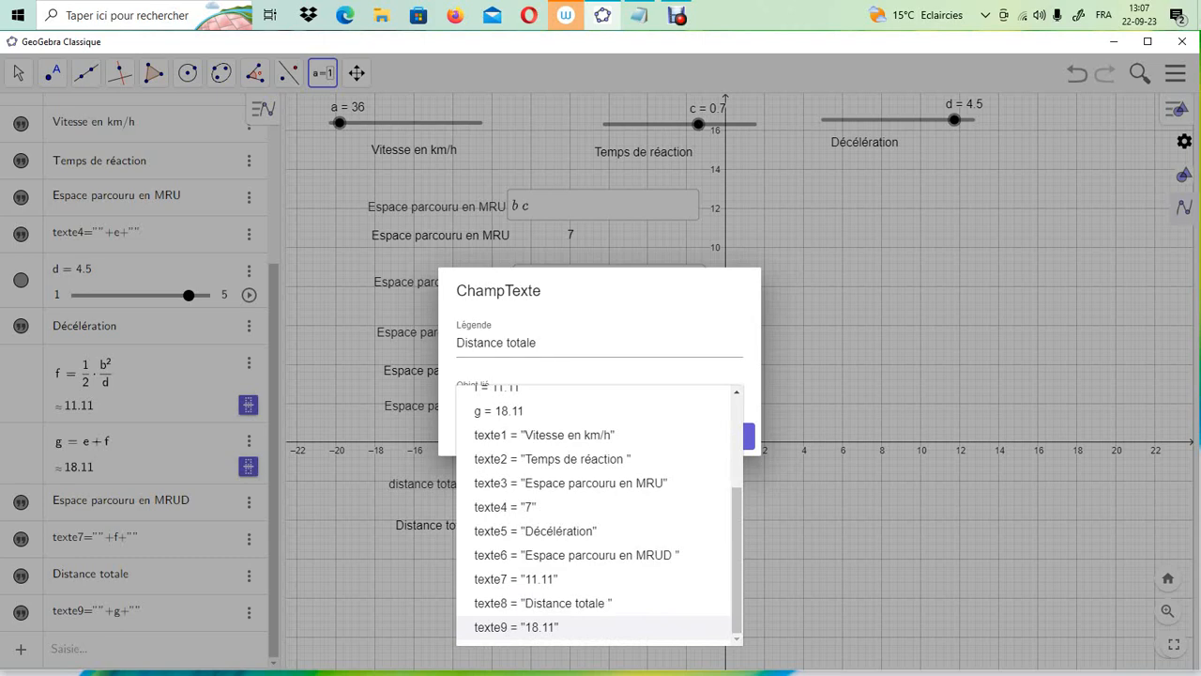
left_click(516, 627)
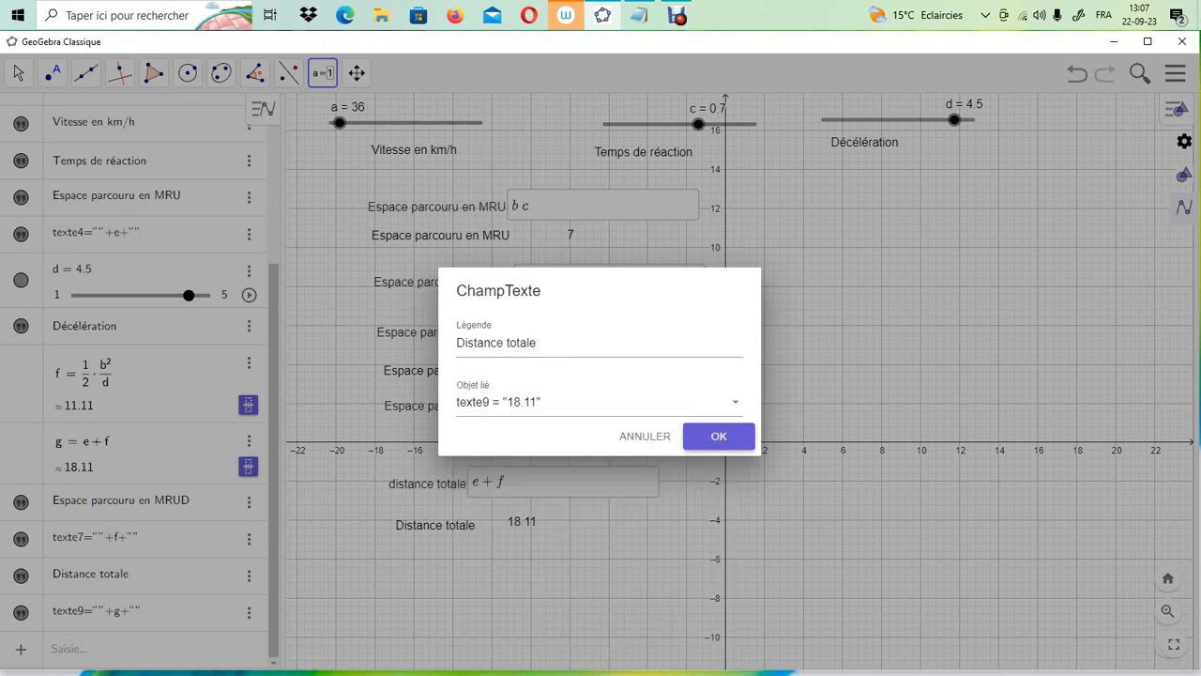
left_click(719, 435)
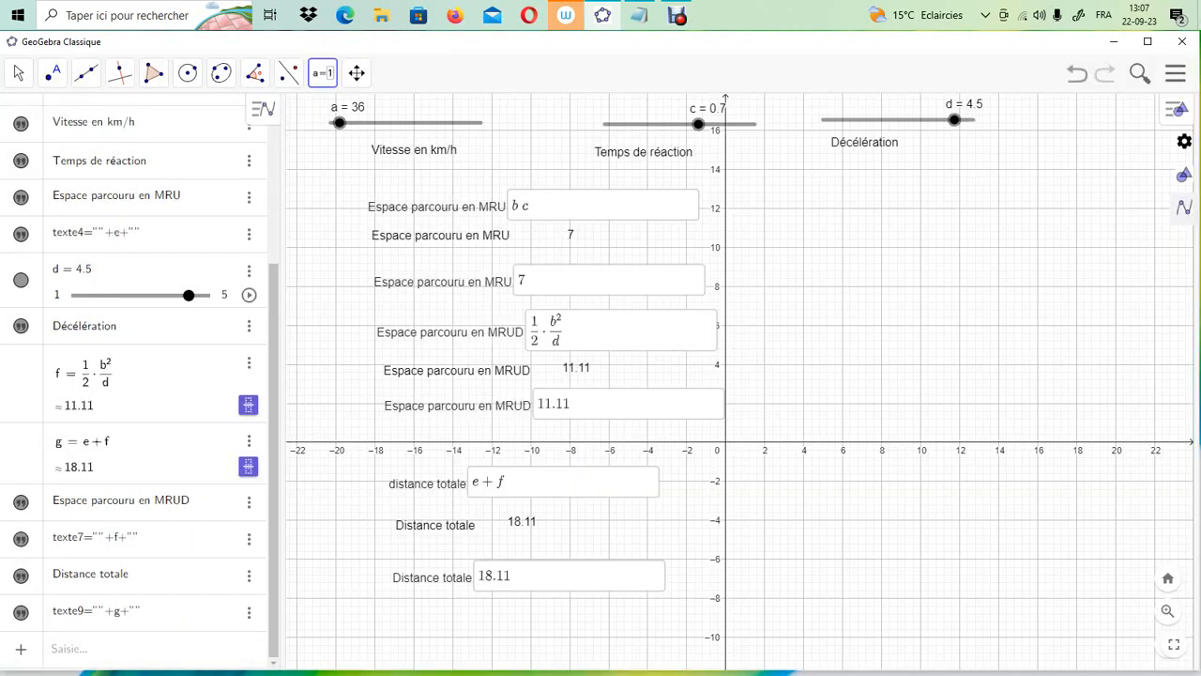
Test the displayed distances by setting speed a to 80, reaction time c to 0.5 and deceleration d to 3.5.
left_click_drag(339, 123, 405, 123)
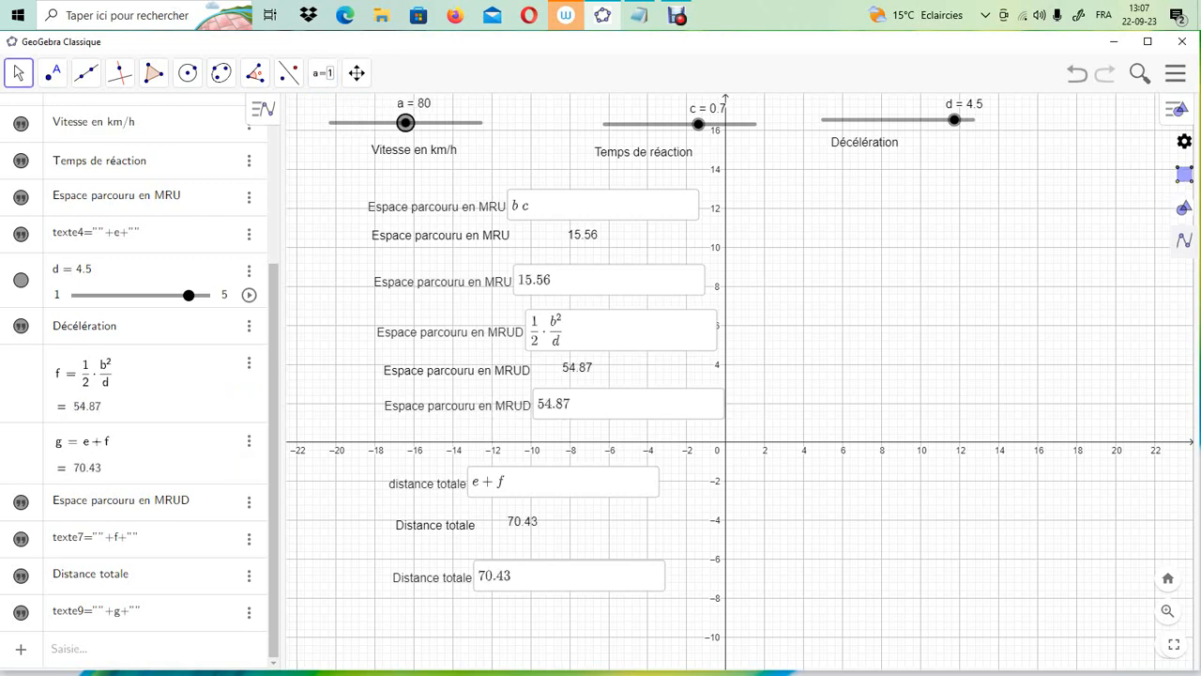
left_click_drag(698, 123, 660, 123)
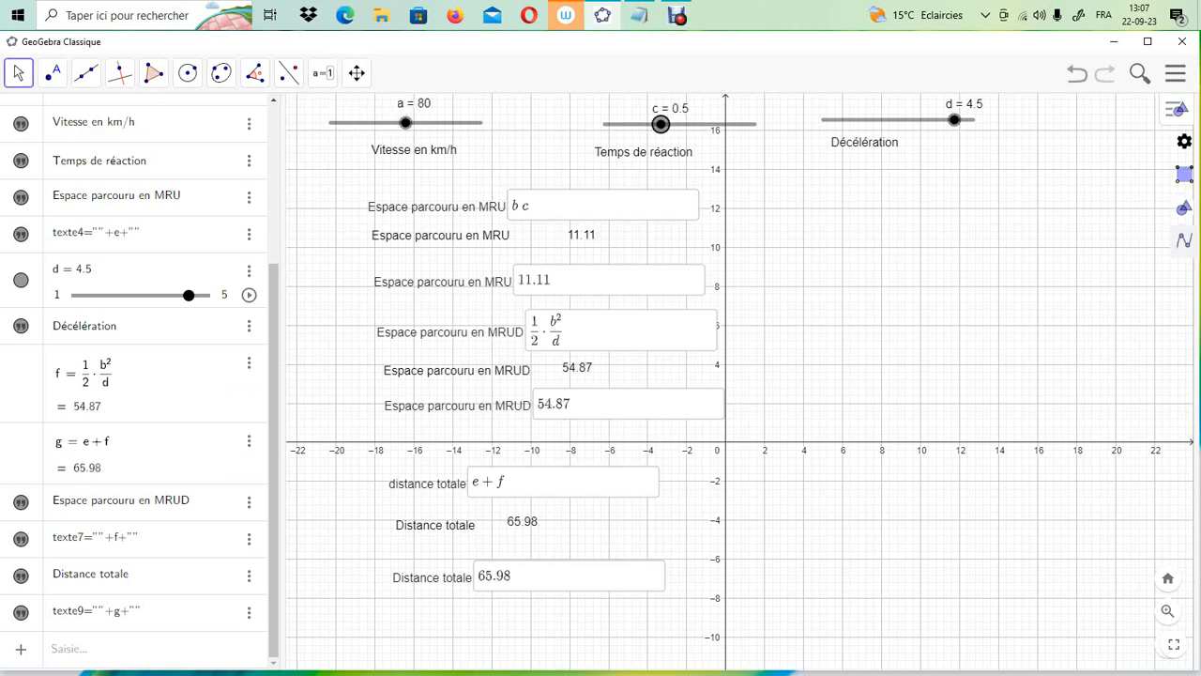
left_click_drag(955, 119, 917, 119)
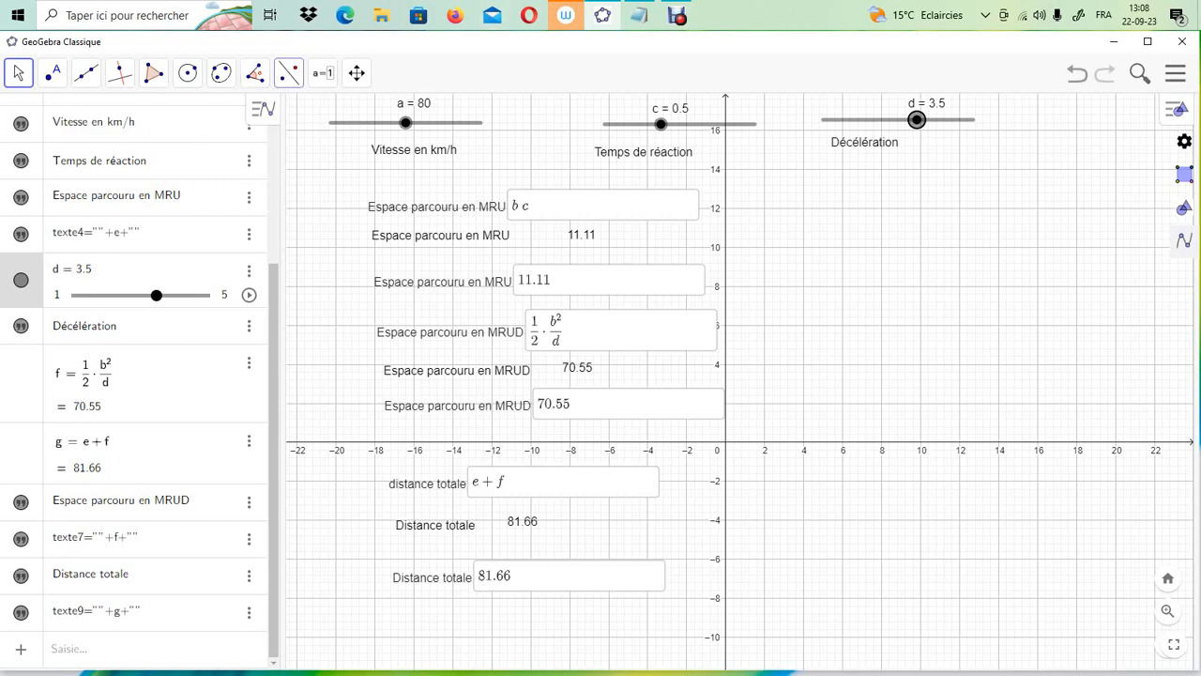
left_click(322, 73)
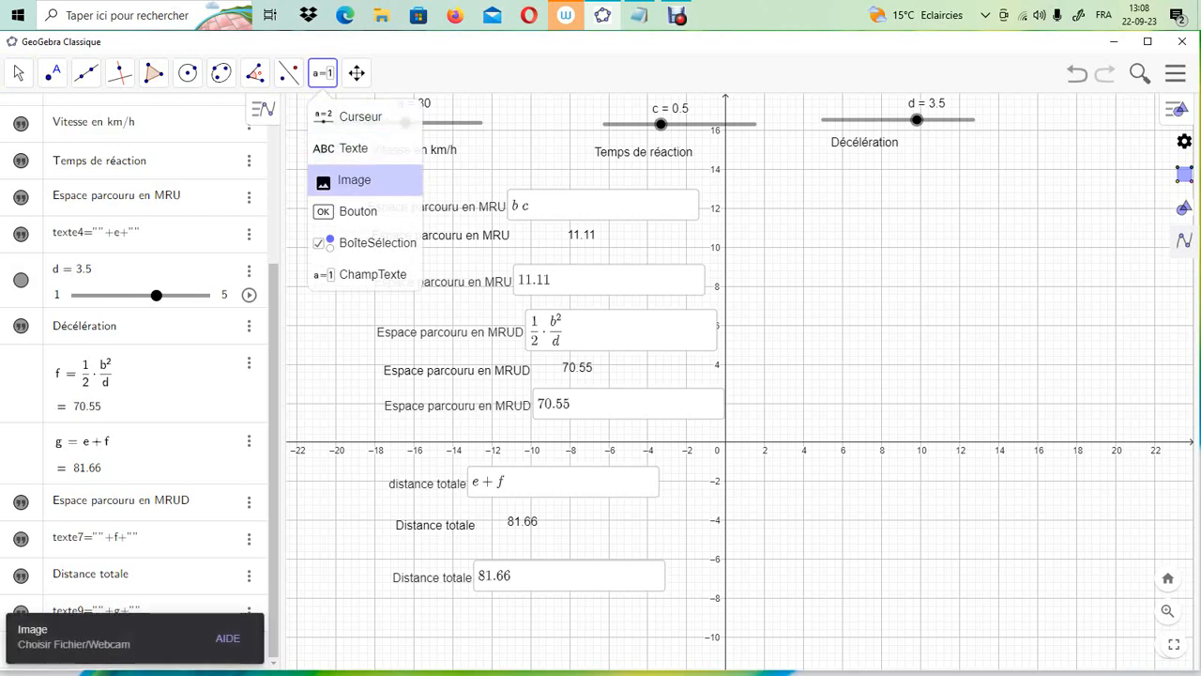
left_click(366, 179)
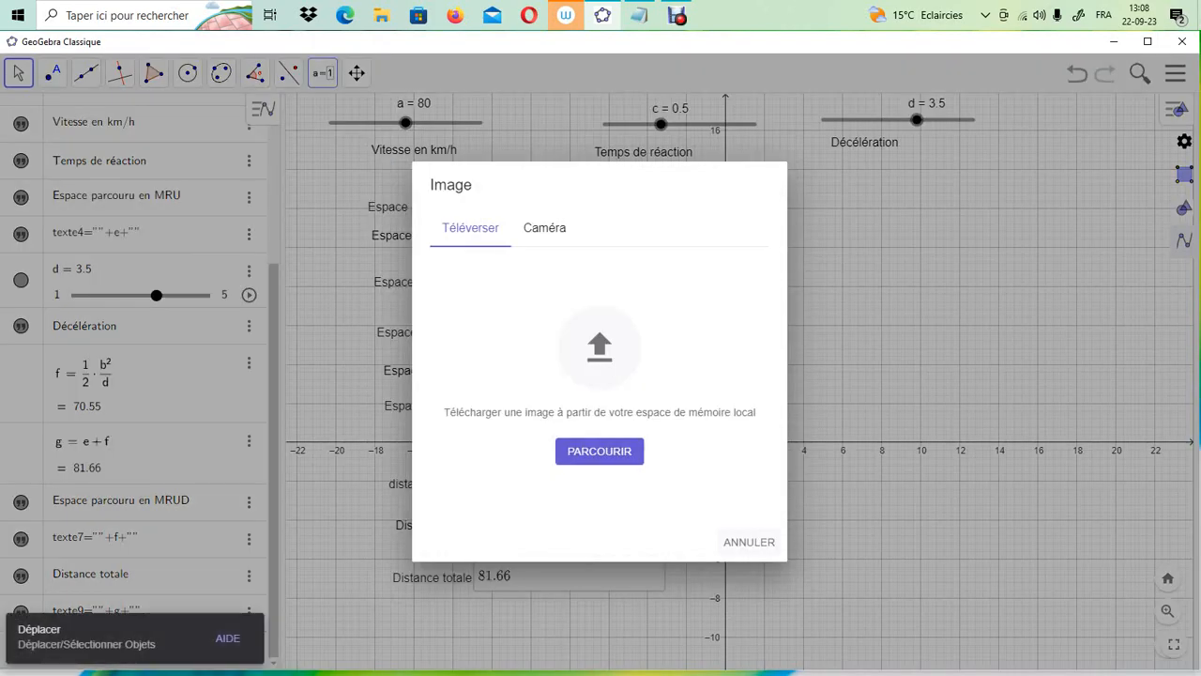
key("Escape")
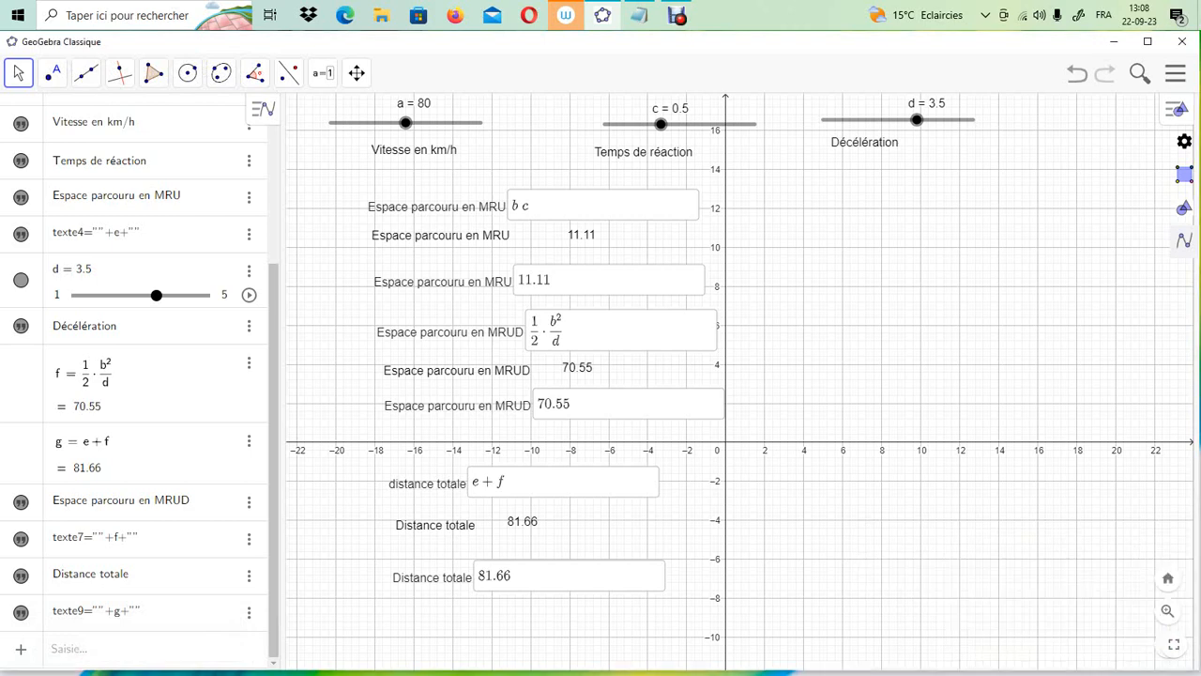
left_click(323, 72)
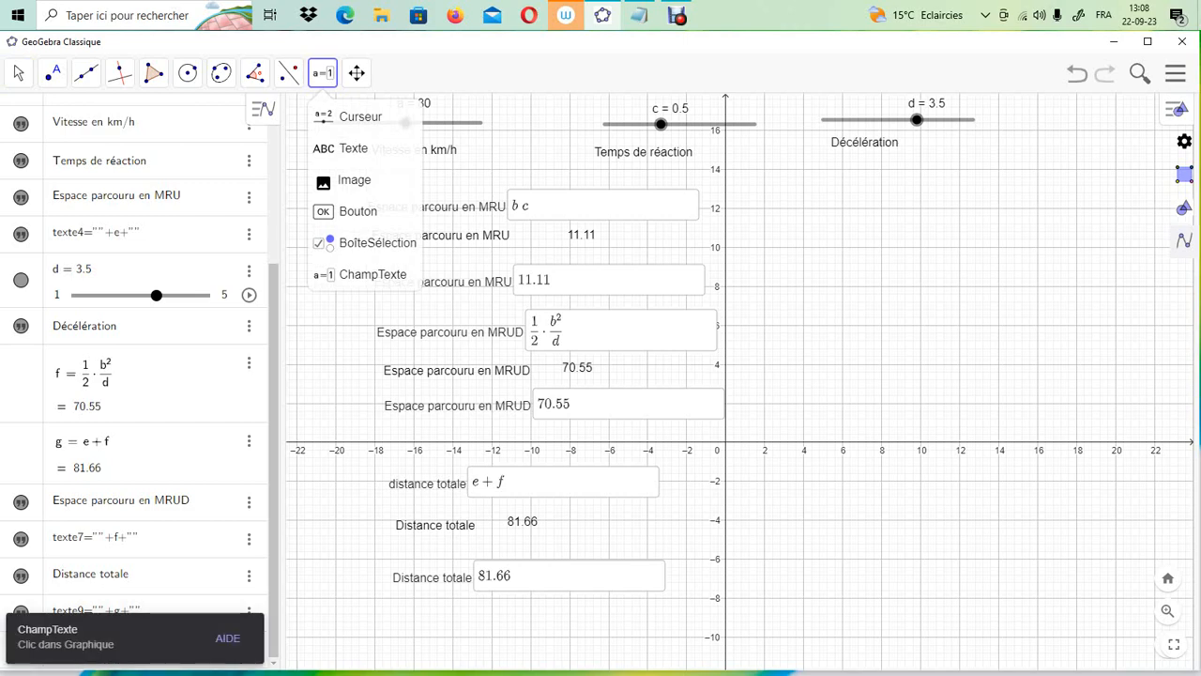